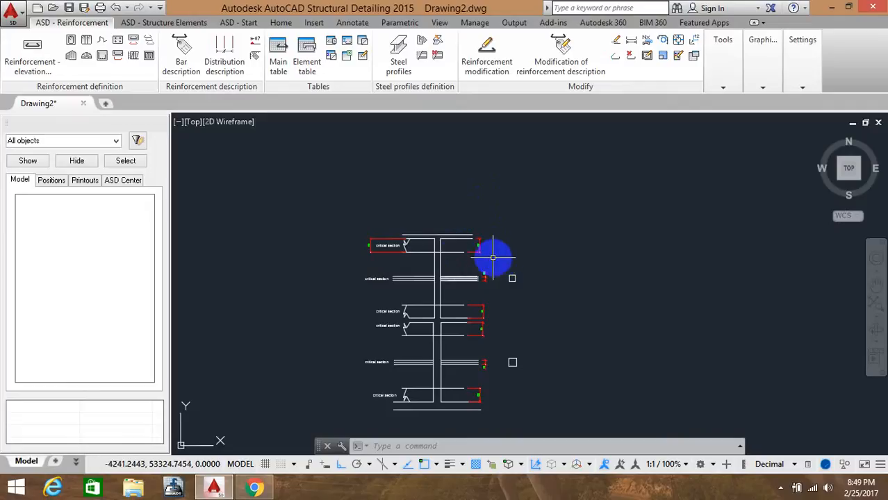
Examine the column elevation drawing and its critical sections by zooming and panning around the joints
{"action": "scroll", "coordinate": [452, 252], "scroll_direction": "up", "scroll_amount": 4}
{"action": "middle_click_drag", "start_coordinate": [452, 252], "coordinate": [518, 174]}
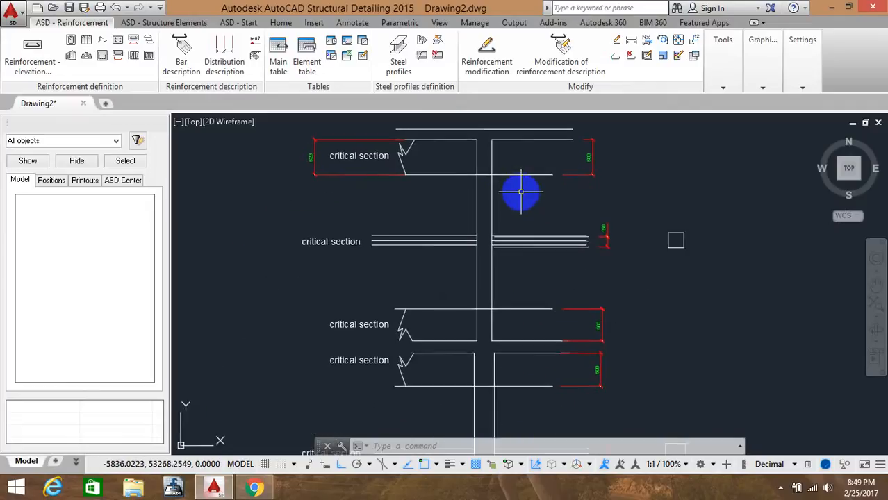
{"action": "scroll", "coordinate": [565, 208], "scroll_direction": "down", "scroll_amount": 2}
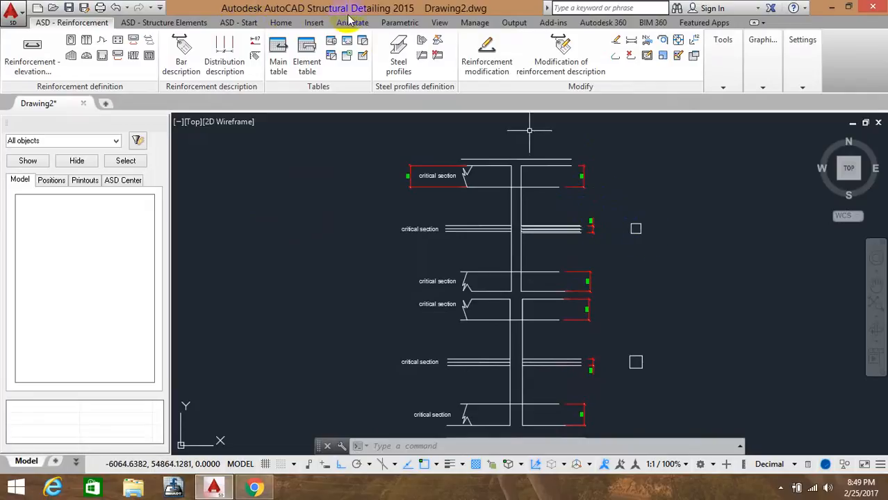
{"action": "left_click", "coordinate": [460, 129]}
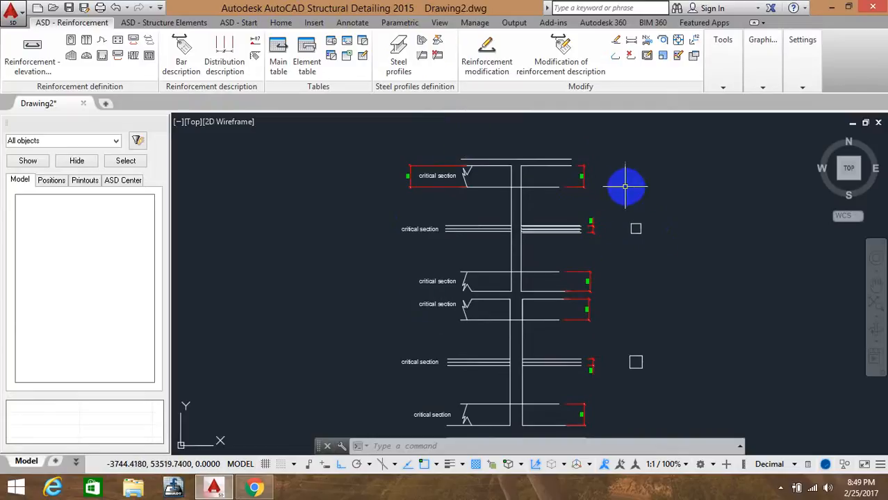
{"action": "scroll", "coordinate": [600, 204], "scroll_direction": "up", "scroll_amount": 1}
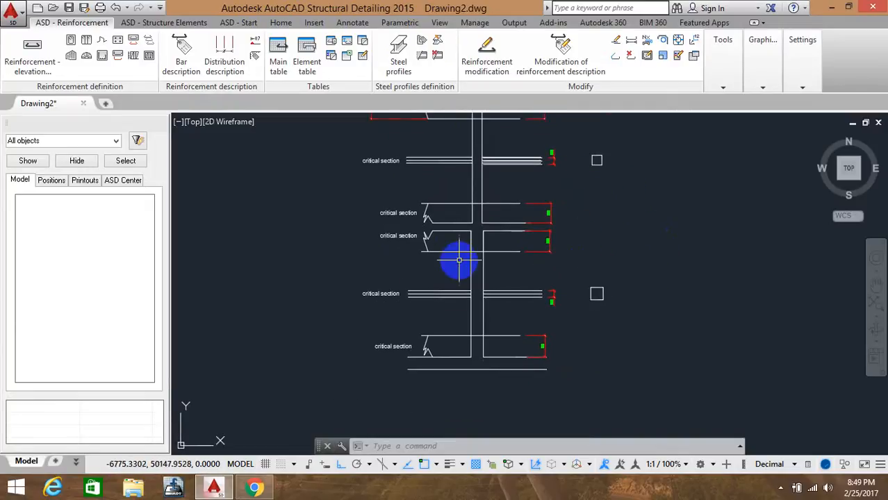
{"action": "scroll", "coordinate": [476, 246], "scroll_direction": "up", "scroll_amount": 4}
{"action": "scroll", "coordinate": [575, 215], "scroll_direction": "down", "scroll_amount": 2}
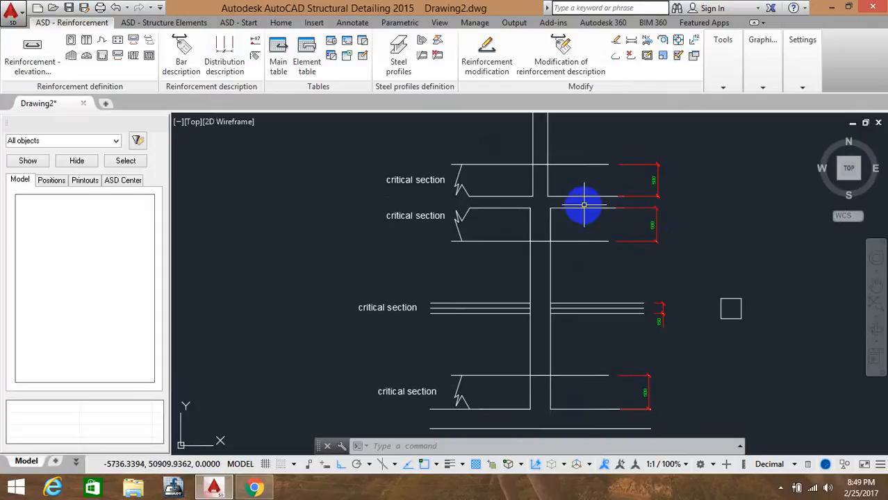
{"action": "scroll", "coordinate": [583, 202], "scroll_direction": "down", "scroll_amount": 2}
{"action": "scroll", "coordinate": [600, 184], "scroll_direction": "up", "scroll_amount": 2}
{"action": "middle_click_drag", "start_coordinate": [603, 179], "coordinate": [615, 279]}
{"action": "scroll", "coordinate": [610, 235], "scroll_direction": "down", "scroll_amount": 4}
{"action": "middle_click_drag", "start_coordinate": [589, 209], "coordinate": [599, 261]}
{"action": "scroll", "coordinate": [620, 263], "scroll_direction": "up", "scroll_amount": 5}
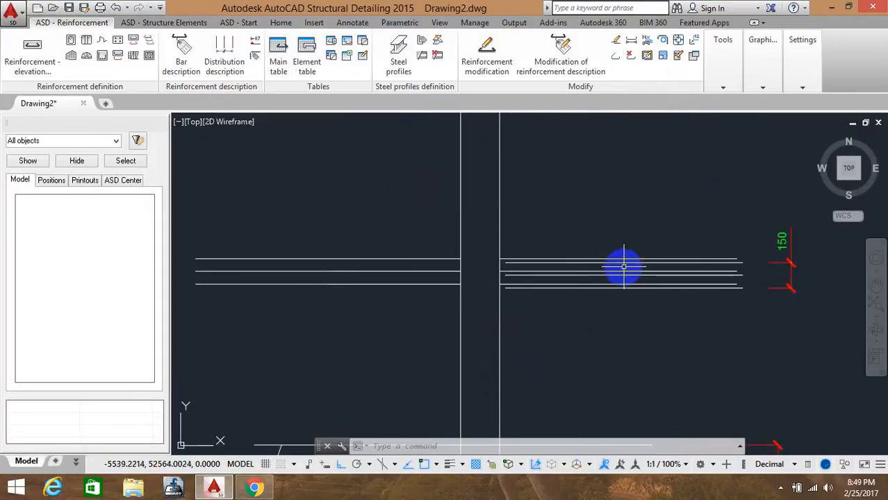
Inspect the upper beam-column junction, its dimensions and the thin slab lines closely
{"action": "scroll", "coordinate": [654, 257], "scroll_direction": "down", "scroll_amount": 4}
{"action": "middle_click_drag", "start_coordinate": [642, 234], "coordinate": [644, 262]}
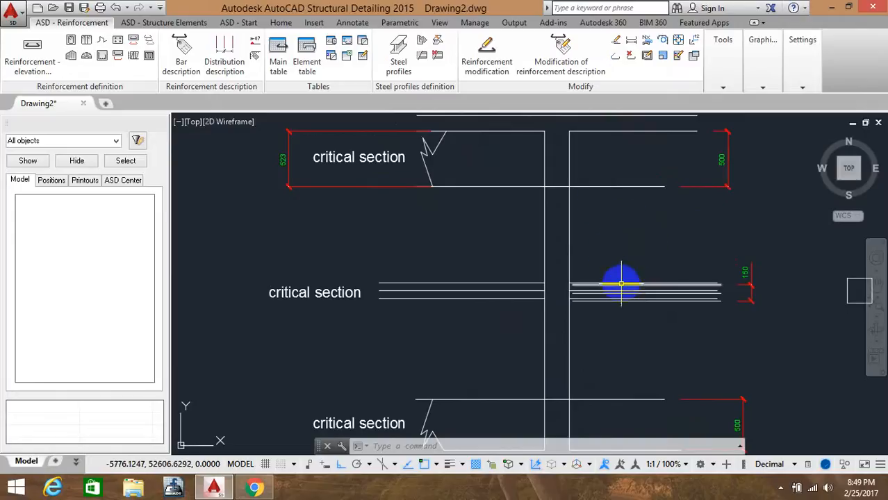
{"action": "middle_click_drag", "start_coordinate": [603, 207], "coordinate": [613, 277]}
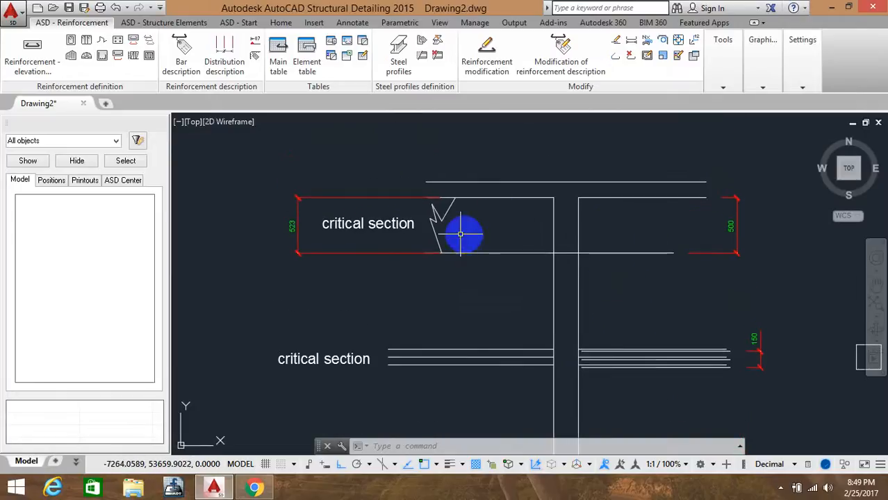
{"action": "scroll", "coordinate": [533, 246], "scroll_direction": "down", "scroll_amount": 2}
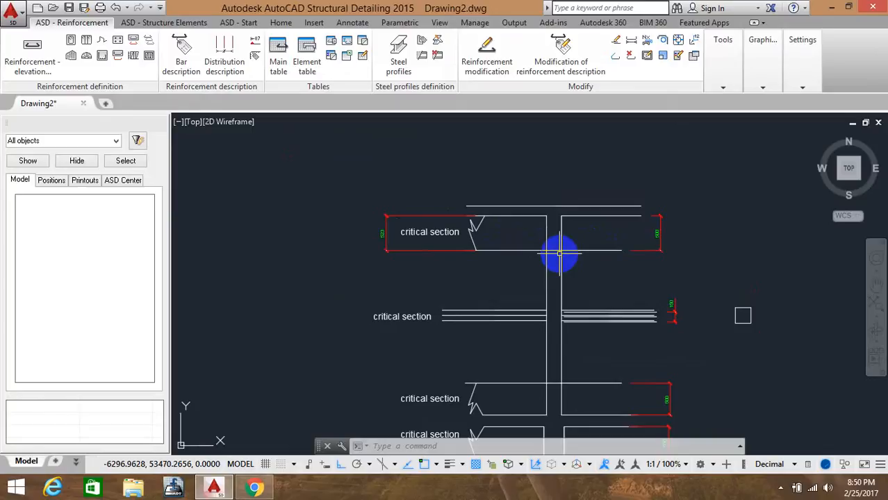
{"action": "scroll", "coordinate": [681, 225], "scroll_direction": "up", "scroll_amount": 6}
{"action": "scroll", "coordinate": [618, 235], "scroll_direction": "down", "scroll_amount": 2}
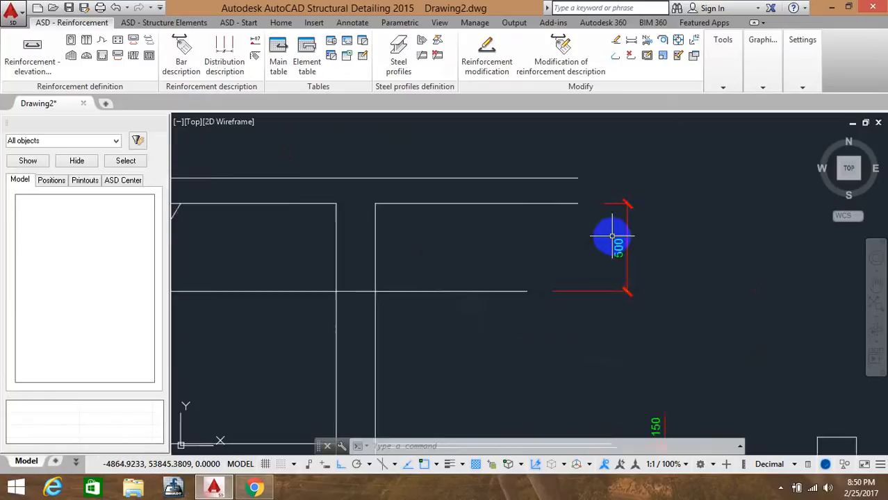
{"action": "scroll", "coordinate": [613, 236], "scroll_direction": "down", "scroll_amount": 4}
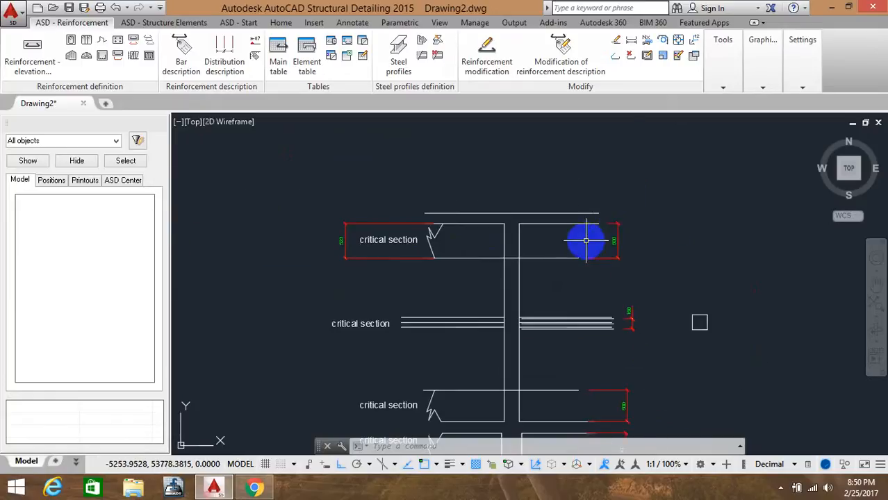
{"action": "scroll", "coordinate": [557, 241], "scroll_direction": "up", "scroll_amount": 2}
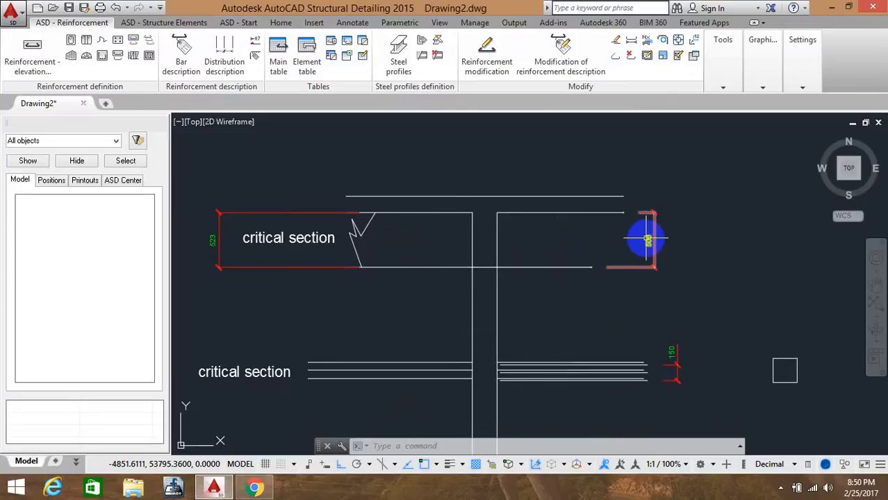
{"action": "mouse_move", "coordinate": [647, 239]}
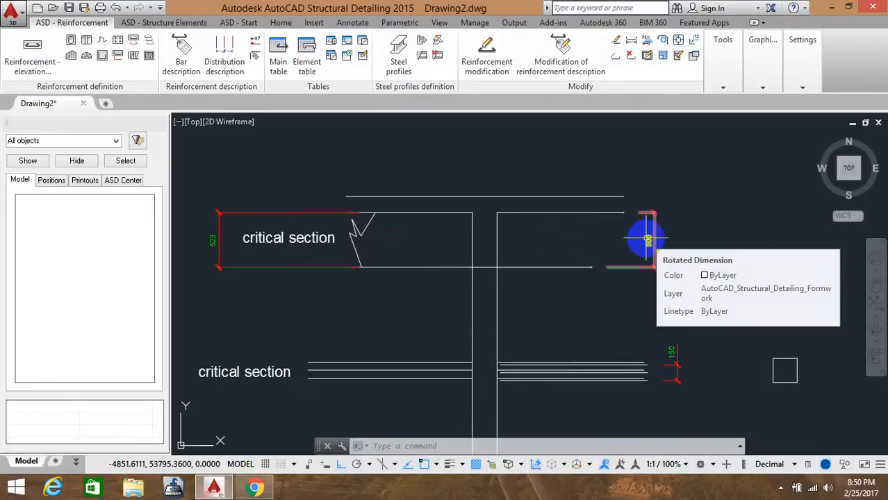
{"action": "scroll", "coordinate": [547, 260], "scroll_direction": "down", "scroll_amount": 5}
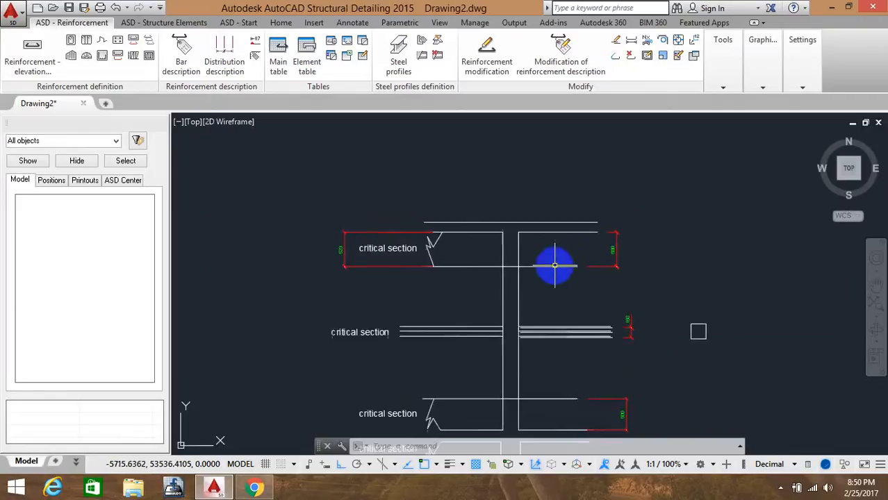
{"action": "scroll", "coordinate": [533, 256], "scroll_direction": "up", "scroll_amount": 5}
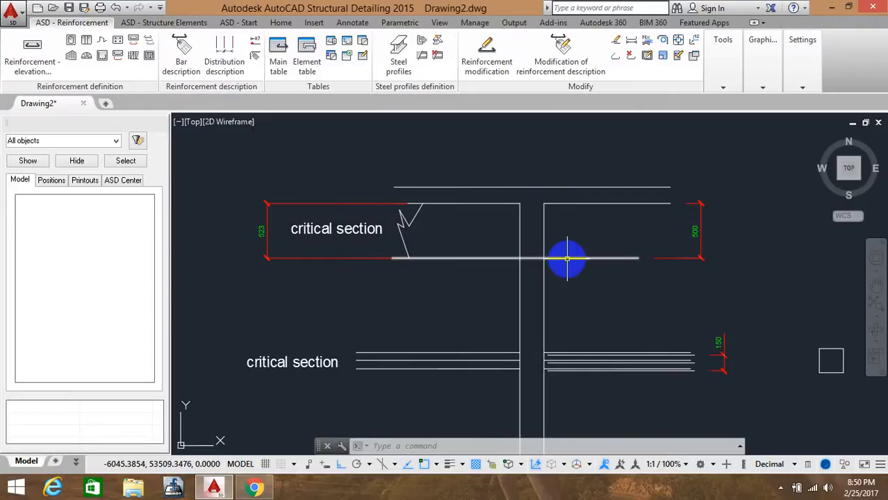
{"action": "scroll", "coordinate": [567, 258], "scroll_direction": "down", "scroll_amount": 1}
{"action": "middle_click_drag", "start_coordinate": [574, 271], "coordinate": [582, 241]}
{"action": "scroll", "coordinate": [551, 220], "scroll_direction": "up", "scroll_amount": 5}
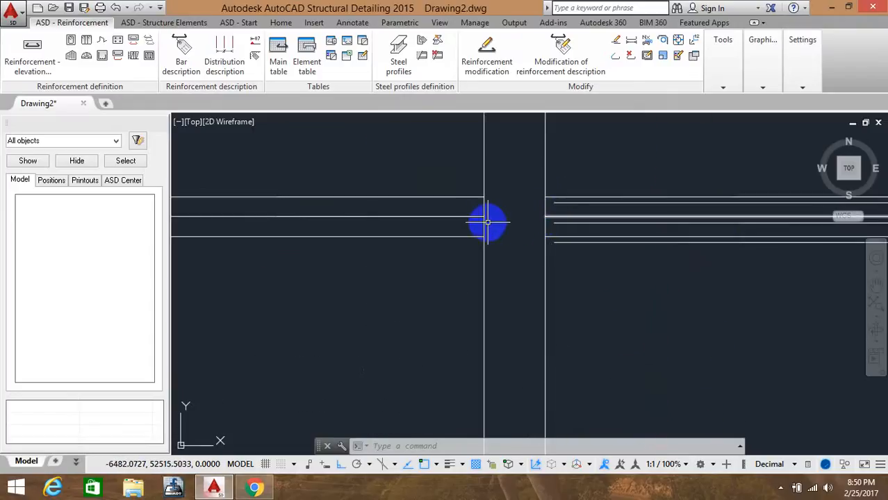
{"action": "scroll", "coordinate": [549, 217], "scroll_direction": "down", "scroll_amount": 2}
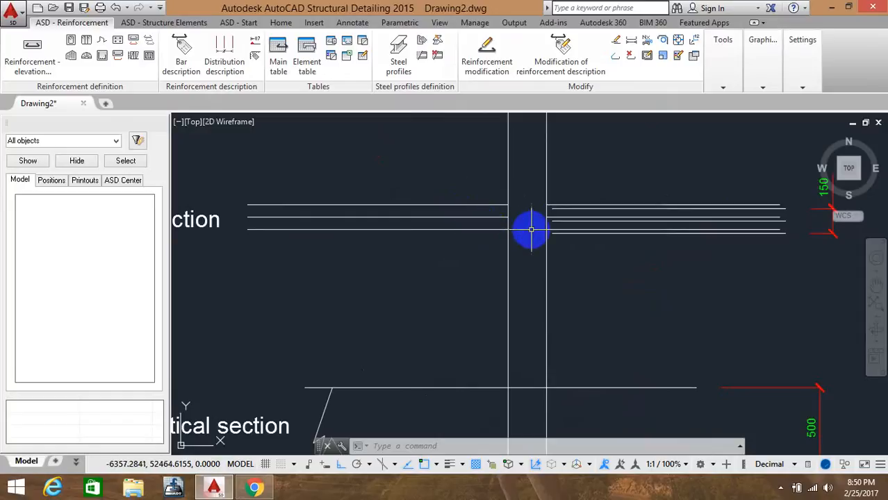
{"action": "scroll", "coordinate": [556, 244], "scroll_direction": "down", "scroll_amount": 3}
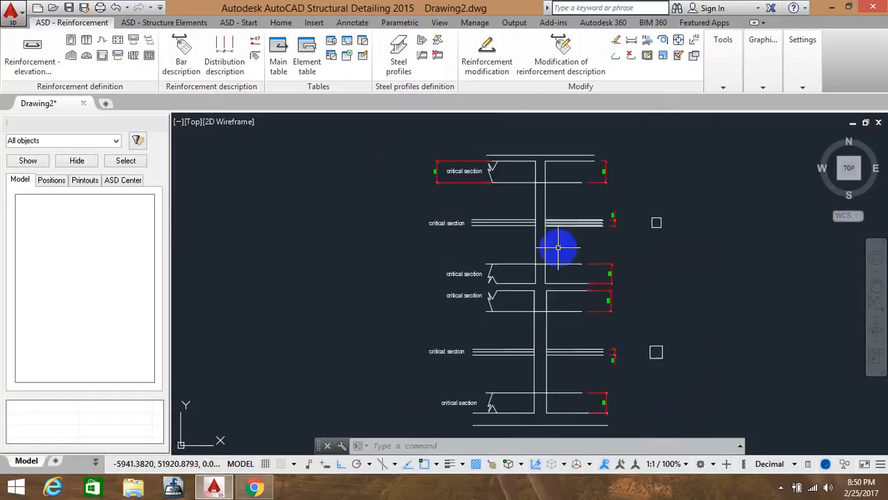
Review the slab and beam junctions further down the column, panning between the critical sections
{"action": "scroll", "coordinate": [553, 174], "scroll_direction": "up", "scroll_amount": 2}
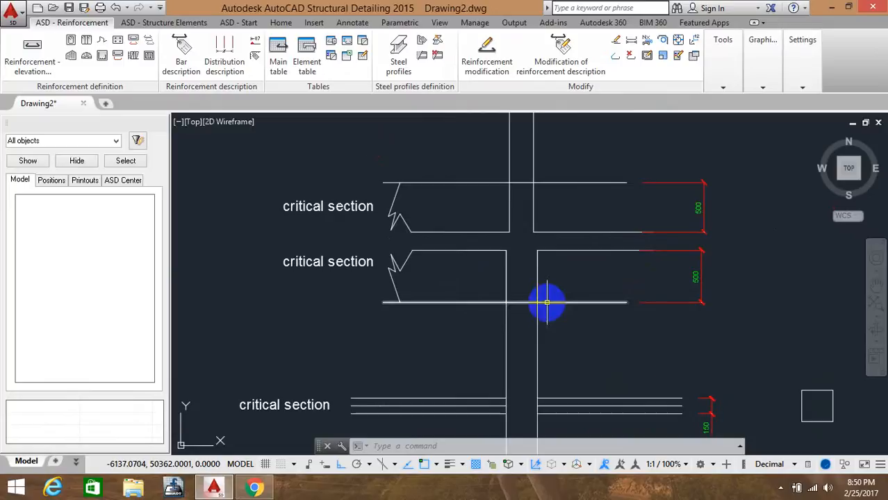
{"action": "scroll", "coordinate": [545, 302], "scroll_direction": "down", "scroll_amount": 2}
{"action": "middle_click_drag", "start_coordinate": [548, 220], "coordinate": [540, 160]}
{"action": "scroll", "coordinate": [526, 391], "scroll_direction": "up", "scroll_amount": 3}
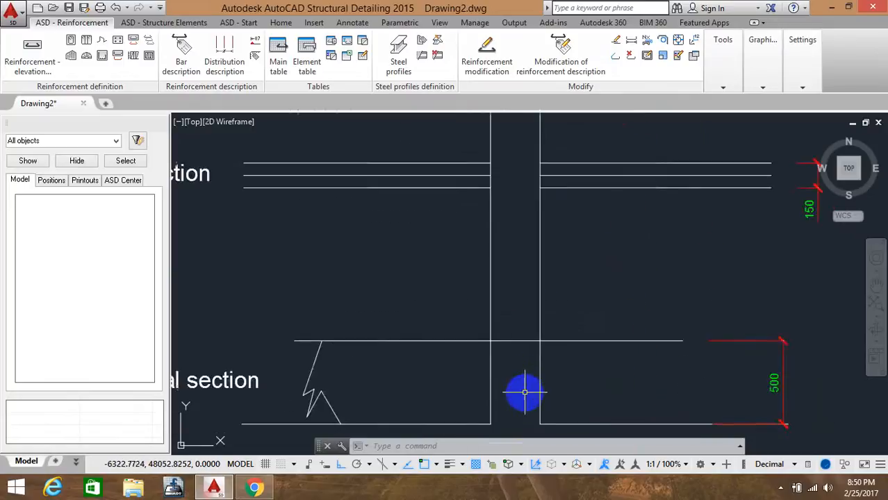
{"action": "scroll", "coordinate": [535, 324], "scroll_direction": "down", "scroll_amount": 4}
{"action": "middle_click_drag", "start_coordinate": [535, 323], "coordinate": [553, 330]}
{"action": "scroll", "coordinate": [551, 227], "scroll_direction": "up", "scroll_amount": 3}
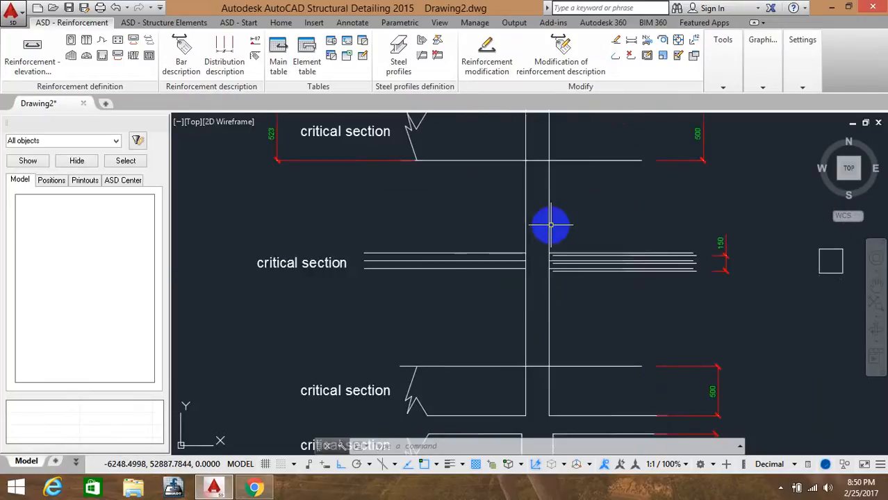
{"action": "middle_click_drag", "start_coordinate": [552, 222], "coordinate": [549, 254]}
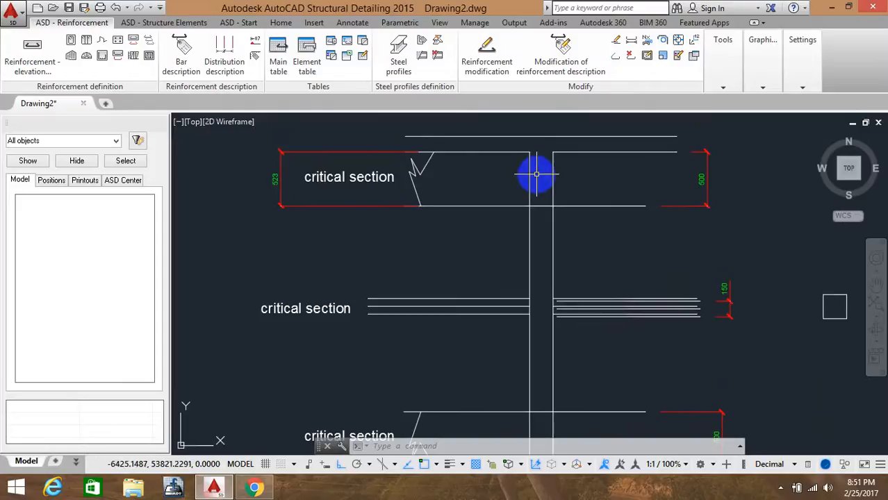
{"action": "middle_click_drag", "start_coordinate": [538, 384], "coordinate": [543, 271]}
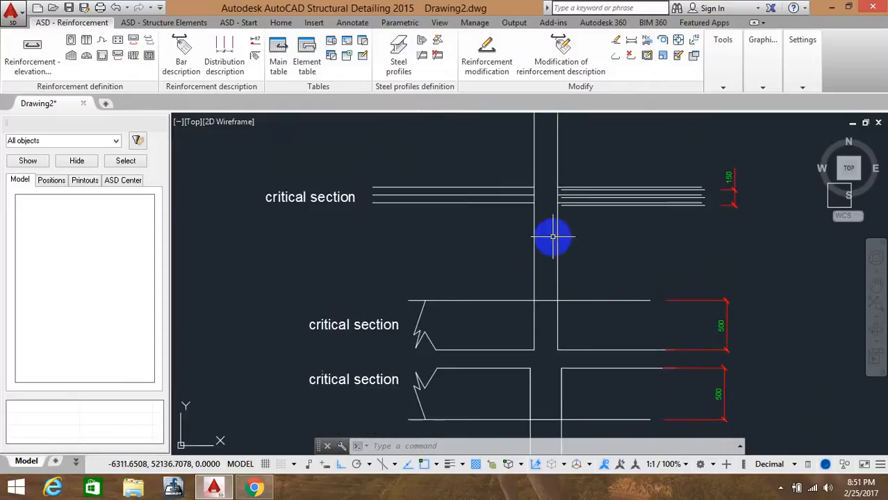
{"action": "middle_click_drag", "start_coordinate": [553, 236], "coordinate": [563, 267]}
{"action": "scroll", "coordinate": [547, 143], "scroll_direction": "up", "scroll_amount": 2}
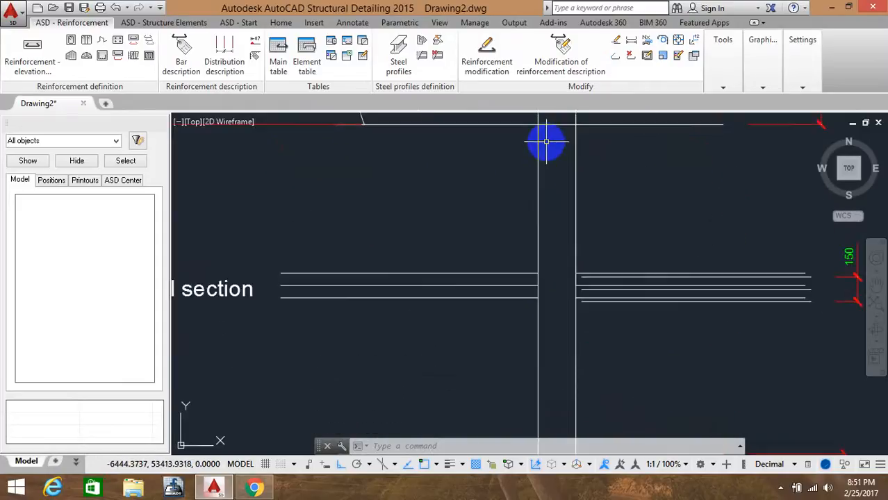
{"action": "middle_click_drag", "start_coordinate": [546, 142], "coordinate": [549, 182]}
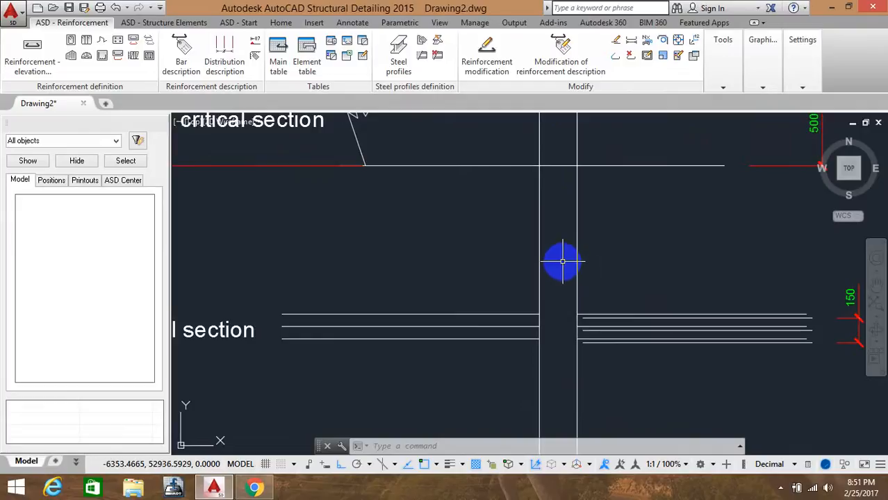
{"action": "scroll", "coordinate": [562, 258], "scroll_direction": "down", "scroll_amount": 1}
{"action": "middle_click_drag", "start_coordinate": [560, 257], "coordinate": [535, 223]}
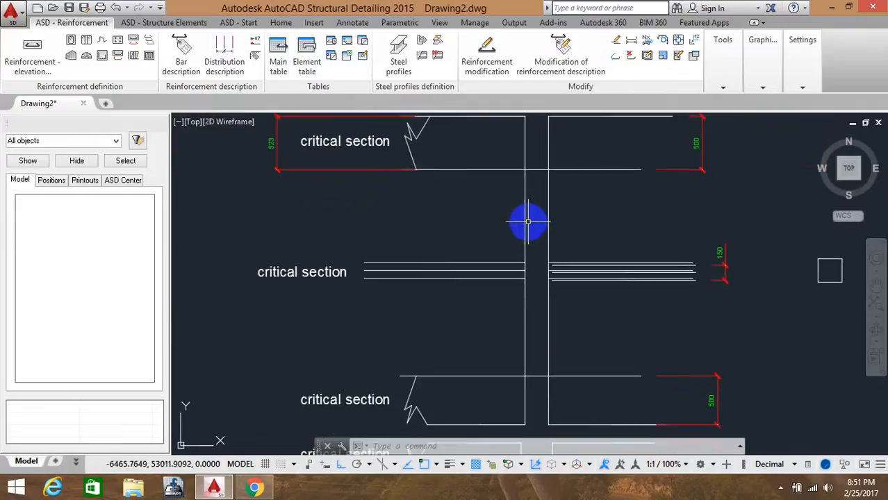
{"action": "middle_click_drag", "start_coordinate": [532, 184], "coordinate": [527, 214]}
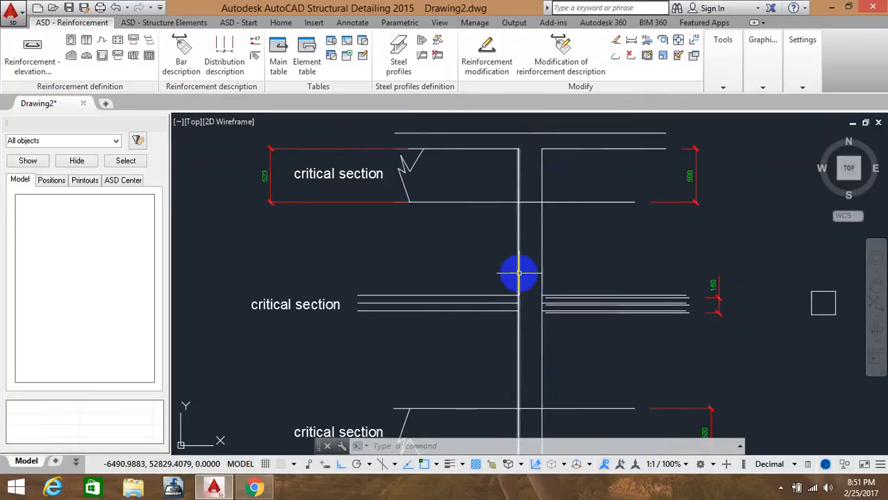
{"action": "scroll", "coordinate": [528, 280], "scroll_direction": "up", "scroll_amount": 2}
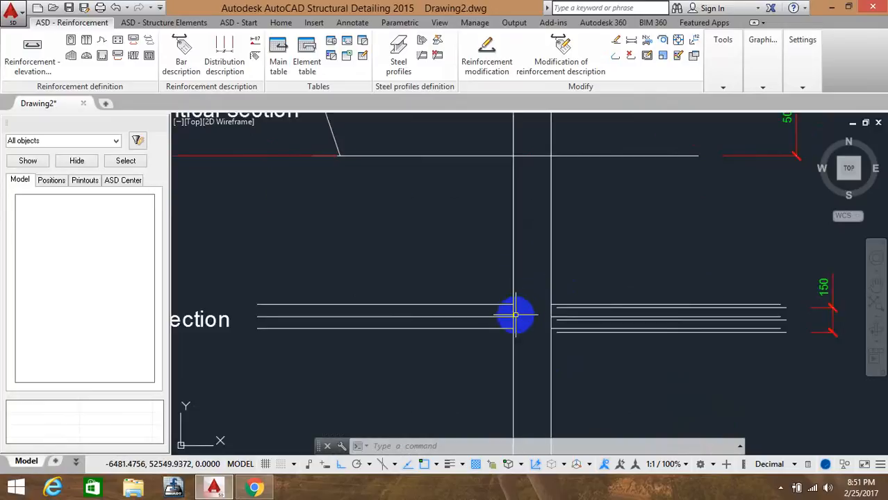
{"action": "scroll", "coordinate": [511, 314], "scroll_direction": "up", "scroll_amount": 4}
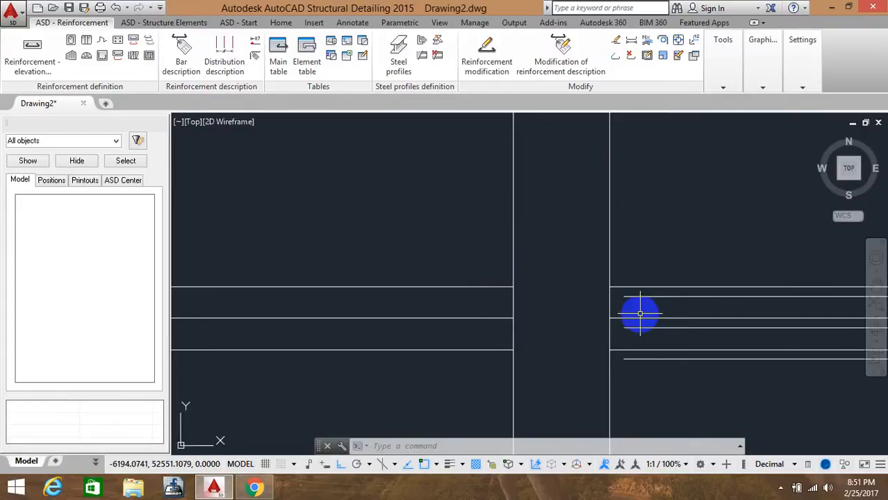
{"action": "scroll", "coordinate": [636, 292], "scroll_direction": "down", "scroll_amount": 2}
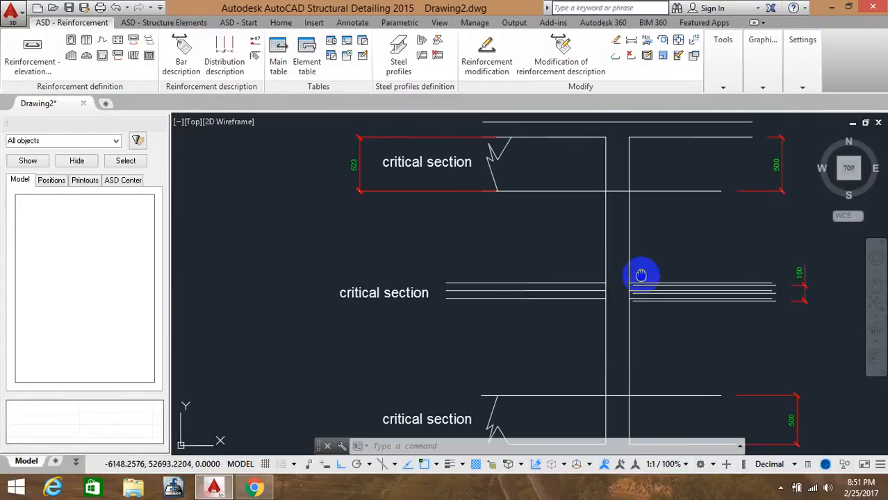
{"action": "scroll", "coordinate": [587, 290], "scroll_direction": "up", "scroll_amount": 1}
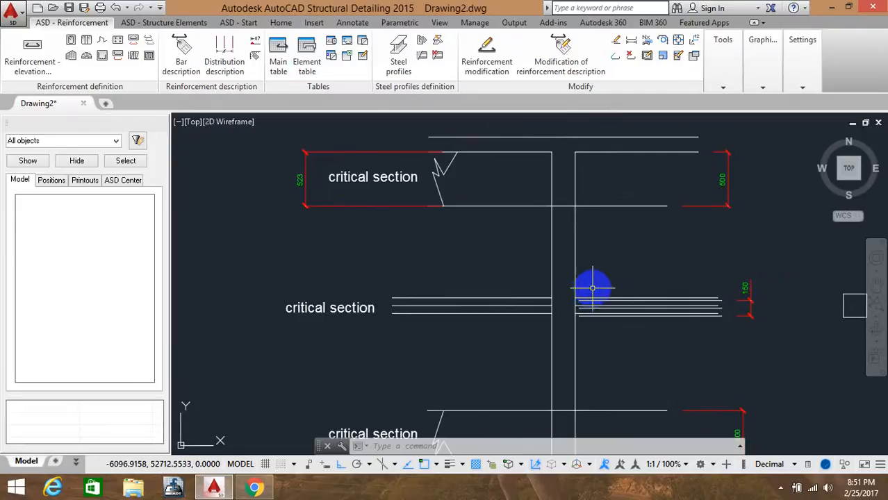
{"action": "middle_click_drag", "start_coordinate": [599, 246], "coordinate": [607, 215]}
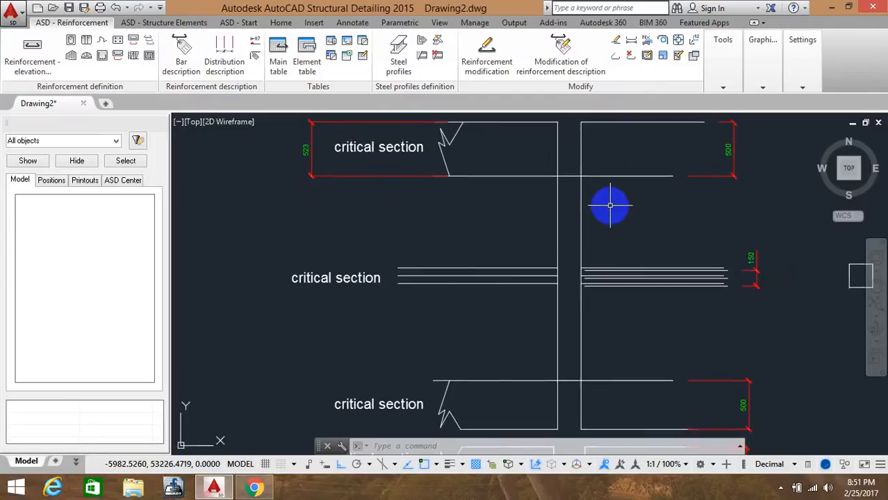
{"action": "middle_click_drag", "start_coordinate": [611, 206], "coordinate": [605, 193]}
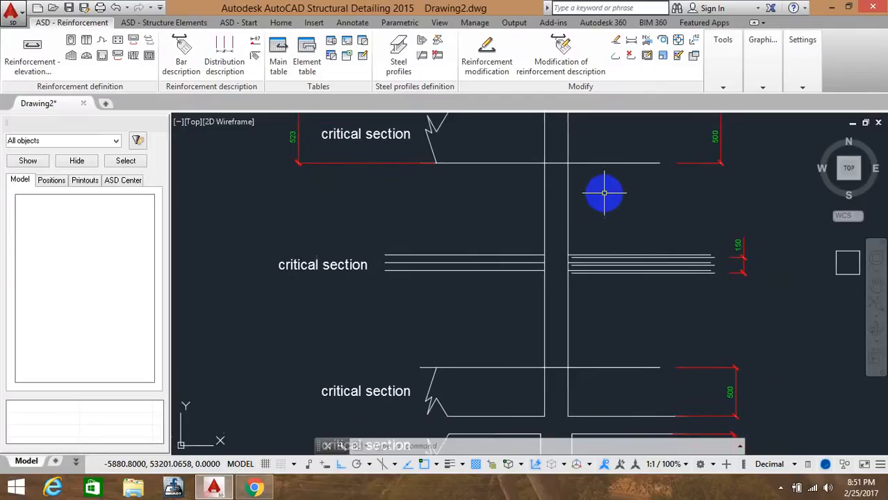
{"action": "scroll", "coordinate": [594, 208], "scroll_direction": "down", "scroll_amount": 3}
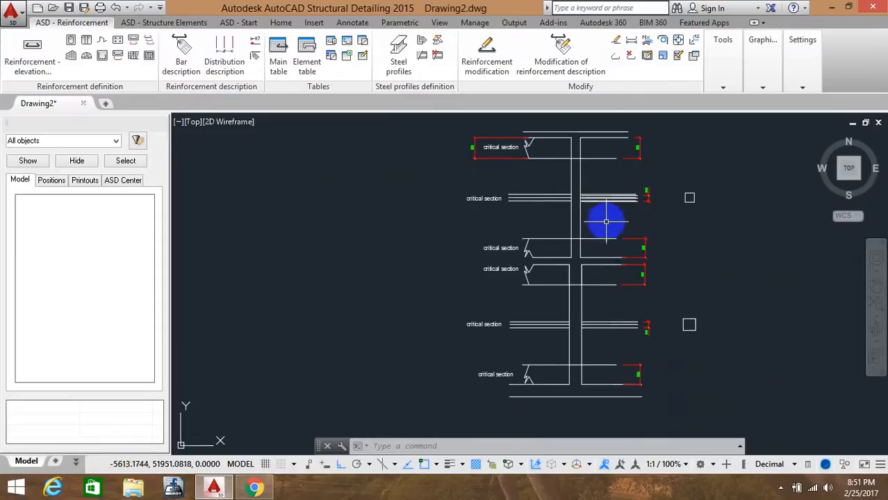
{"action": "scroll", "coordinate": [587, 220], "scroll_direction": "up", "scroll_amount": 2}
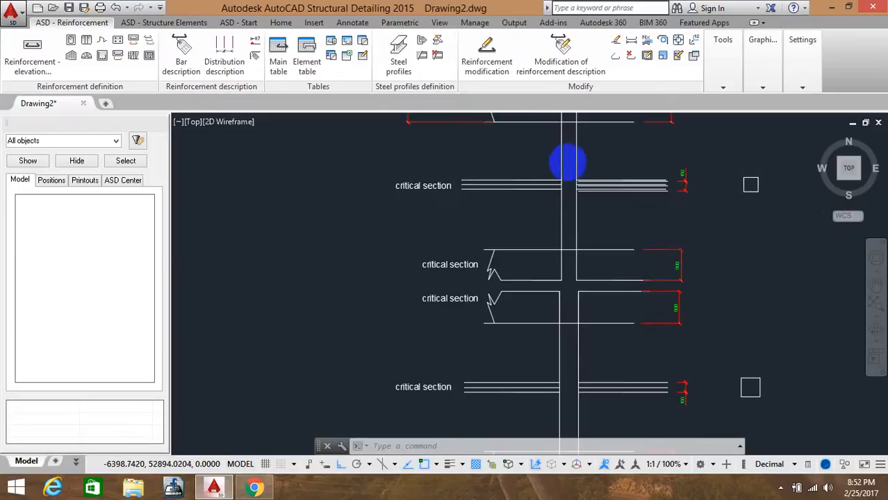
{"action": "scroll", "coordinate": [569, 160], "scroll_direction": "up", "scroll_amount": 4}
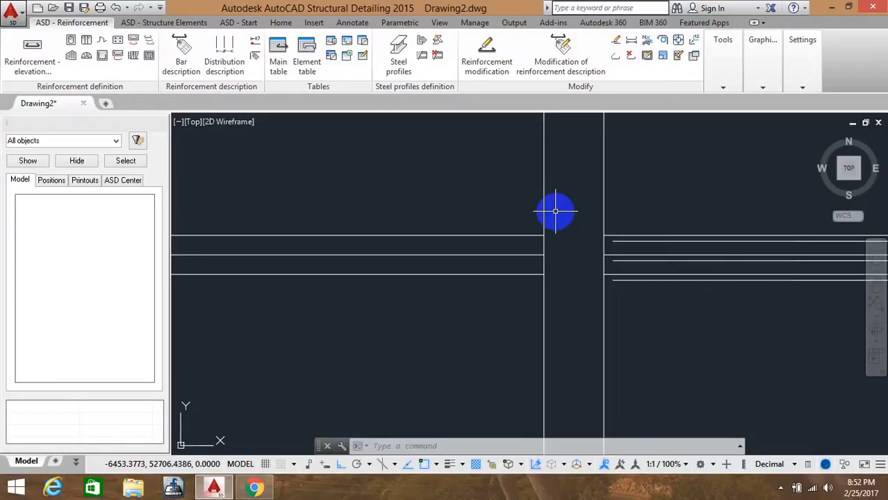
{"action": "scroll", "coordinate": [619, 221], "scroll_direction": "down", "scroll_amount": 5}
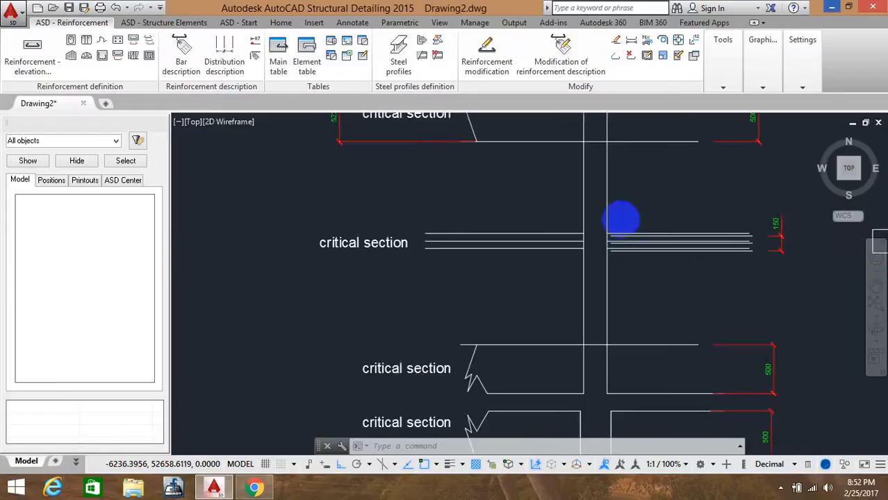
{"action": "mouse_move", "coordinate": [621, 219]}
{"action": "middle_mouse_down"}
{"action": "mouse_move", "coordinate": [600, 228]}
{"action": "mouse_move", "coordinate": [569, 206]}
{"action": "mouse_move", "coordinate": [569, 184]}
{"action": "middle_mouse_up"}
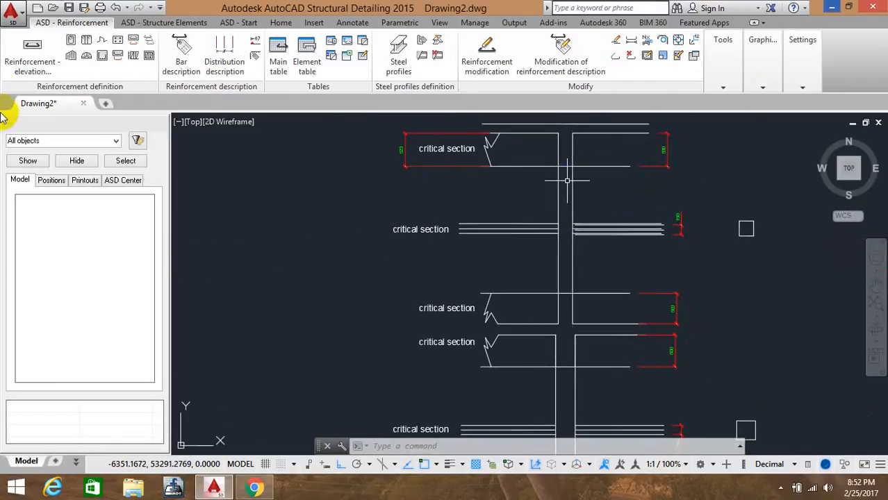
{"action": "left_click", "coordinate": [39, 70]}
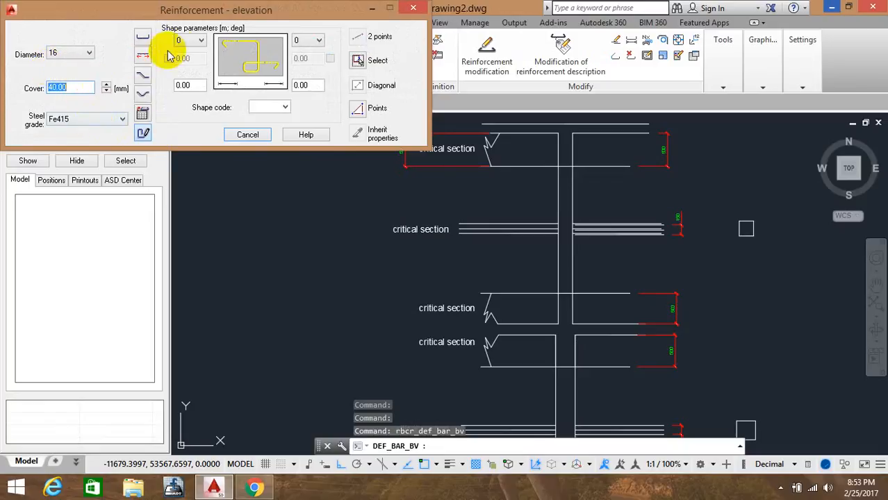
{"action": "left_click", "coordinate": [143, 134]}
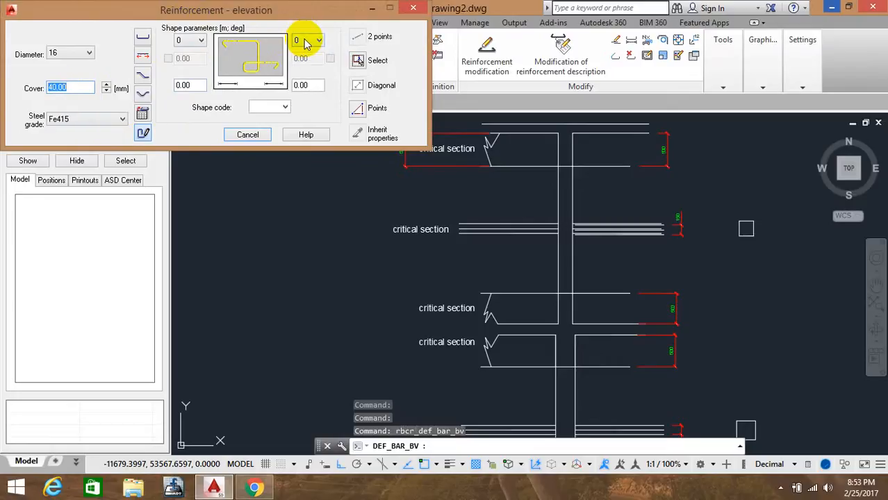
{"action": "left_click", "coordinate": [357, 108]}
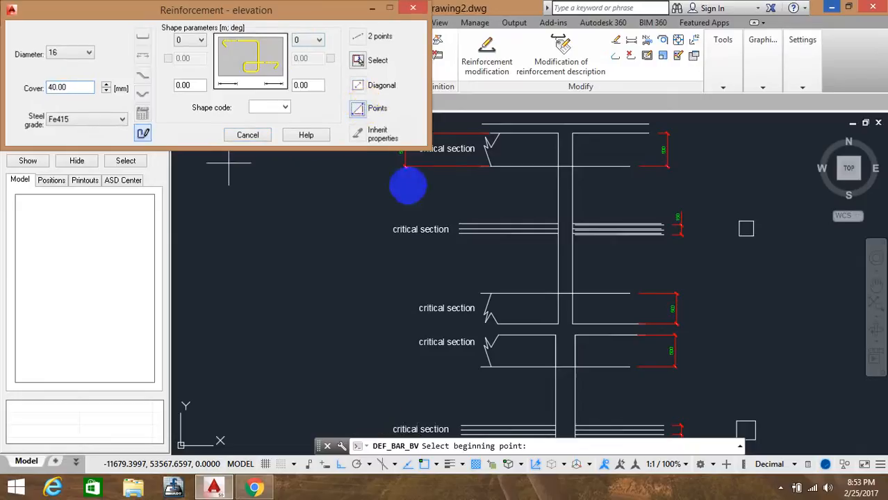
{"action": "middle_click_drag", "start_coordinate": [491, 255], "coordinate": [489, 108]}
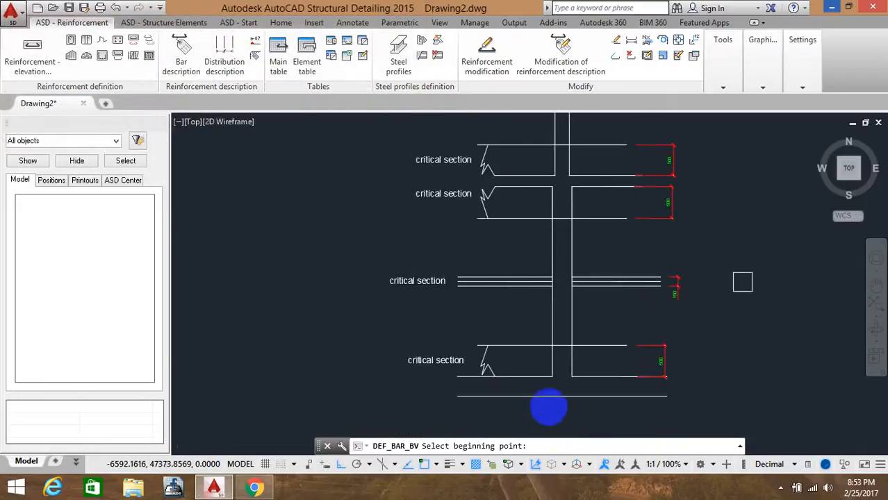
{"action": "scroll", "coordinate": [549, 409], "scroll_direction": "up", "scroll_amount": 6}
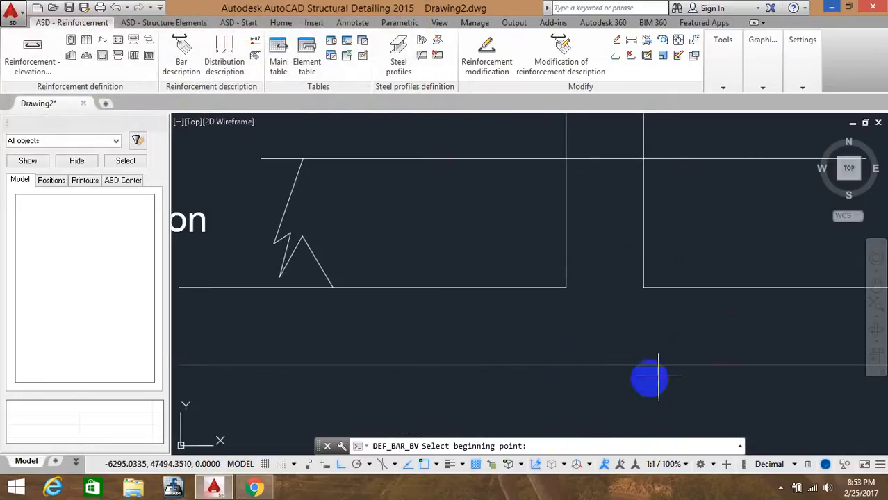
{"action": "left_click", "coordinate": [435, 287]}
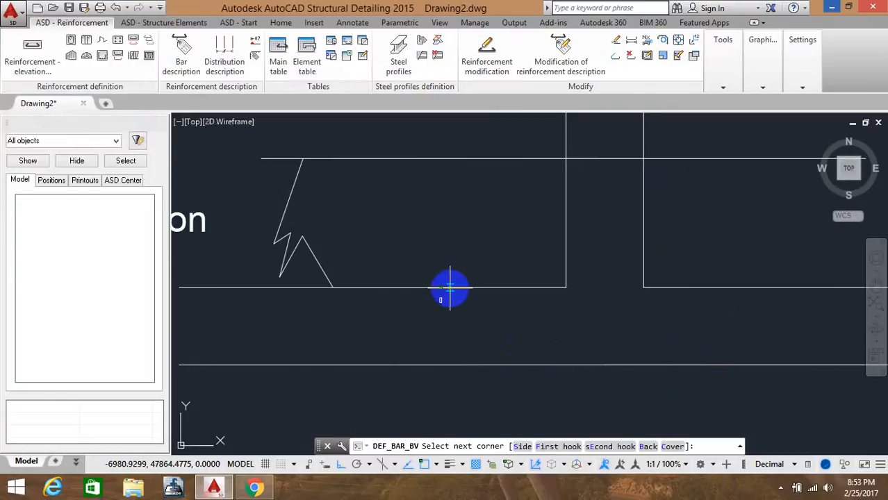
{"action": "key", "text": "Escape"}
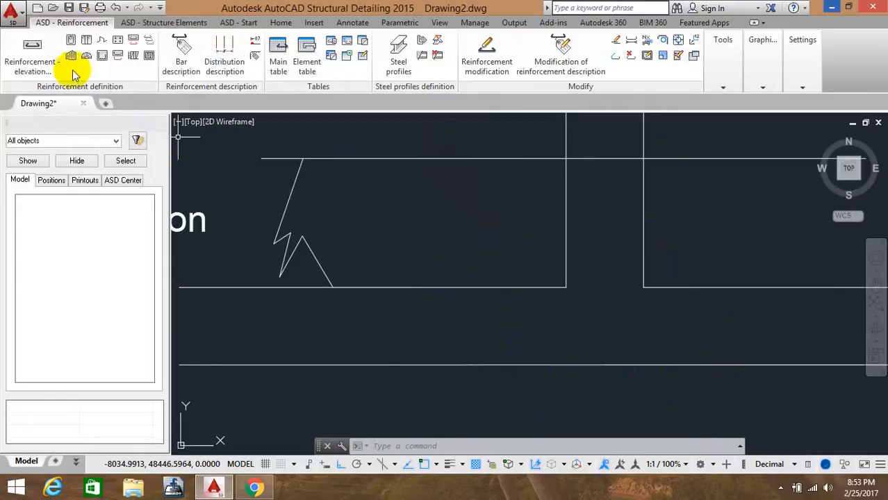
{"action": "left_click", "coordinate": [36, 61]}
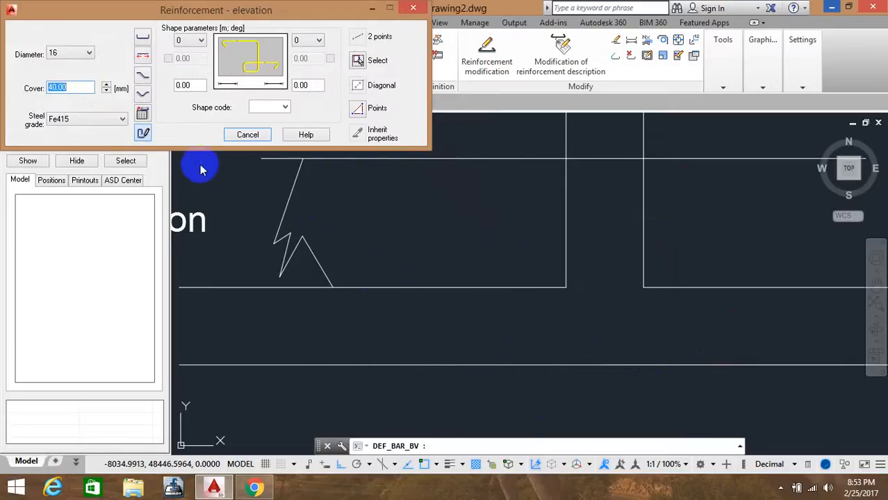
{"action": "left_click", "coordinate": [413, 8]}
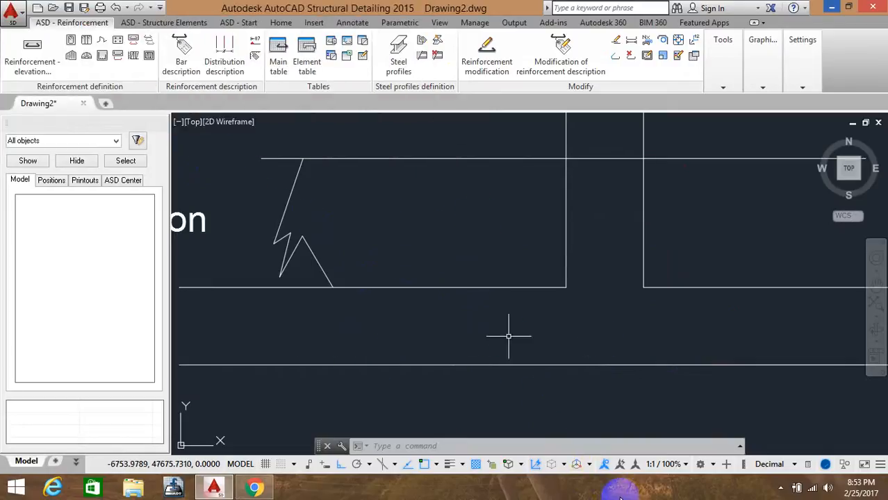
Draw a vertical line at the left column face from the beam soffit down to the lower slab line
{"action": "type", "text": "l"}
{"action": "key", "text": "Return"}
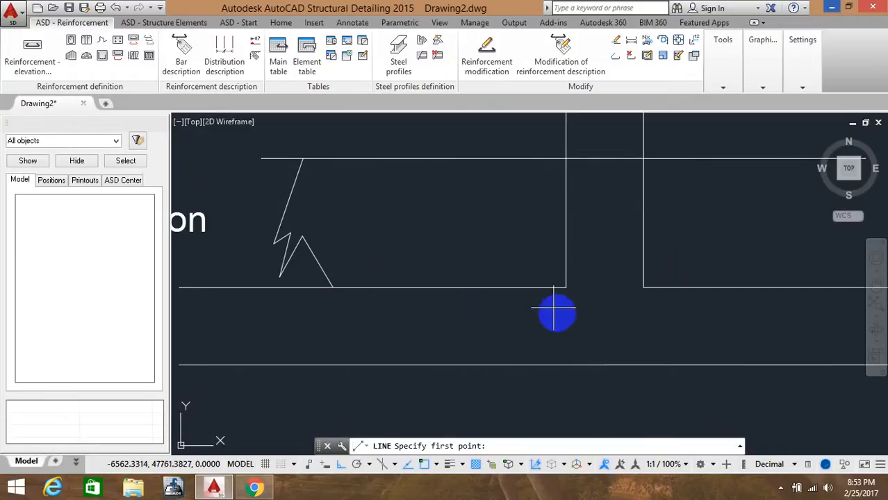
{"action": "left_click", "coordinate": [563, 287]}
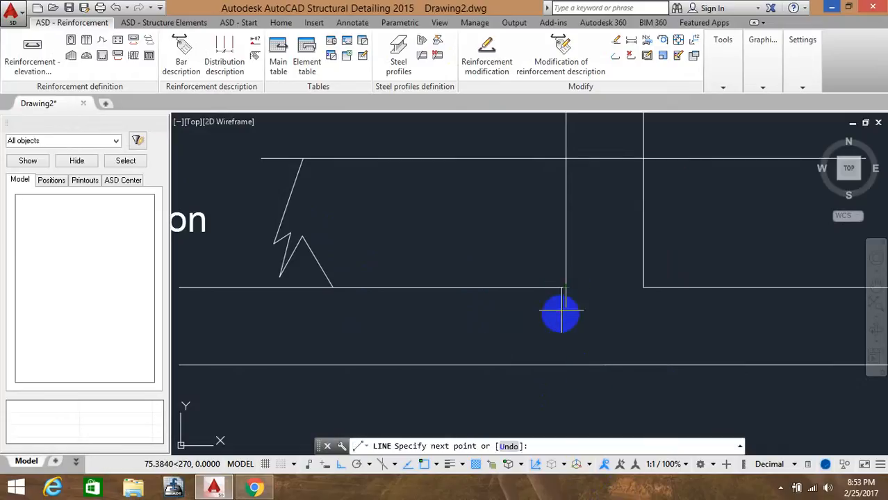
{"action": "left_click", "coordinate": [565, 366]}
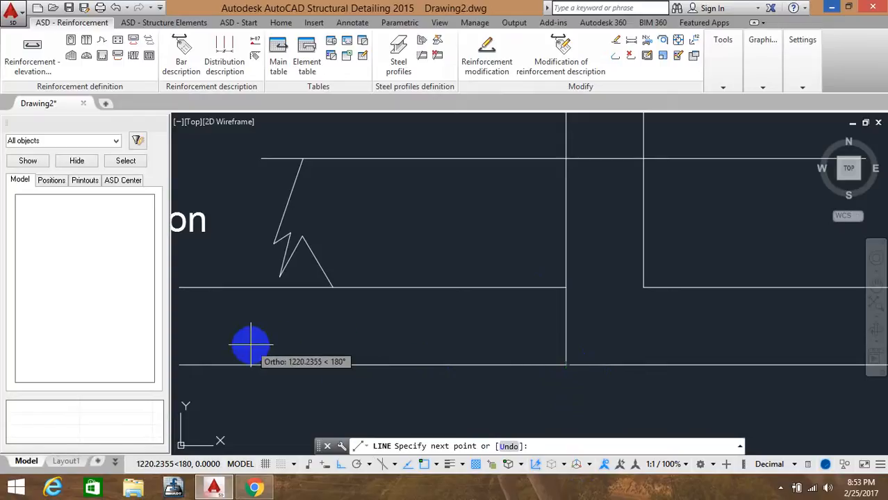
{"action": "type", "text": "3"}
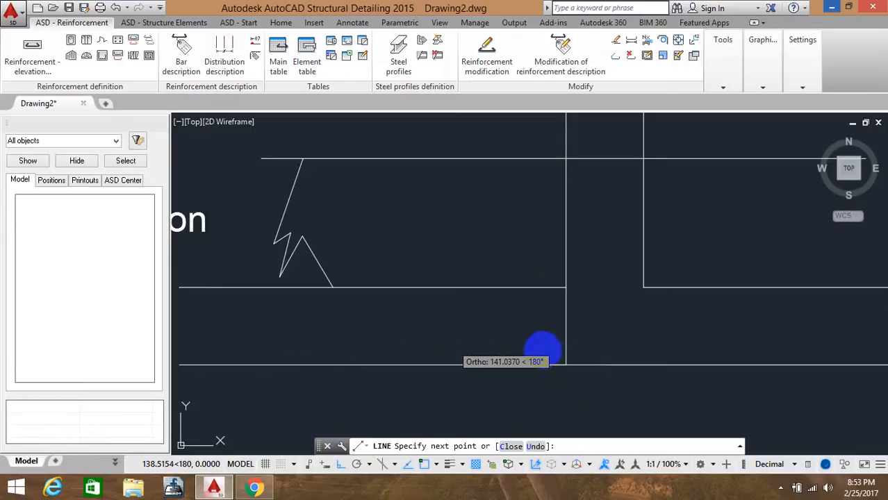
{"action": "key", "text": "Escape"}
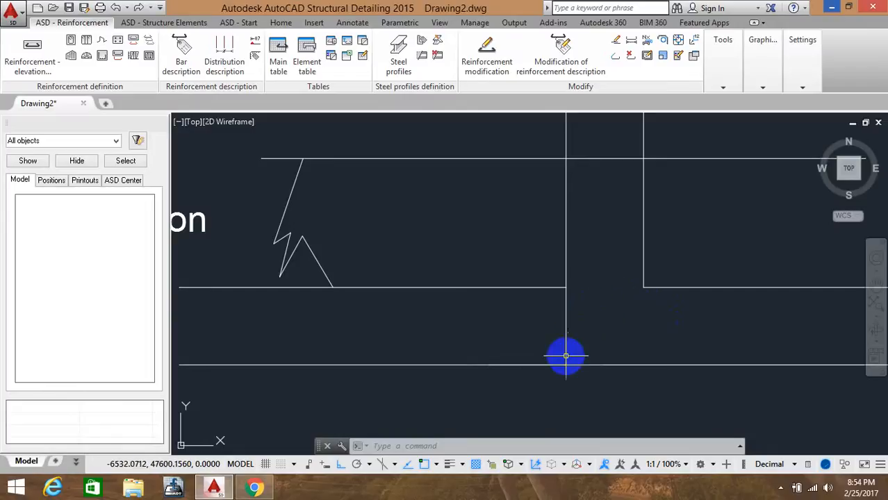
Draw a matching vertical line at the right column face from the beam soffit down to the lower slab line
{"action": "type", "text": ","}
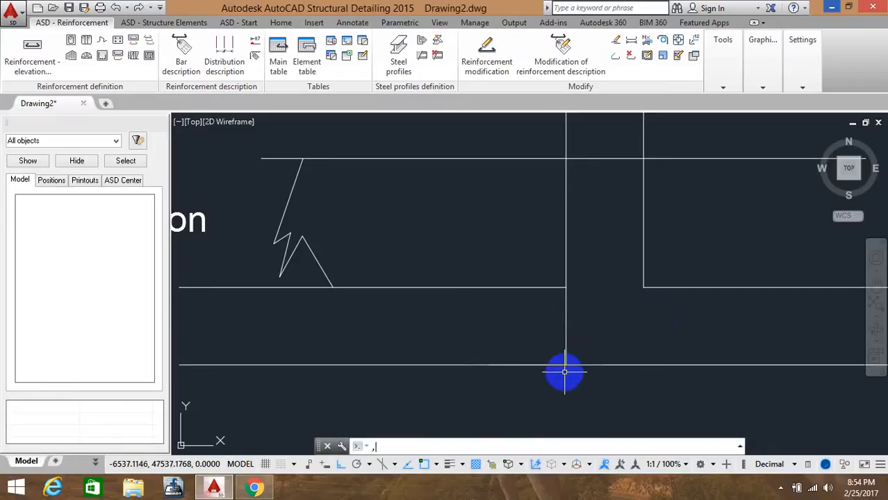
{"action": "key", "text": "Return"}
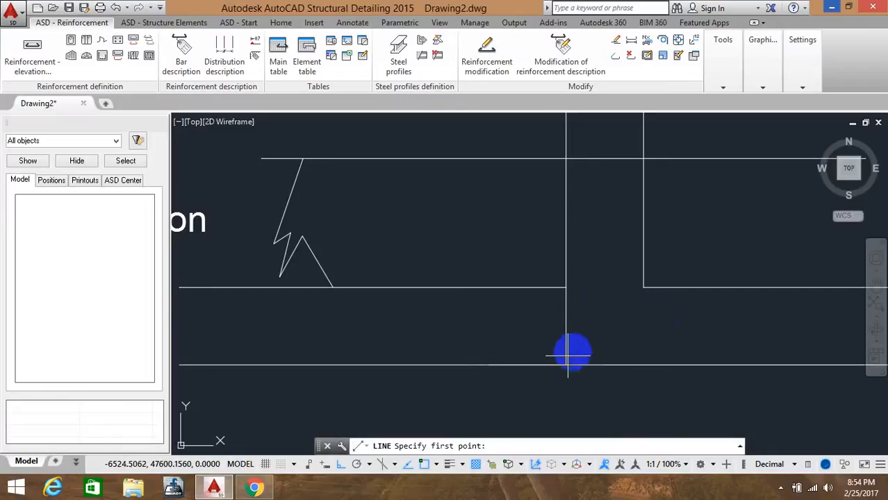
{"action": "left_click", "coordinate": [566, 364]}
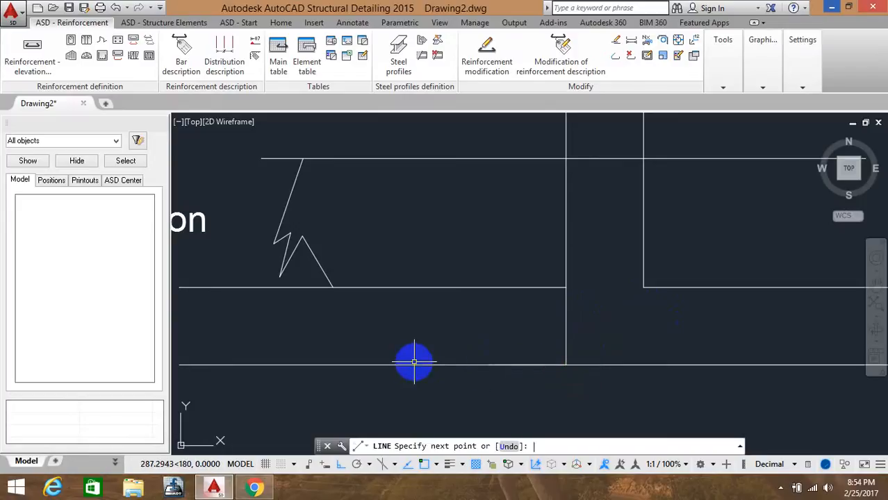
{"action": "key", "text": "Return"}
{"action": "key", "text": "Return"}
{"action": "left_click", "coordinate": [643, 287]}
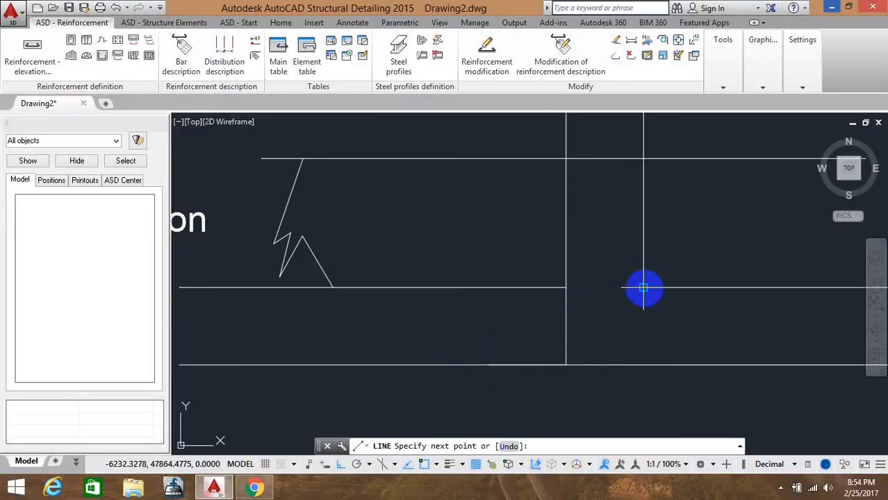
{"action": "key", "text": "Return"}
{"action": "key", "text": "Return"}
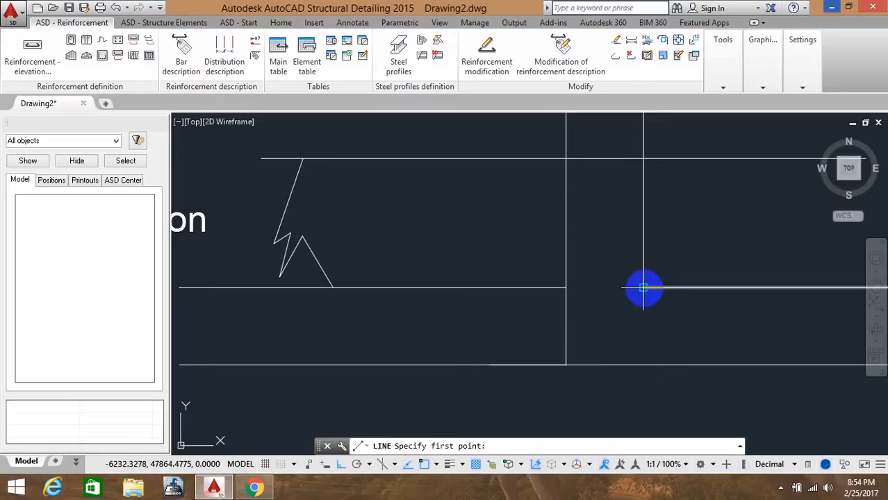
{"action": "left_click", "coordinate": [644, 287]}
{"action": "left_click", "coordinate": [644, 364]}
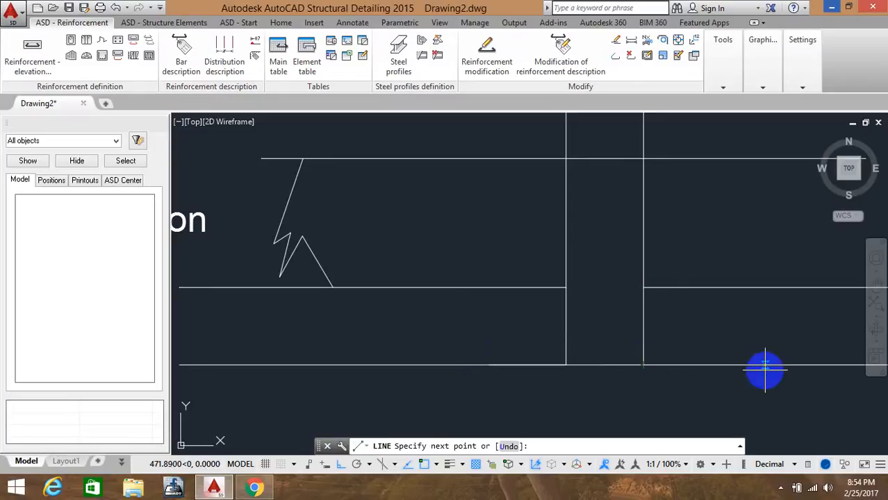
{"action": "type", "text": "300"}
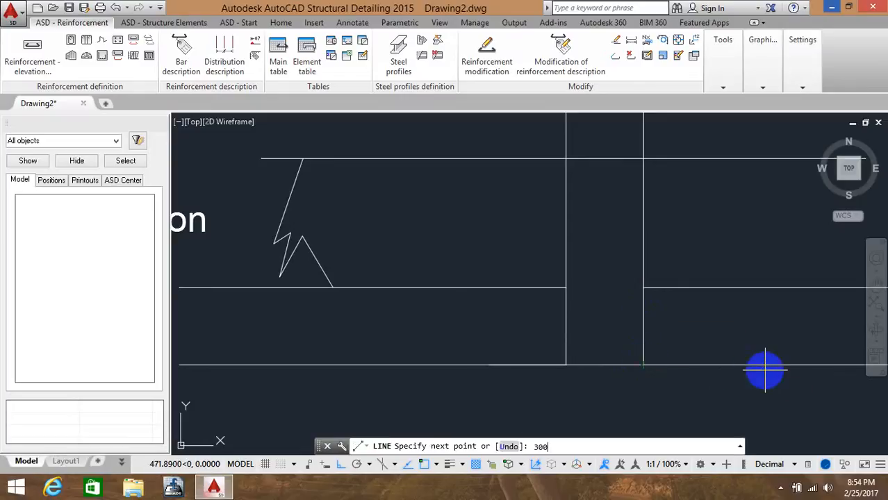
{"action": "key", "text": "Return"}
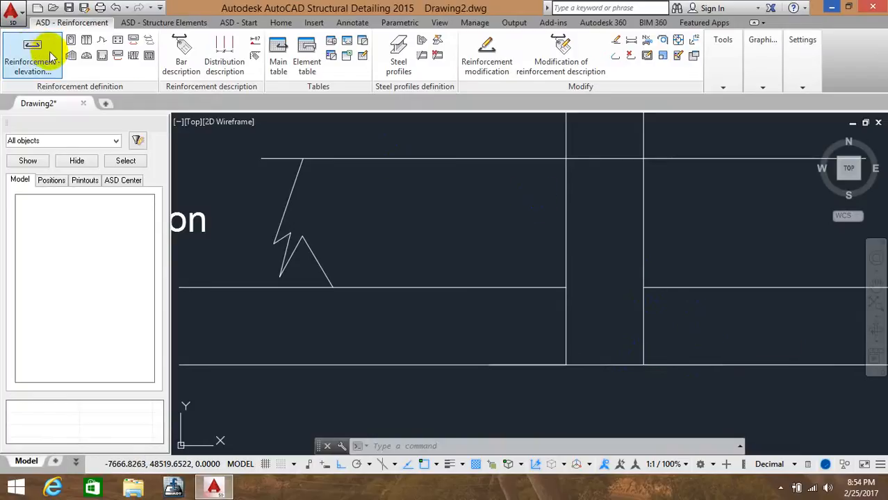
Try to define a reinforcement bar by points from the lower slab line up to the beam-column corner
{"action": "left_click", "coordinate": [69, 67]}
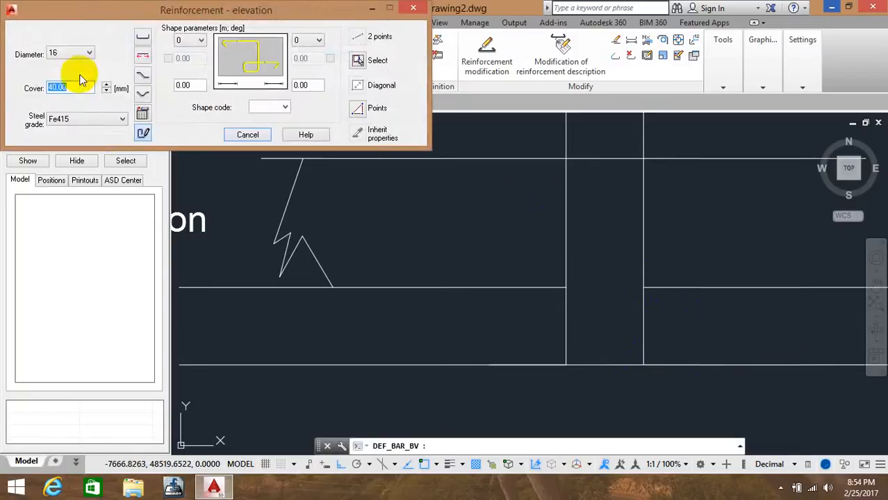
{"action": "left_click", "coordinate": [358, 111]}
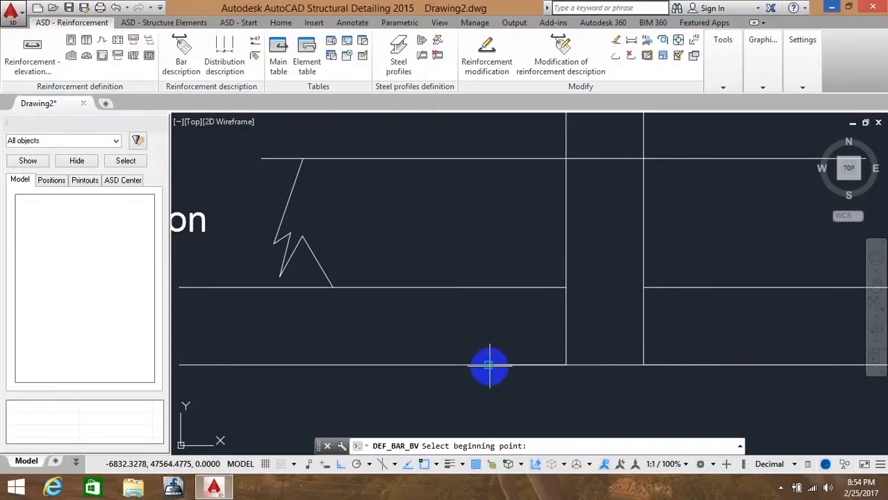
{"action": "left_click", "coordinate": [489, 366]}
{"action": "type", "text": "s"}
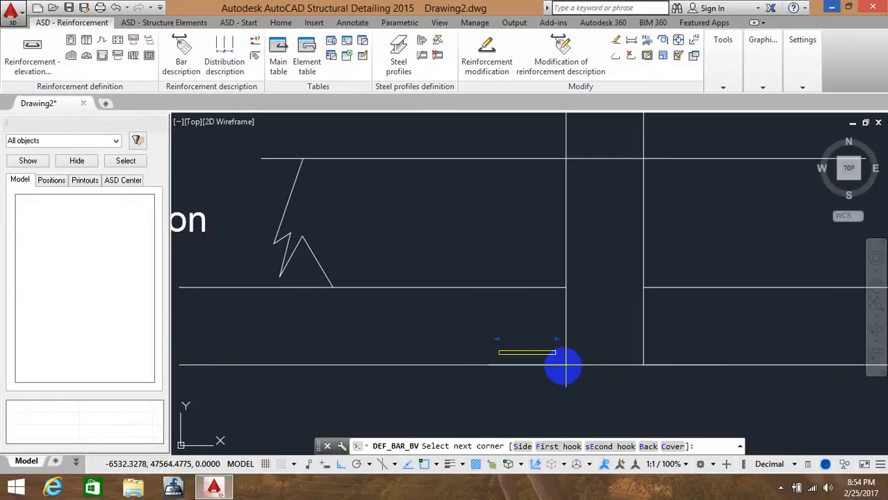
{"action": "left_click", "coordinate": [567, 287]}
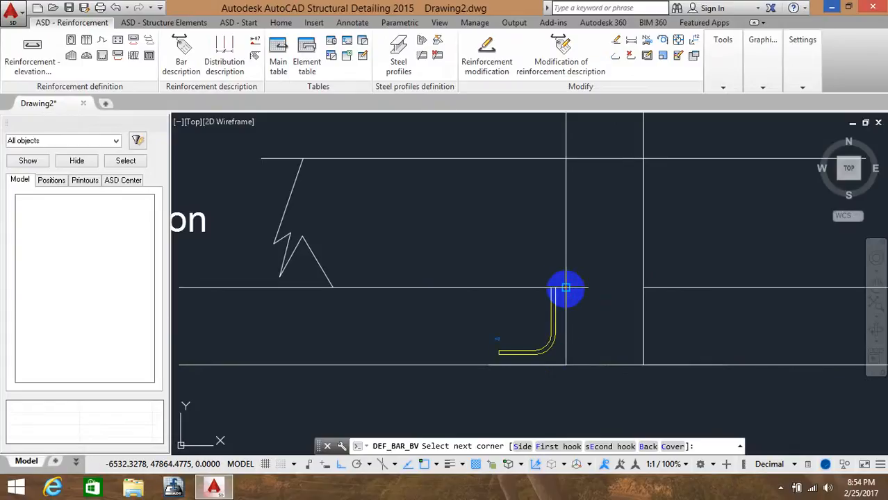
{"action": "left_click", "coordinate": [567, 287]}
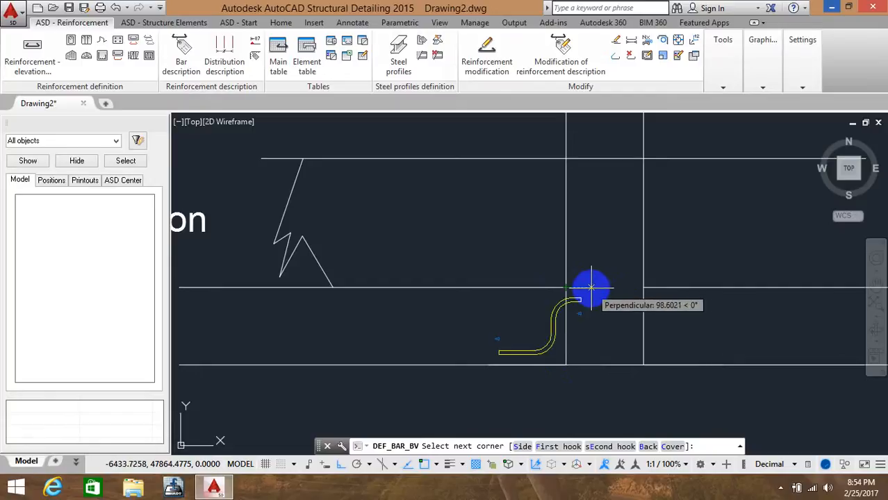
{"action": "right_click", "coordinate": [591, 287]}
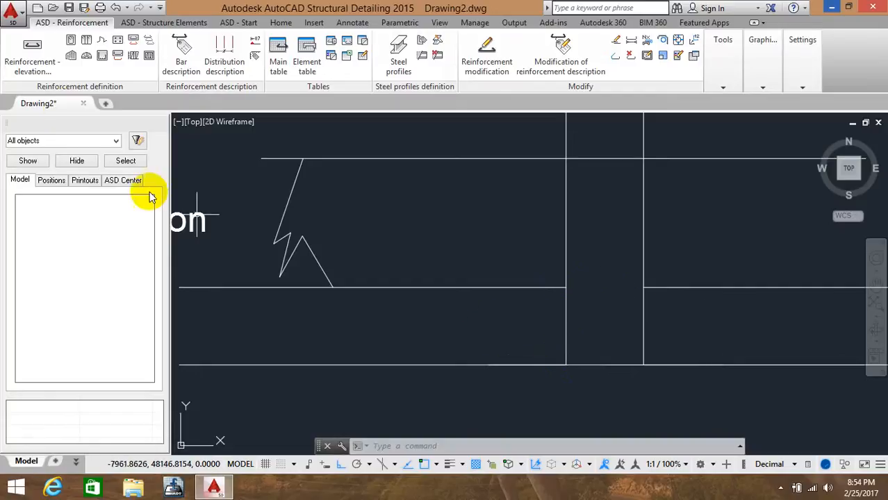
Define a 16 mm bar by points up the left column face from the lower slab line, bending left into the beam to its midpoint
{"action": "left_click", "coordinate": [40, 61]}
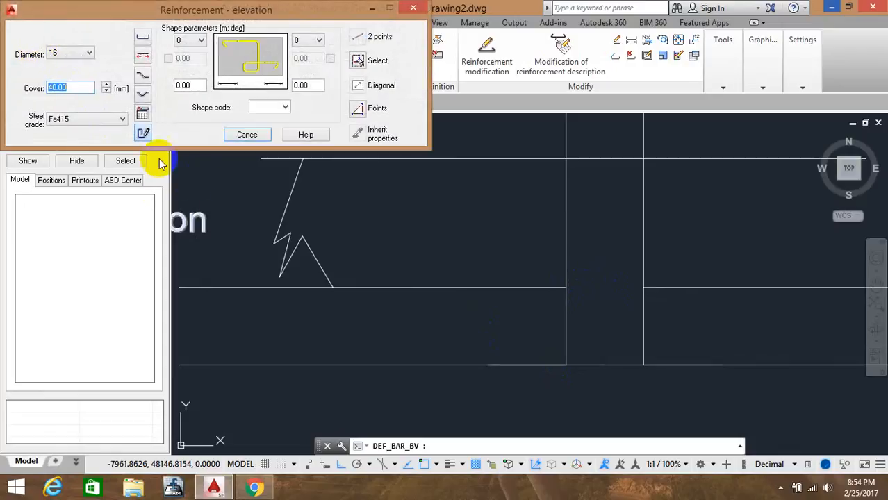
{"action": "left_click", "coordinate": [356, 111]}
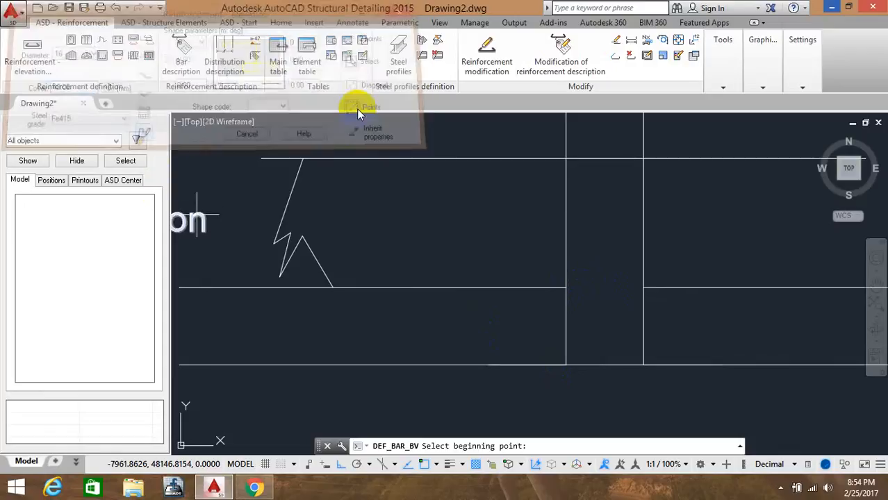
{"action": "left_click", "coordinate": [493, 365]}
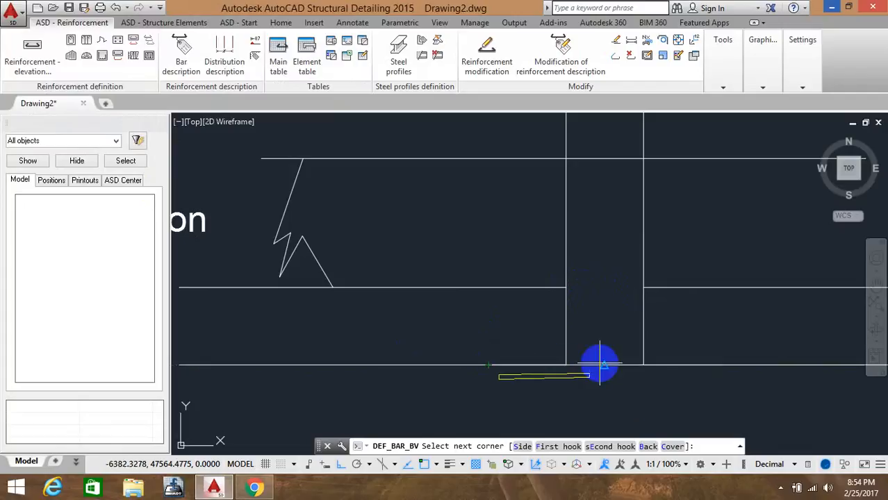
{"action": "left_click", "coordinate": [565, 365]}
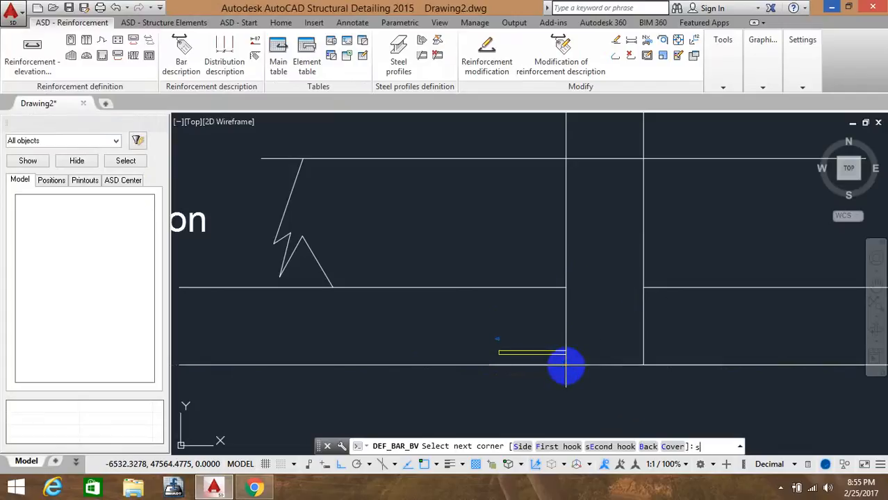
{"action": "type", "text": "s"}
{"action": "key", "text": "Return"}
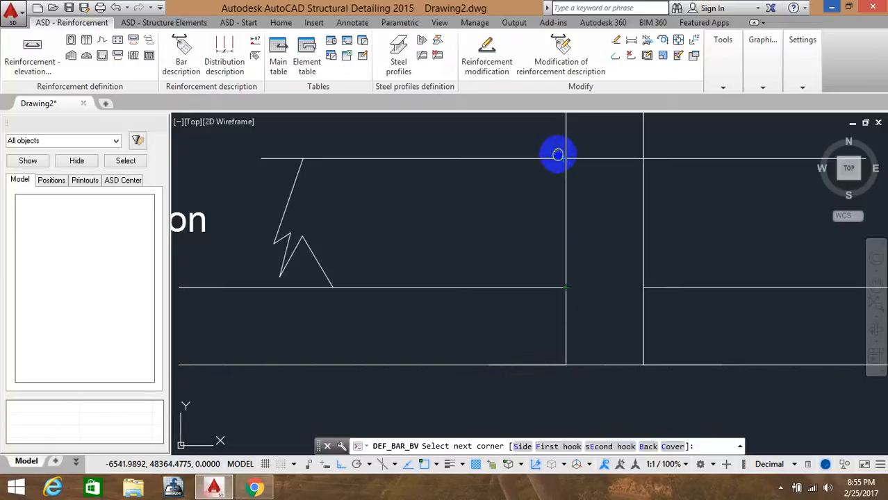
{"action": "middle_click_drag", "start_coordinate": [558, 211], "coordinate": [558, 407]}
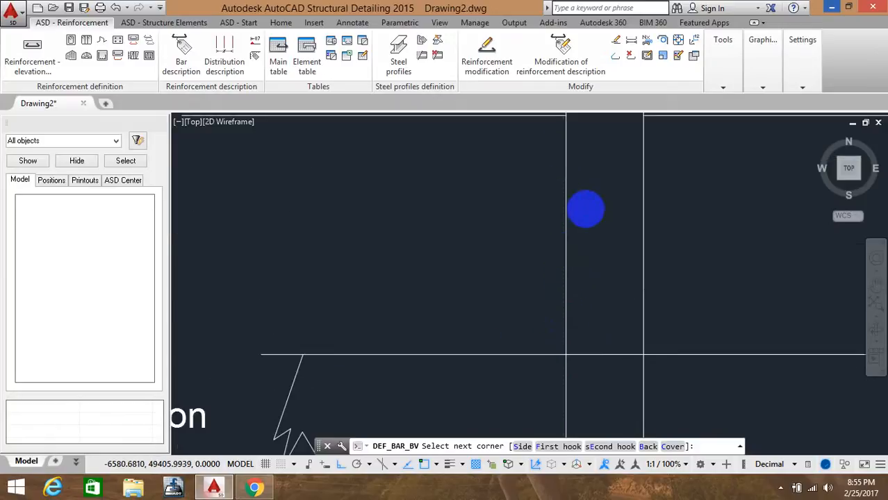
{"action": "scroll", "coordinate": [581, 157], "scroll_direction": "down", "scroll_amount": 6}
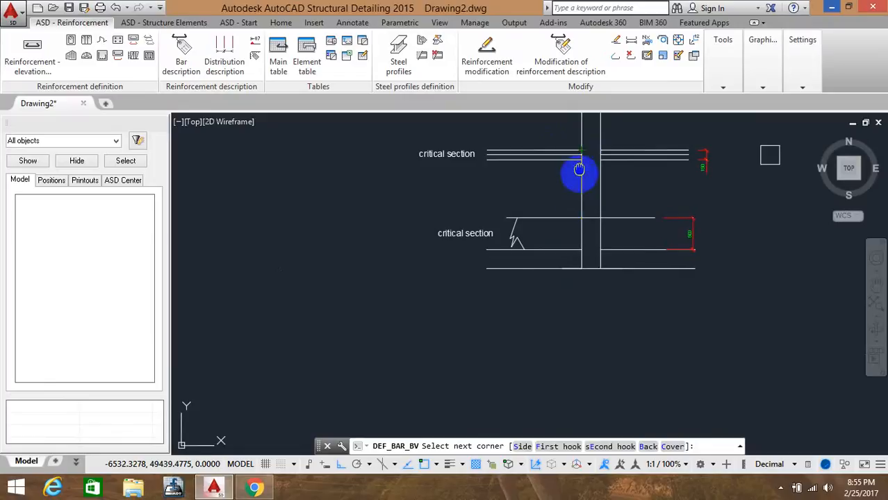
{"action": "middle_click_drag", "start_coordinate": [579, 169], "coordinate": [578, 348]}
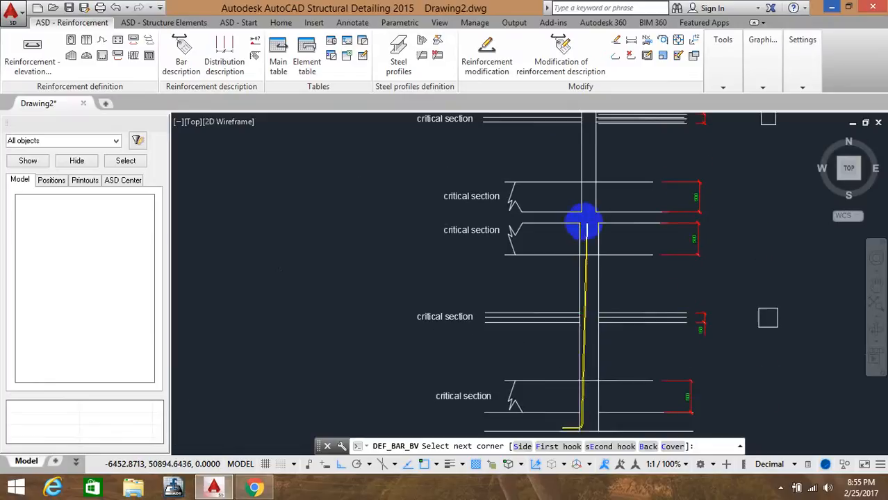
{"action": "scroll", "coordinate": [584, 221], "scroll_direction": "up", "scroll_amount": 2}
{"action": "scroll", "coordinate": [583, 224], "scroll_direction": "up", "scroll_amount": 4}
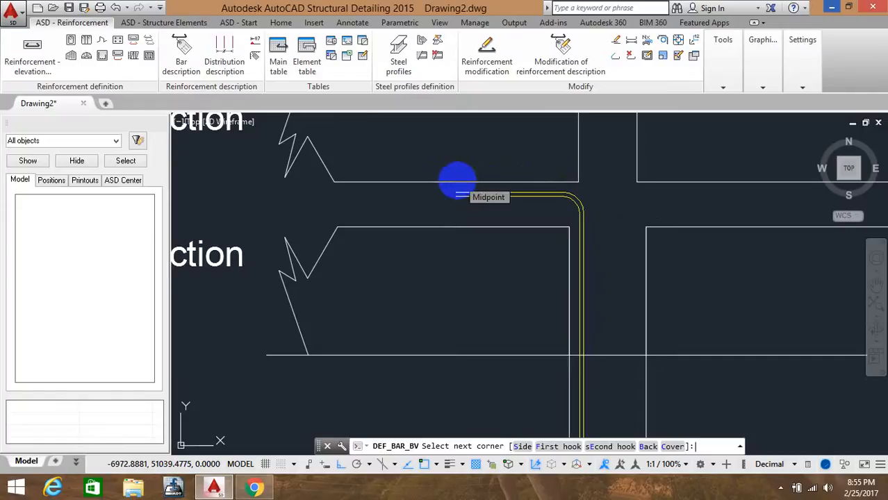
{"action": "key", "text": "Return"}
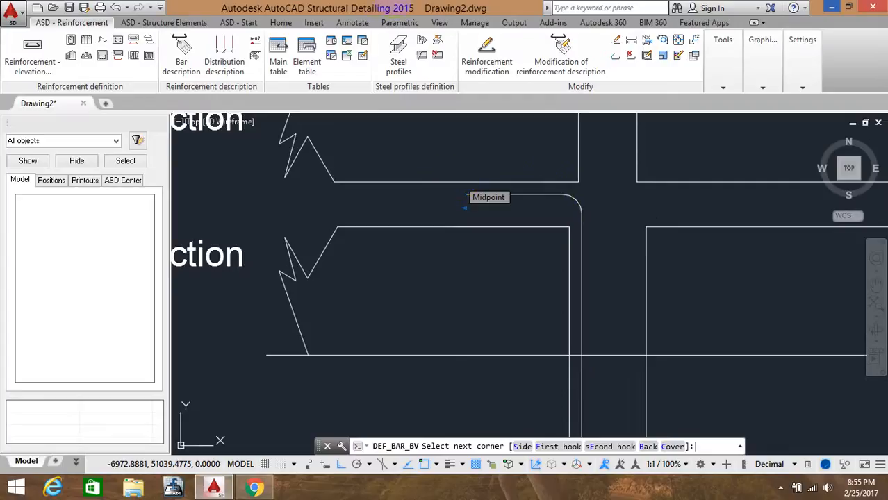
{"action": "left_click", "coordinate": [657, 202]}
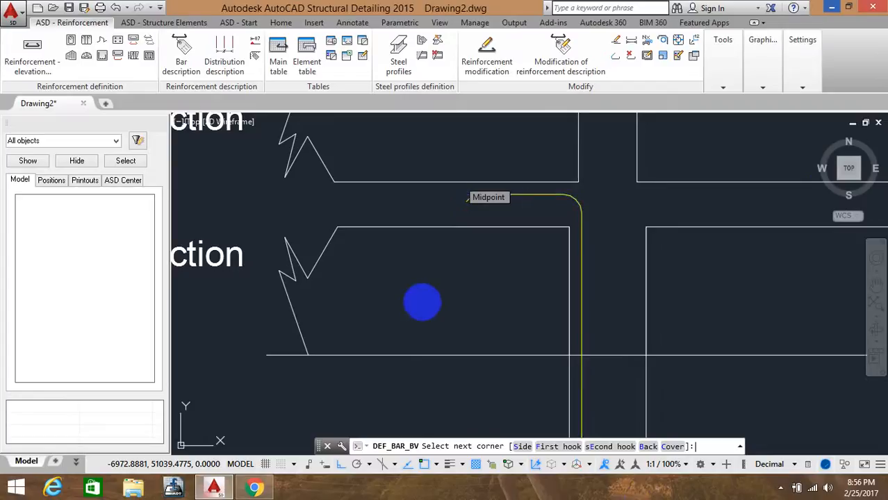
{"action": "key", "text": "Return"}
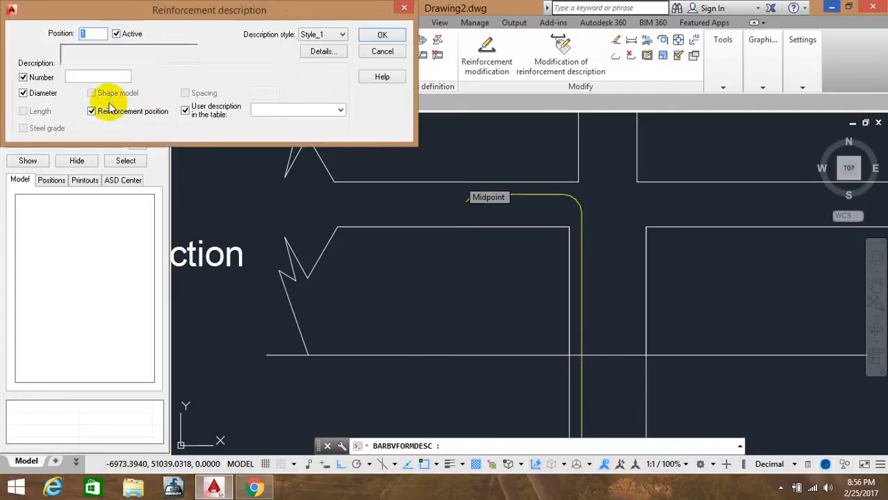
Set the bar description number to 3 and place its label to the left of the beam-slab junction
{"action": "left_click", "coordinate": [105, 76]}
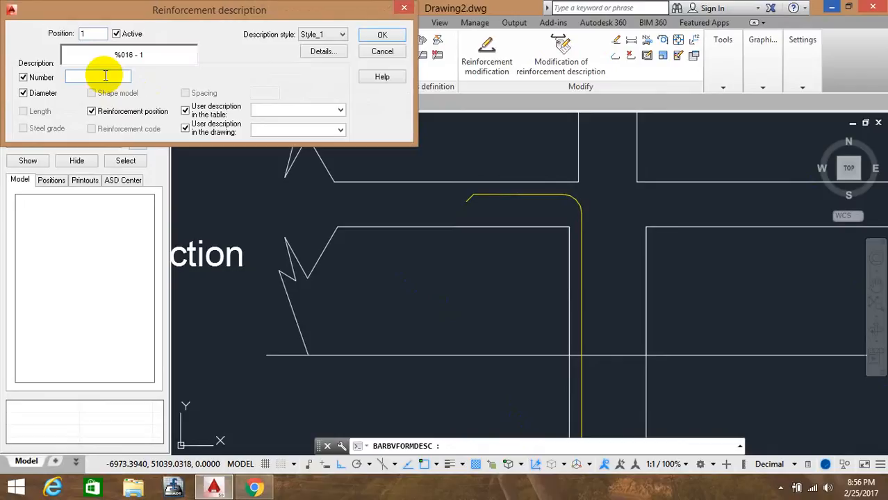
{"action": "left_click", "coordinate": [380, 36]}
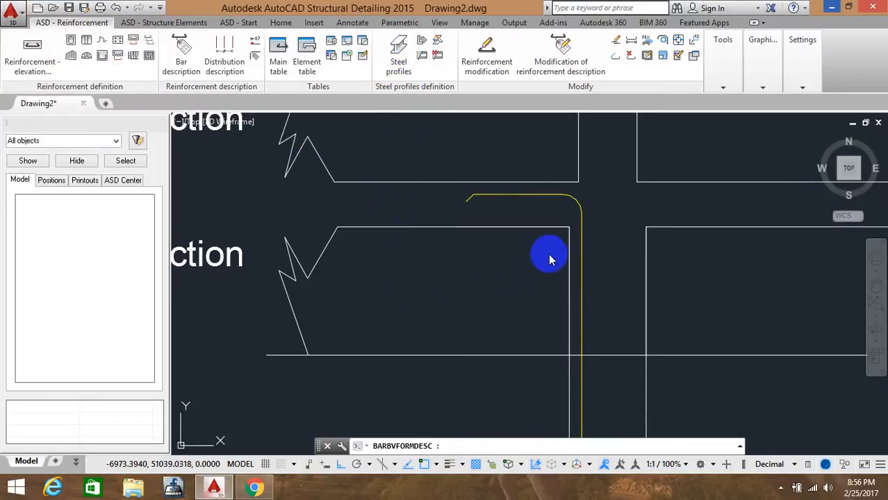
{"action": "left_click", "coordinate": [581, 305]}
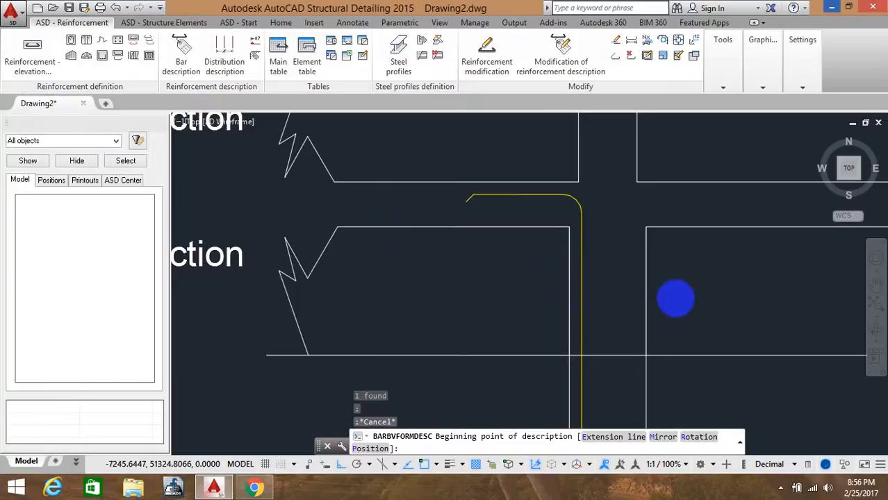
{"action": "scroll", "coordinate": [675, 299], "scroll_direction": "down", "scroll_amount": 2}
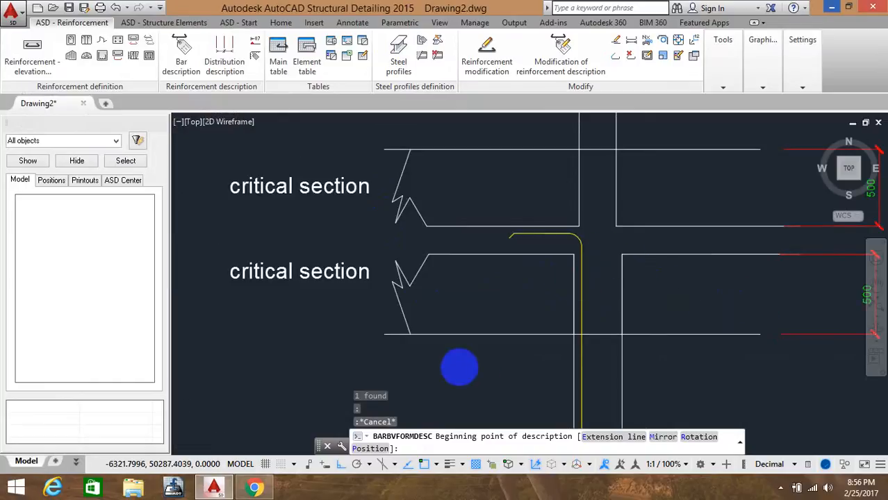
{"action": "scroll", "coordinate": [447, 370], "scroll_direction": "down", "scroll_amount": 2}
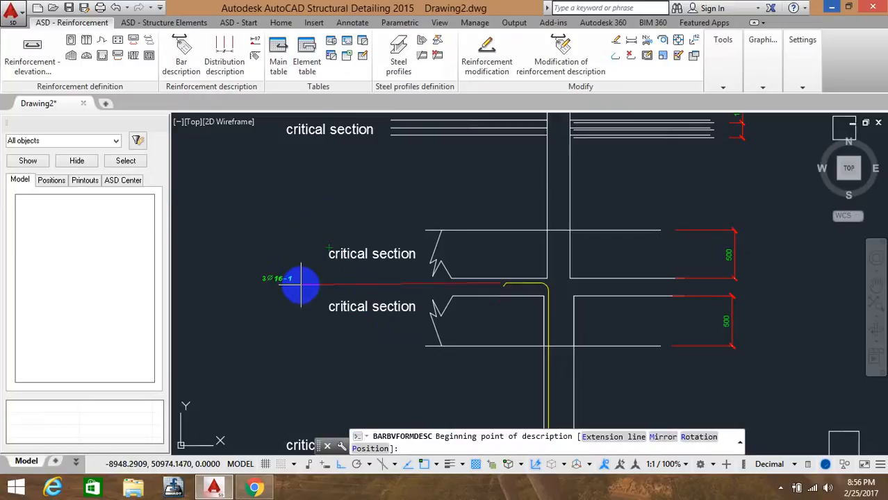
{"action": "left_click", "coordinate": [301, 281]}
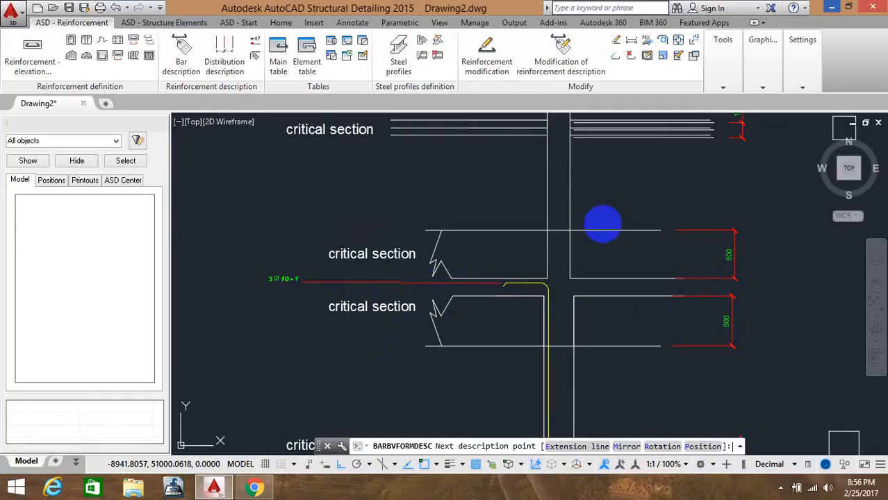
{"action": "key", "text": "Return"}
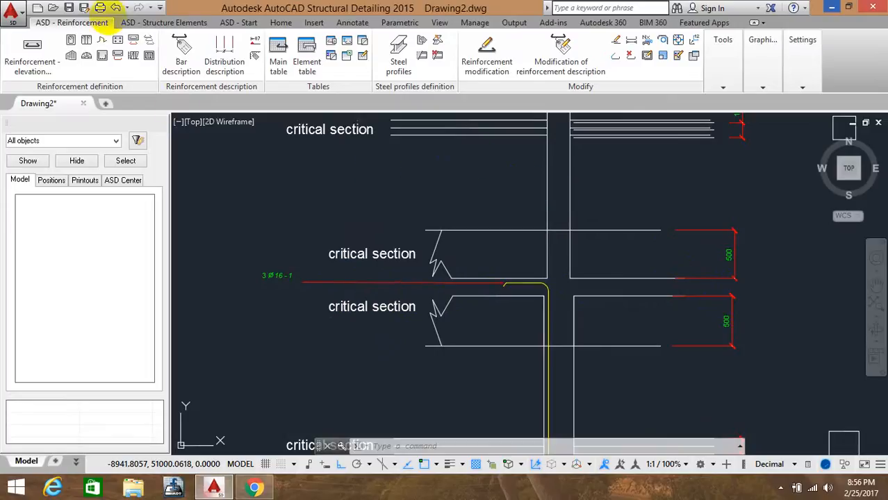
Define a matching bar by points up the right column face from the lower slab line, bending right into the beam
{"action": "left_click", "coordinate": [31, 60]}
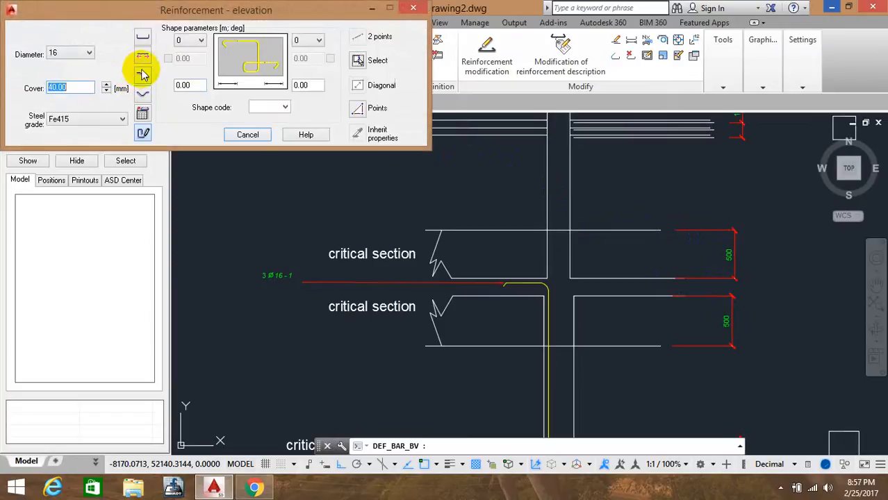
{"action": "left_click", "coordinate": [361, 111]}
{"action": "scroll", "coordinate": [515, 232], "scroll_direction": "down", "scroll_amount": 4}
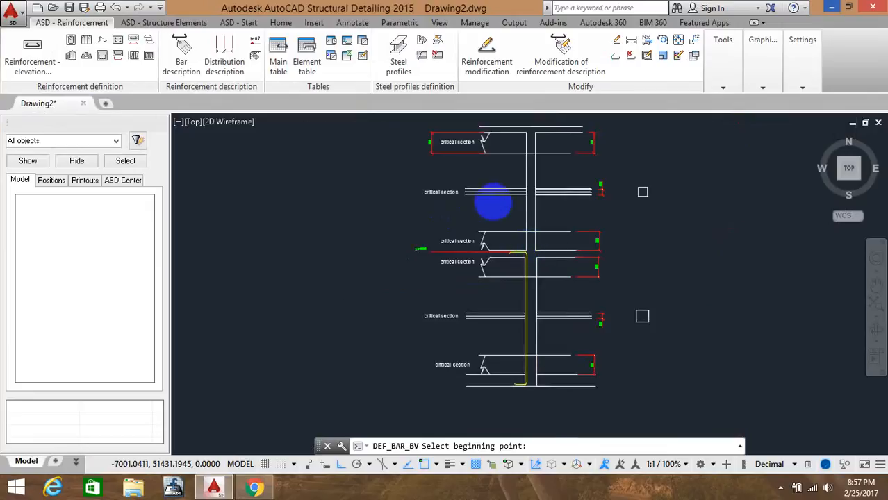
{"action": "scroll", "coordinate": [493, 201], "scroll_direction": "down", "scroll_amount": 3}
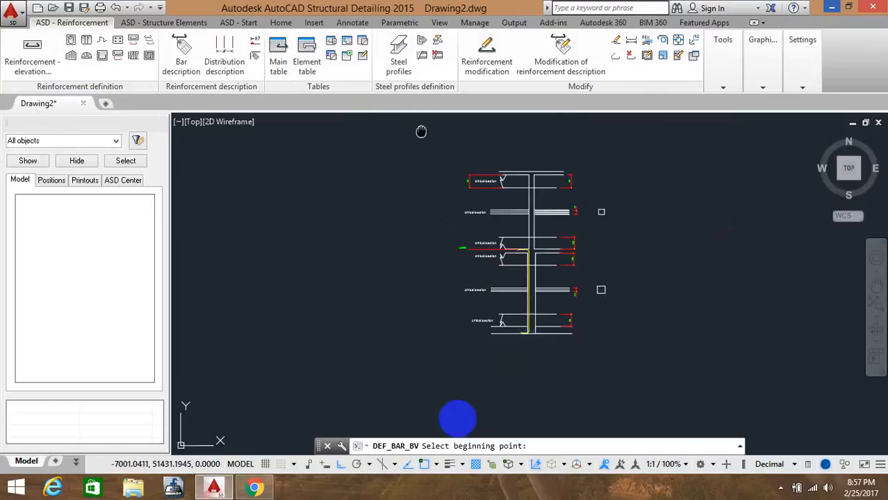
{"action": "middle_click_drag", "start_coordinate": [516, 238], "coordinate": [422, 132]}
{"action": "scroll", "coordinate": [419, 234], "scroll_direction": "up", "scroll_amount": 6}
{"action": "left_click", "coordinate": [472, 186]}
{"action": "left_click", "coordinate": [441, 188]}
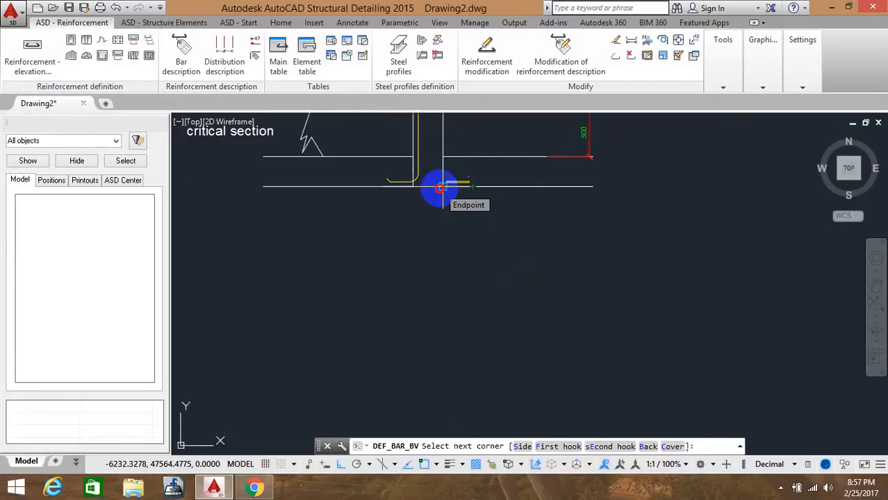
{"action": "left_click", "coordinate": [441, 188]}
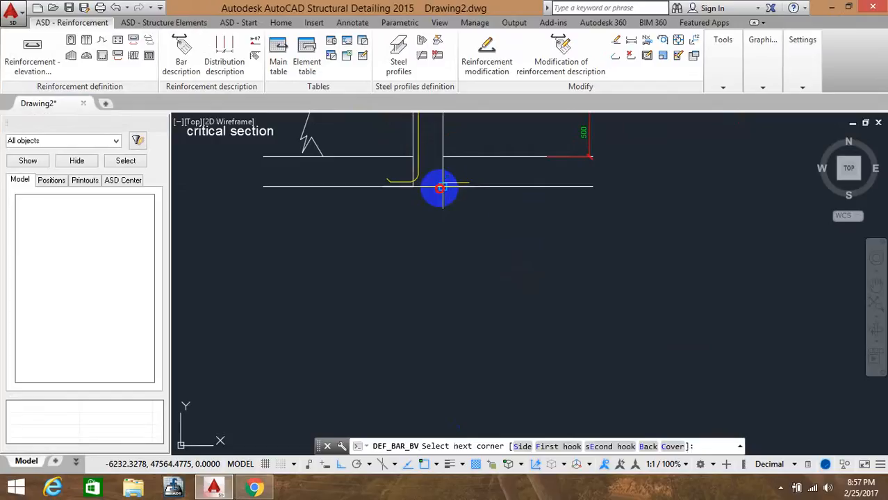
{"action": "key", "text": "Return"}
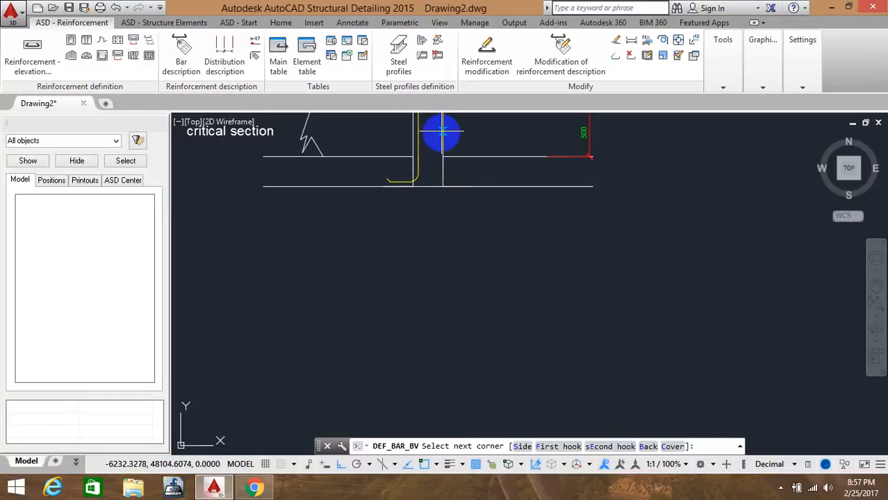
{"action": "mouse_move", "coordinate": [443, 131]}
{"action": "middle_mouse_down"}
{"action": "mouse_move", "coordinate": [426, 238]}
{"action": "mouse_move", "coordinate": [428, 372]}
{"action": "middle_mouse_up"}
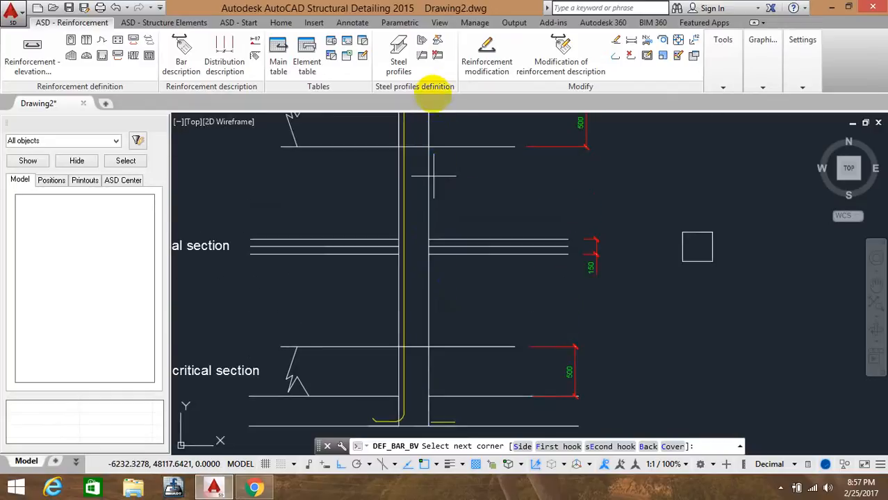
{"action": "middle_click_drag", "start_coordinate": [422, 133], "coordinate": [426, 243]}
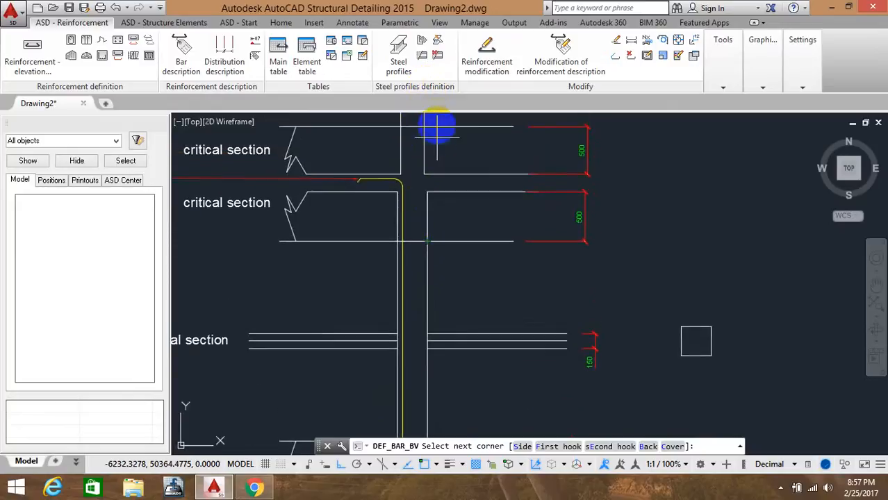
{"action": "left_click", "coordinate": [427, 193]}
{"action": "scroll", "coordinate": [426, 174], "scroll_direction": "up", "scroll_amount": 4}
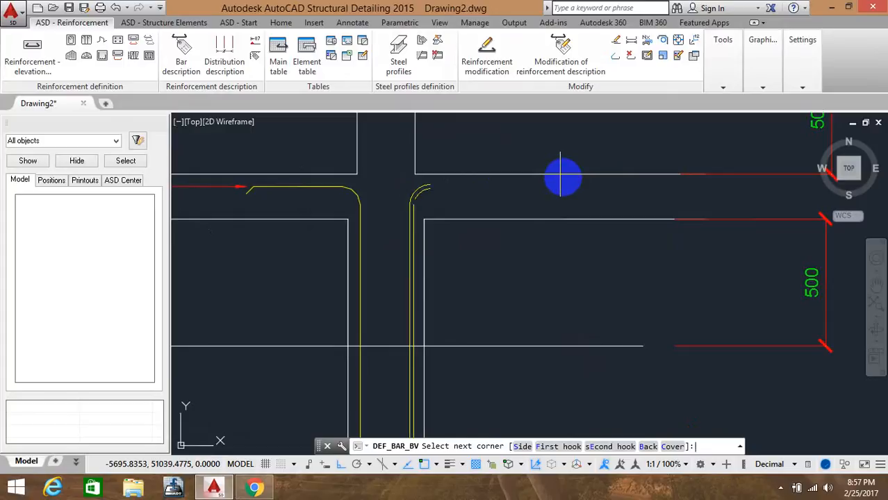
{"action": "left_click", "coordinate": [562, 178]}
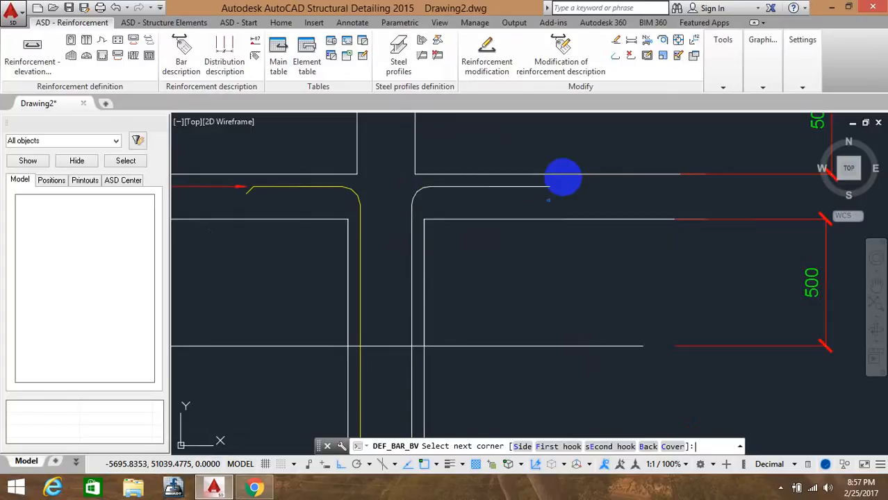
{"action": "key", "text": "Return"}
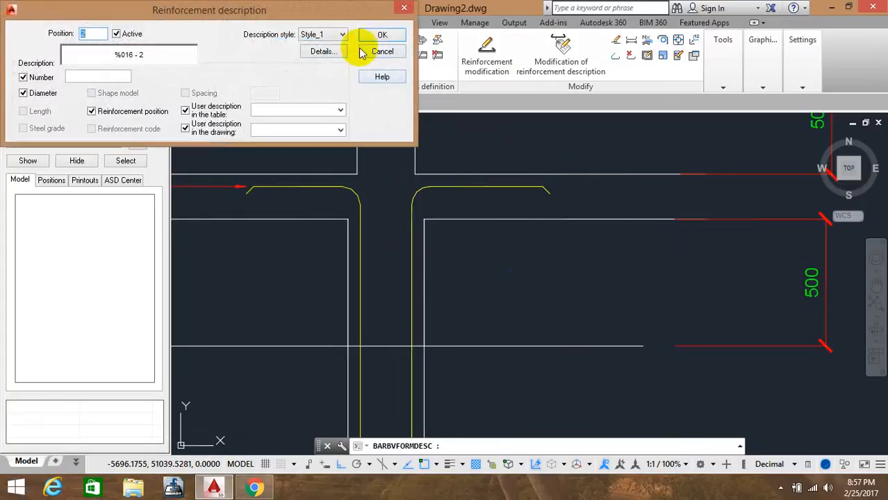
Set the second bar's description number to 3 and place its label just right of the column below the beam
{"action": "left_click", "coordinate": [115, 76]}
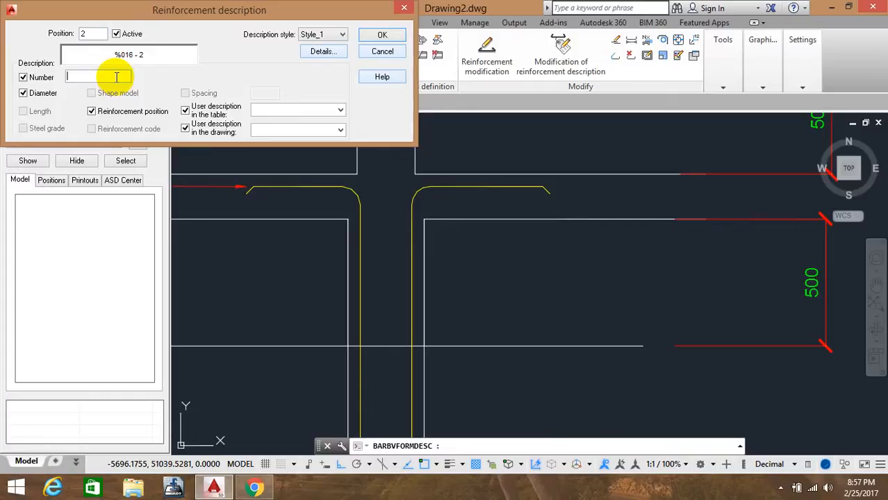
{"action": "left_click", "coordinate": [381, 35]}
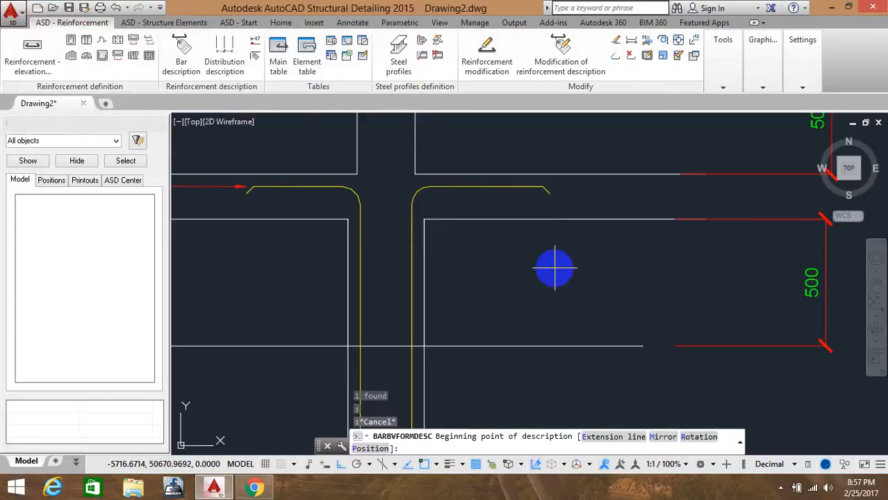
{"action": "left_click", "coordinate": [556, 267]}
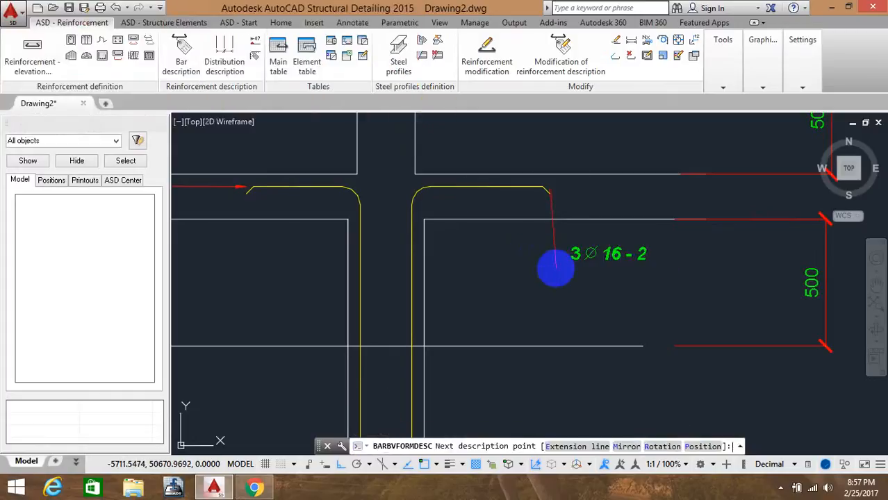
{"action": "key", "text": "Return"}
{"action": "scroll", "coordinate": [535, 268], "scroll_direction": "down", "scroll_amount": 4}
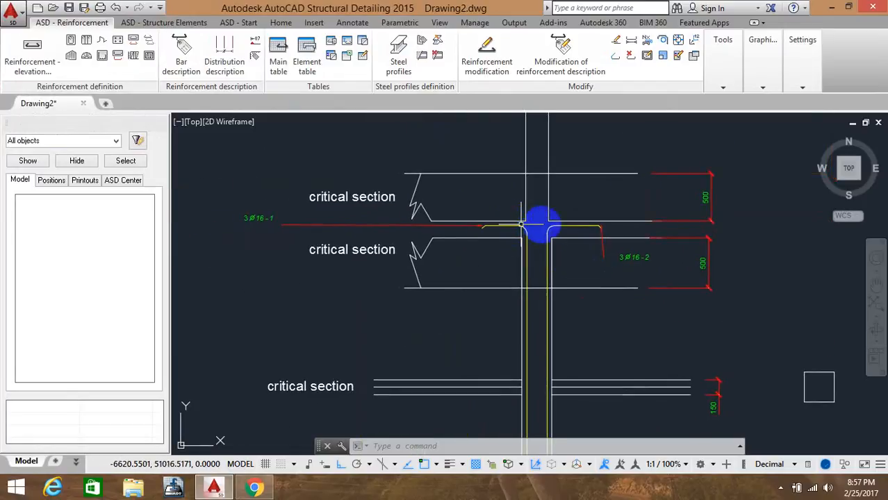
{"action": "scroll", "coordinate": [539, 220], "scroll_direction": "up", "scroll_amount": 3}
{"action": "middle_click_drag", "start_coordinate": [542, 246], "coordinate": [540, 257]}
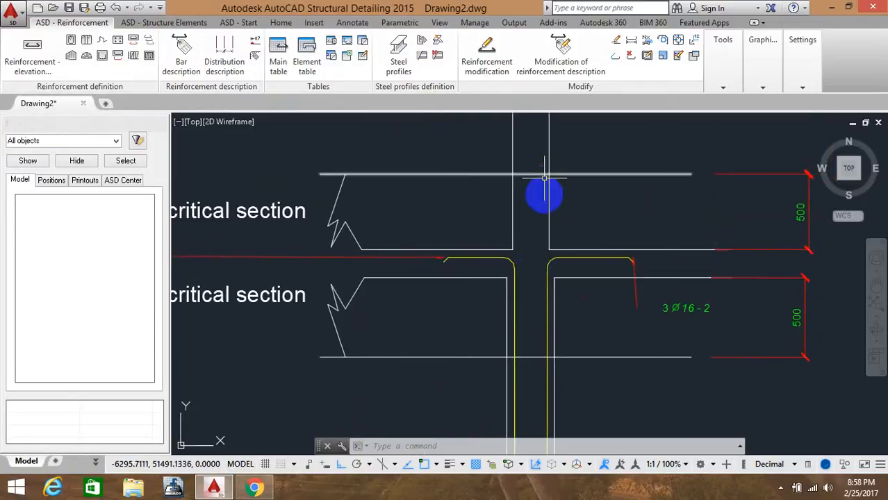
Define a 16 mm bar by points up the left column face from near the middle slab to the top beam, bending left along its top
{"action": "middle_click_drag", "start_coordinate": [546, 212], "coordinate": [535, 357]}
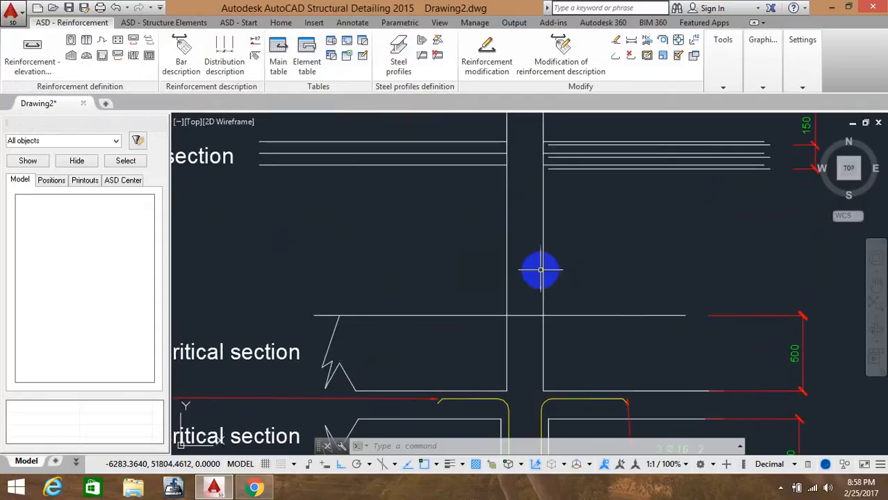
{"action": "scroll", "coordinate": [549, 254], "scroll_direction": "down", "scroll_amount": 5}
{"action": "middle_click_drag", "start_coordinate": [550, 274], "coordinate": [547, 312]}
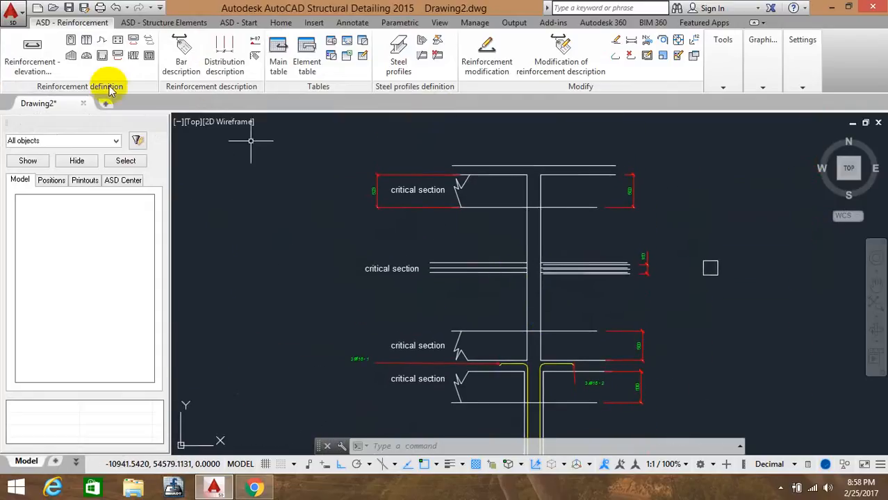
{"action": "left_click", "coordinate": [31, 67]}
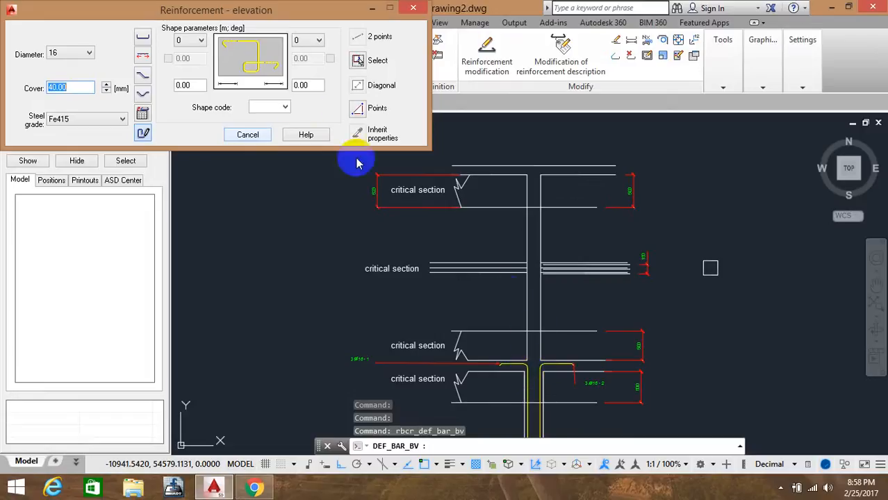
{"action": "left_click", "coordinate": [359, 110]}
{"action": "scroll", "coordinate": [525, 361], "scroll_direction": "up", "scroll_amount": 3}
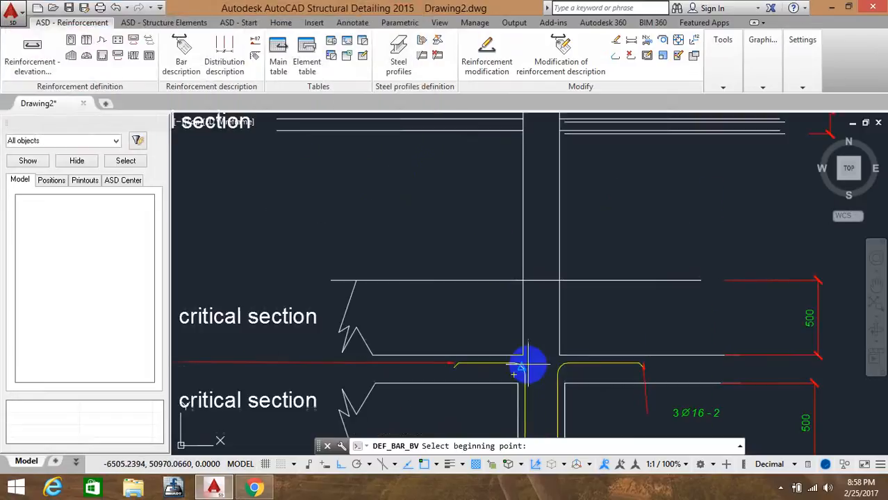
{"action": "middle_click_drag", "start_coordinate": [527, 373], "coordinate": [523, 267]}
{"action": "scroll", "coordinate": [523, 270], "scroll_direction": "up", "scroll_amount": 2}
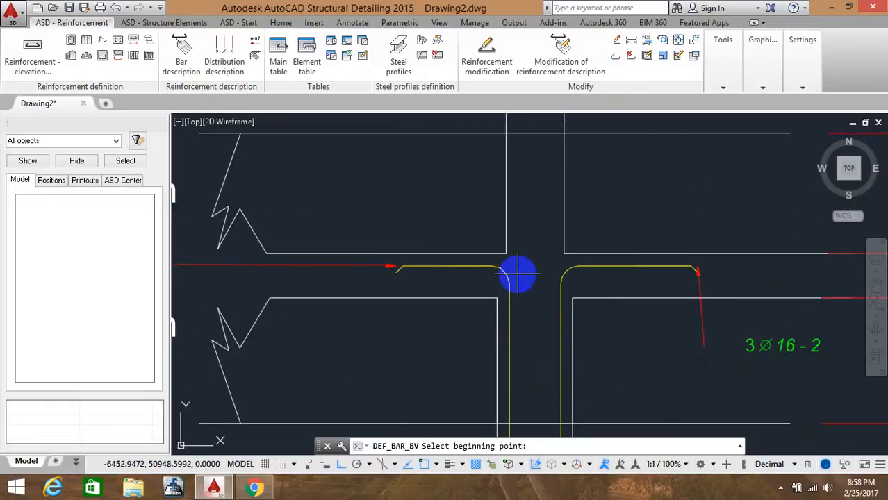
{"action": "scroll", "coordinate": [520, 268], "scroll_direction": "down", "scroll_amount": 4}
{"action": "middle_click_drag", "start_coordinate": [519, 298], "coordinate": [522, 234]}
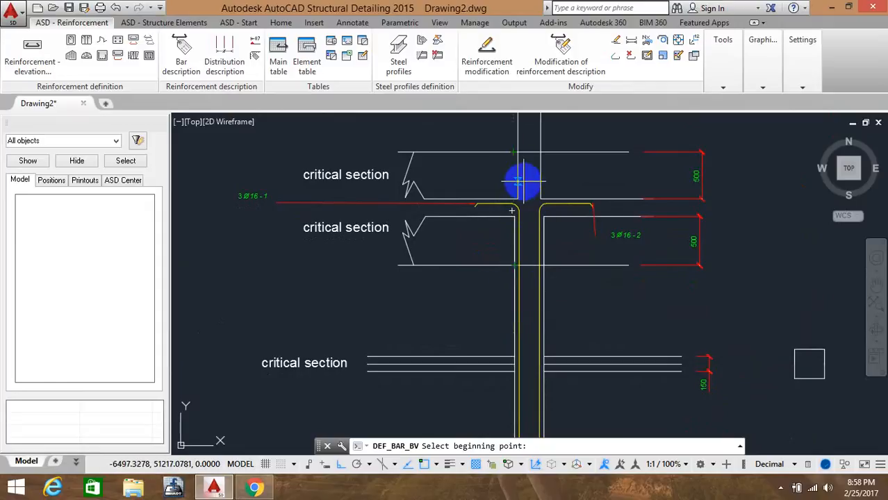
{"action": "mouse_move", "coordinate": [532, 257]}
{"action": "middle_mouse_down"}
{"action": "mouse_move", "coordinate": [519, 207]}
{"action": "mouse_move", "coordinate": [508, 211]}
{"action": "middle_mouse_up"}
{"action": "scroll", "coordinate": [505, 264], "scroll_direction": "up", "scroll_amount": 6}
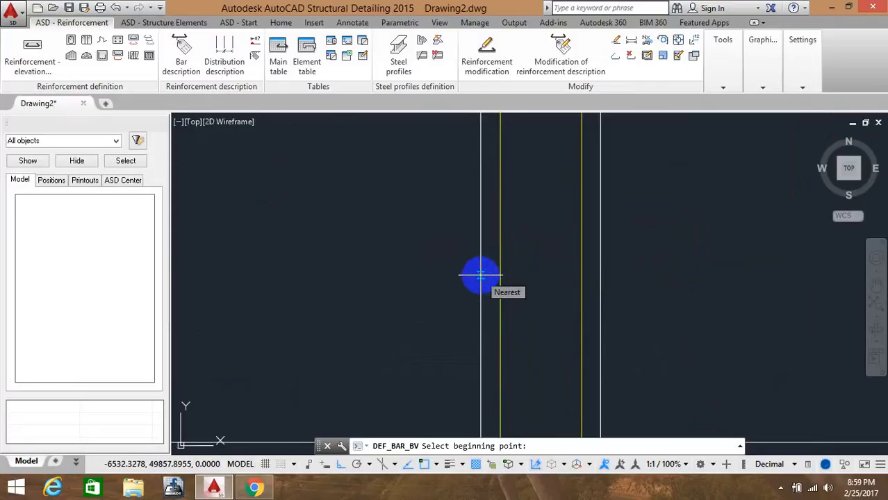
{"action": "left_click", "coordinate": [481, 276]}
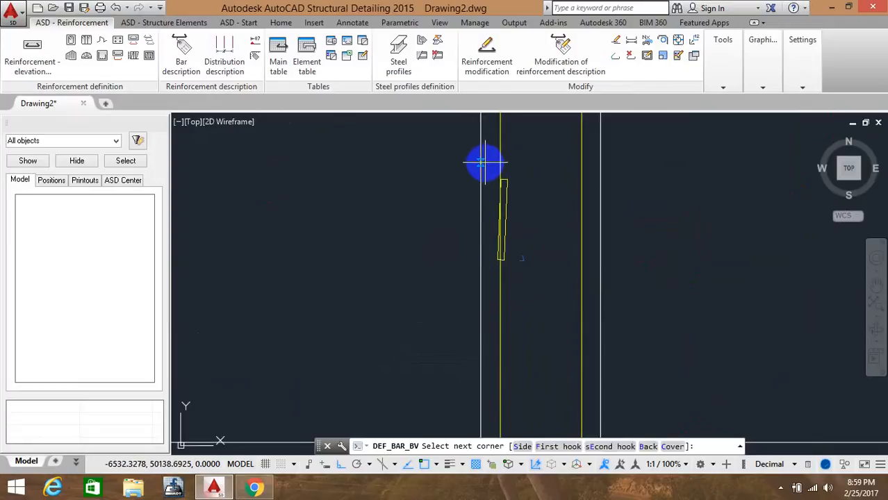
{"action": "middle_click_drag", "start_coordinate": [485, 163], "coordinate": [476, 354]}
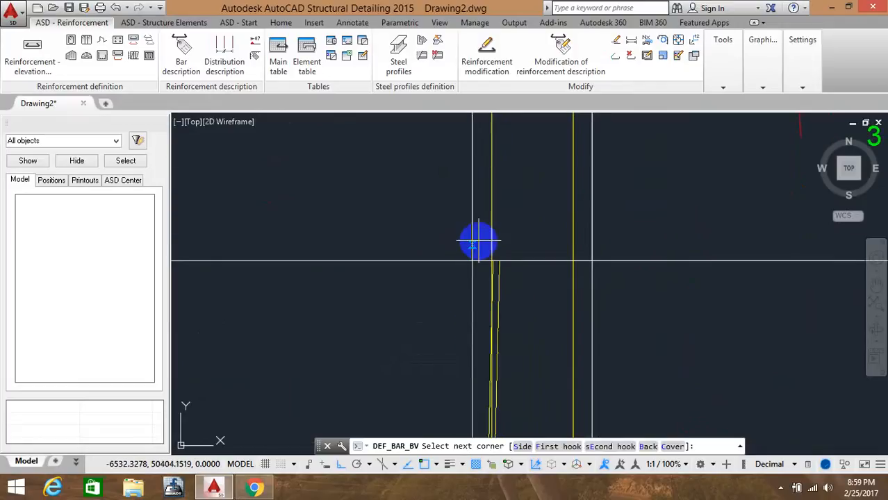
{"action": "middle_click_drag", "start_coordinate": [480, 176], "coordinate": [479, 230]}
{"action": "scroll", "coordinate": [479, 226], "scroll_direction": "down", "scroll_amount": 5}
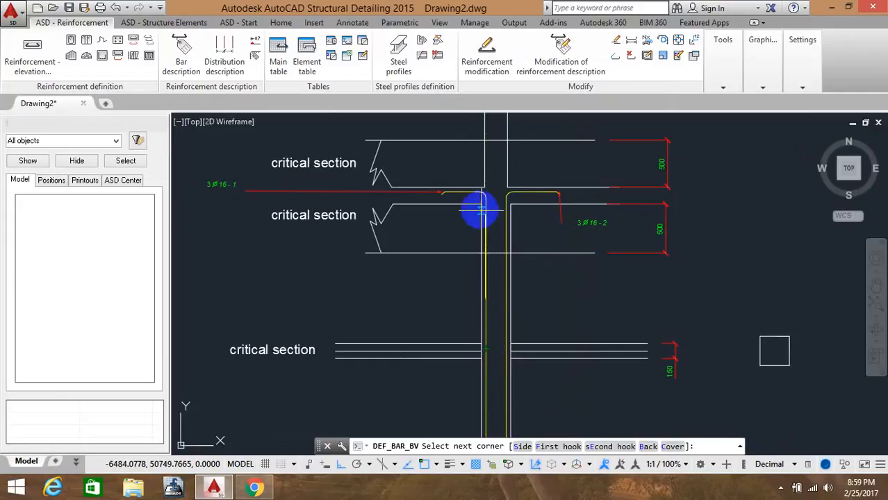
{"action": "scroll", "coordinate": [479, 209], "scroll_direction": "up", "scroll_amount": 5}
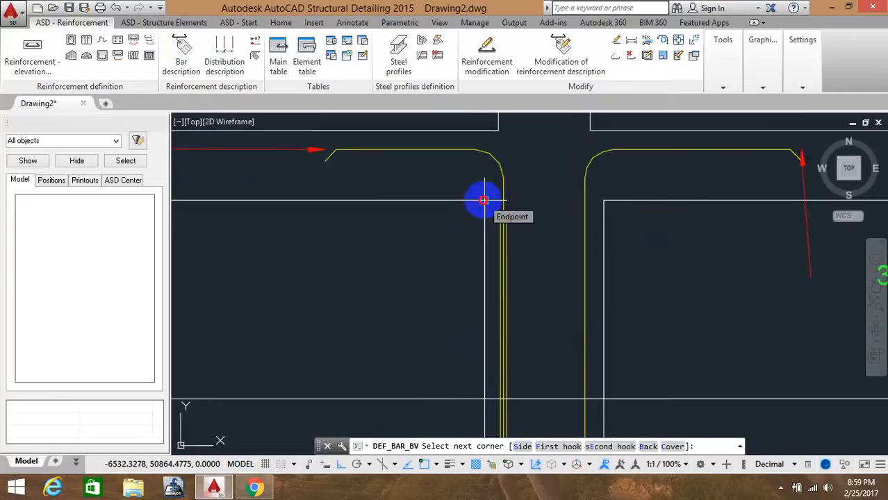
{"action": "middle_click_drag", "start_coordinate": [502, 153], "coordinate": [486, 232]}
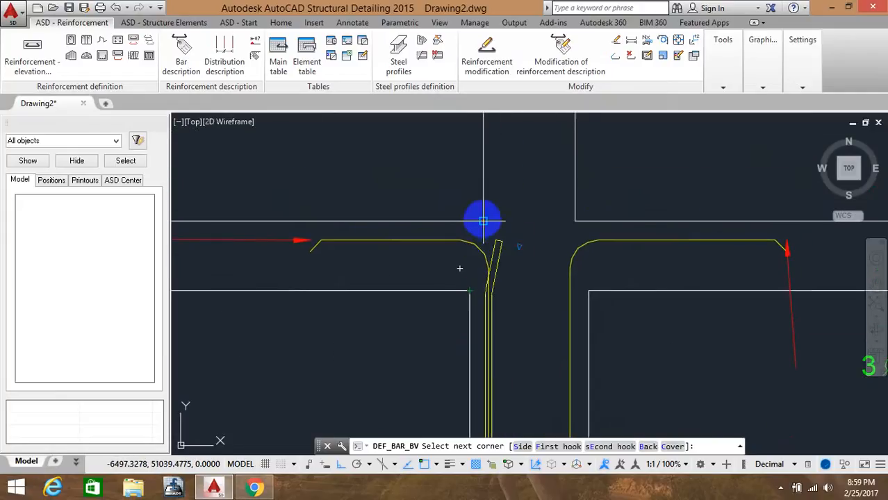
{"action": "middle_click_drag", "start_coordinate": [489, 155], "coordinate": [479, 403]}
{"action": "scroll", "coordinate": [487, 242], "scroll_direction": "down", "scroll_amount": 4}
{"action": "middle_click_drag", "start_coordinate": [486, 204], "coordinate": [480, 369]}
{"action": "mouse_move", "coordinate": [468, 195]}
{"action": "middle_mouse_down"}
{"action": "mouse_move", "coordinate": [481, 228]}
{"action": "mouse_move", "coordinate": [478, 248]}
{"action": "middle_mouse_up"}
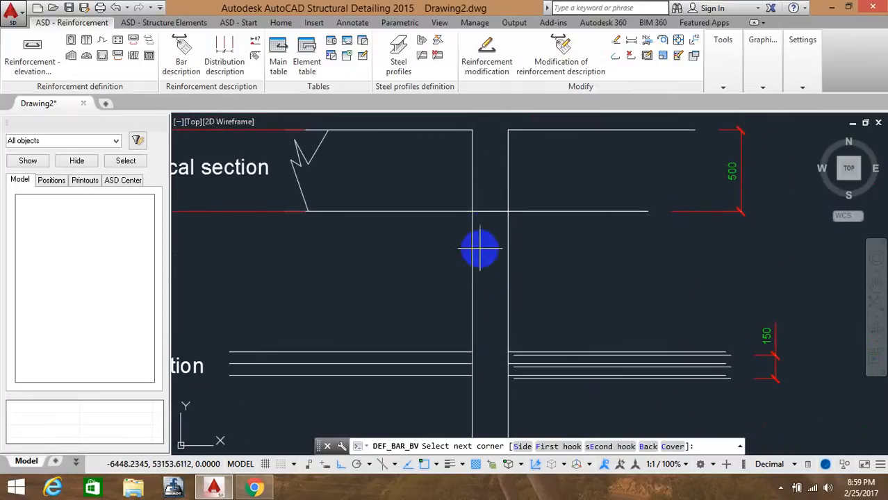
{"action": "middle_click_drag", "start_coordinate": [478, 184], "coordinate": [476, 265]}
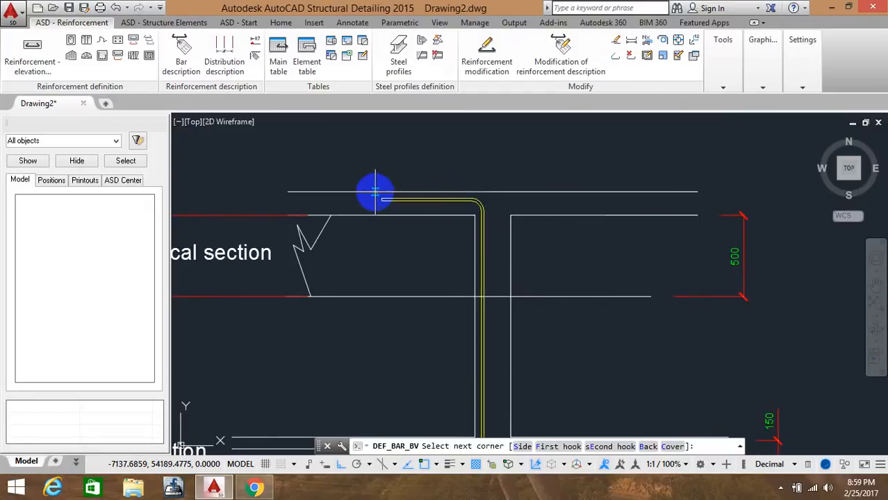
{"action": "key", "text": "Return"}
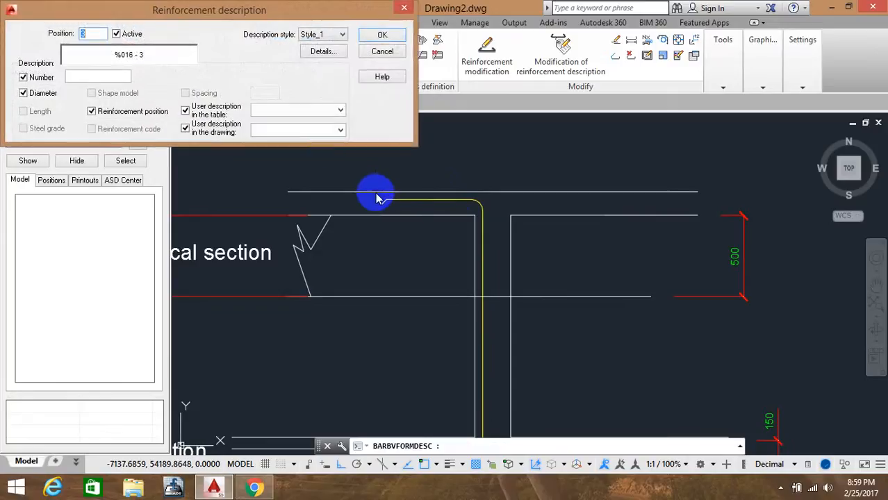
Set this bar's description number to 2 and place its label above the top beam, left of the column
{"action": "left_click", "coordinate": [83, 73]}
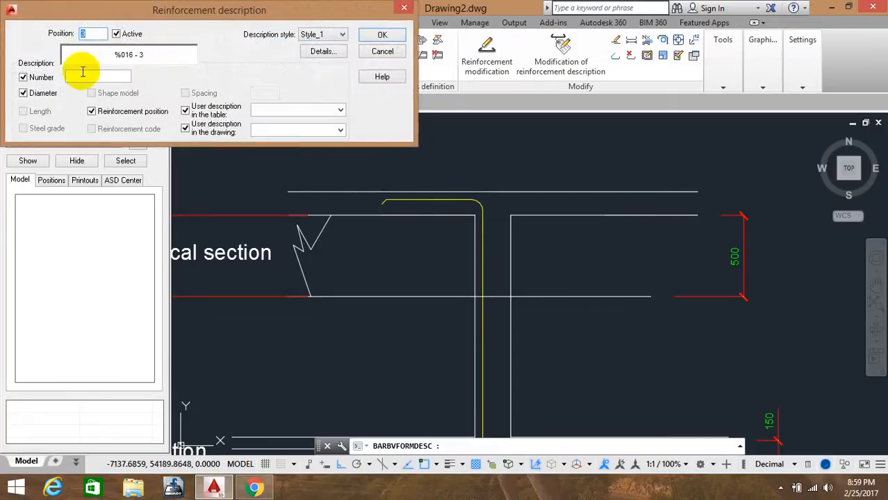
{"action": "type", "text": "2"}
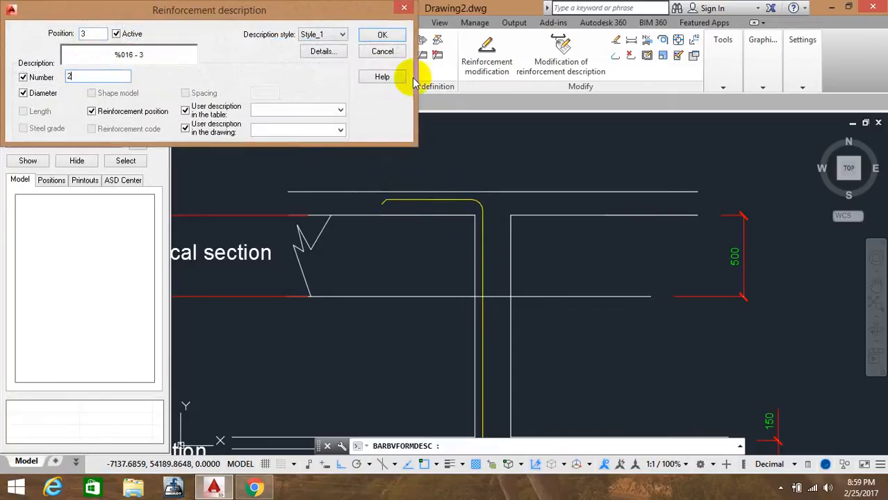
{"action": "left_click", "coordinate": [383, 34]}
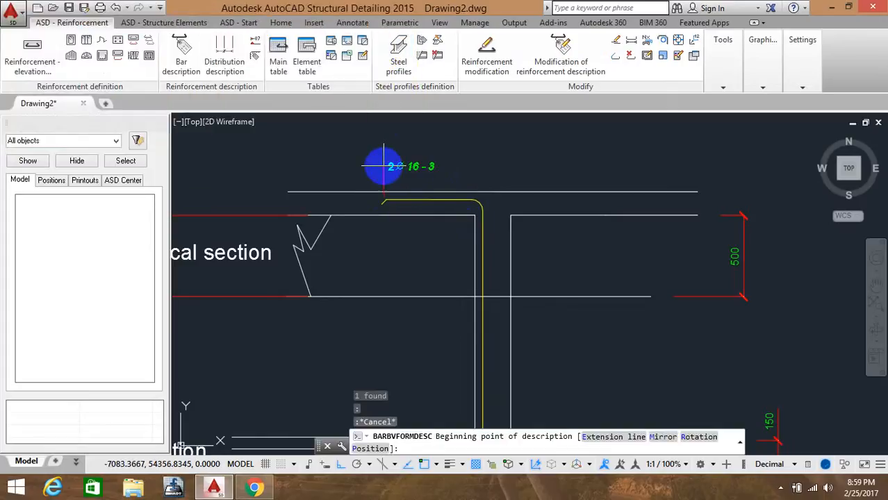
{"action": "left_click", "coordinate": [383, 165]}
{"action": "key", "text": "Return"}
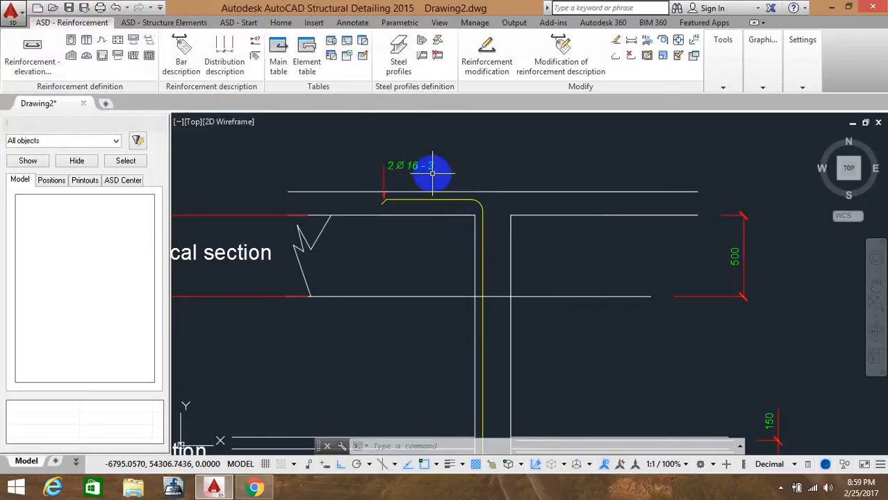
Define a matching 16 mm bar by points up the right column face from the middle slab, bending right along the top beam
{"action": "middle_click_drag", "start_coordinate": [450, 164], "coordinate": [422, 138]}
{"action": "scroll", "coordinate": [423, 137], "scroll_direction": "down", "scroll_amount": 6}
{"action": "middle_click_drag", "start_coordinate": [448, 204], "coordinate": [432, 184]}
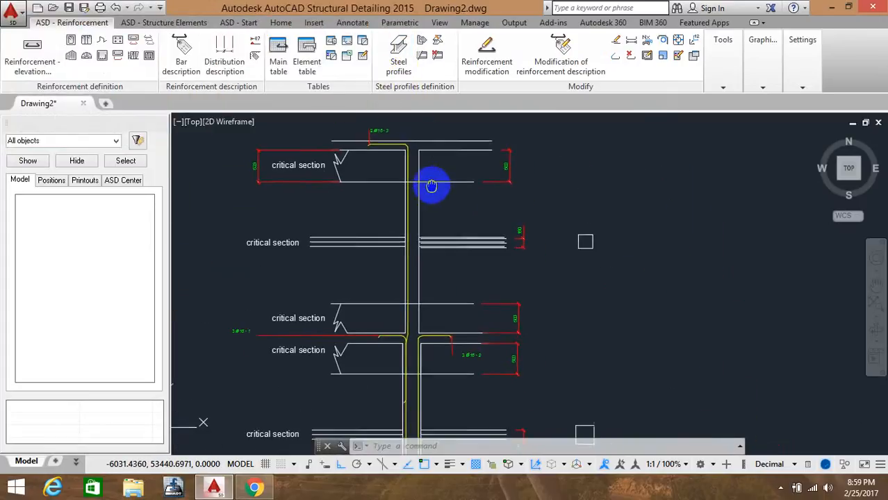
{"action": "left_click", "coordinate": [38, 60]}
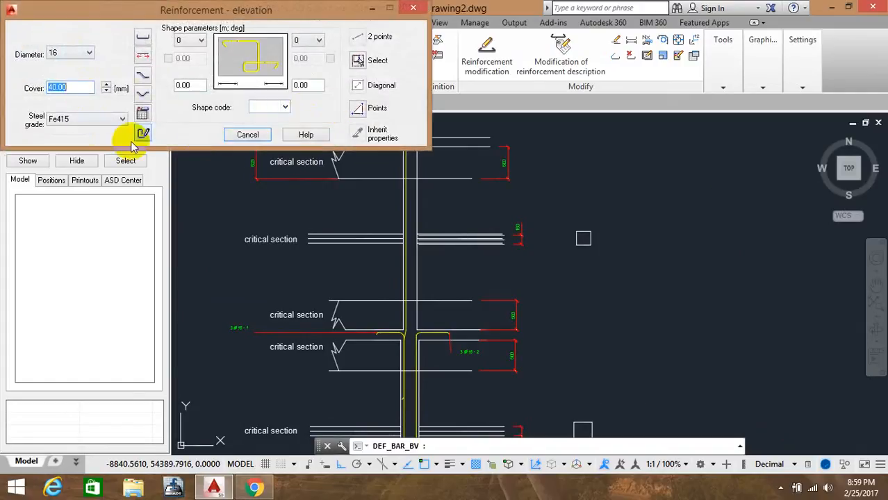
{"action": "left_click", "coordinate": [360, 112]}
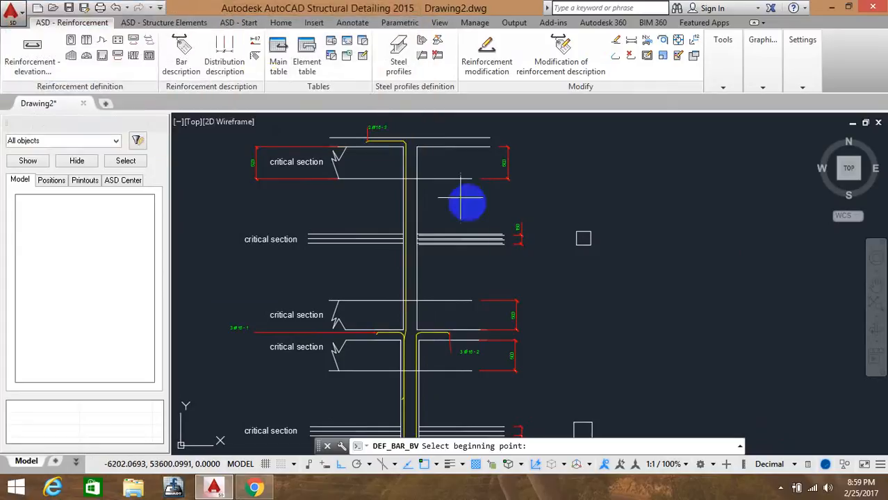
{"action": "middle_click_drag", "start_coordinate": [587, 272], "coordinate": [591, 185]}
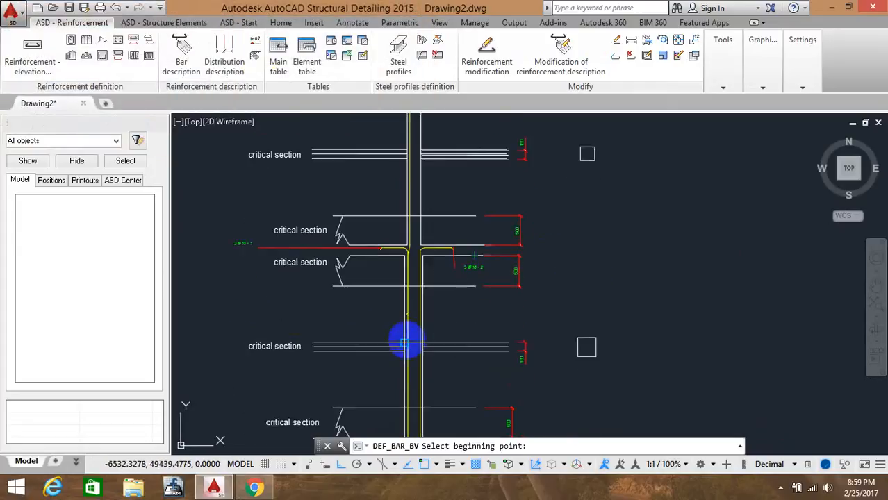
{"action": "scroll", "coordinate": [410, 326], "scroll_direction": "up", "scroll_amount": 5}
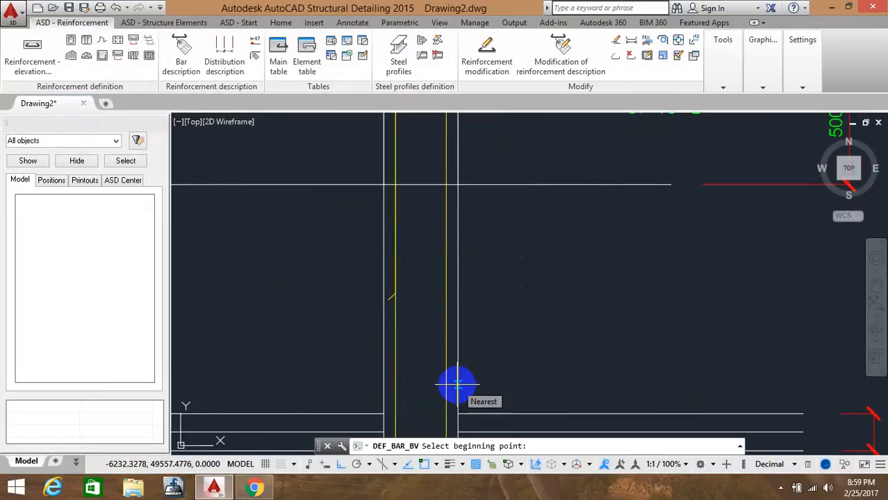
{"action": "left_click", "coordinate": [457, 384]}
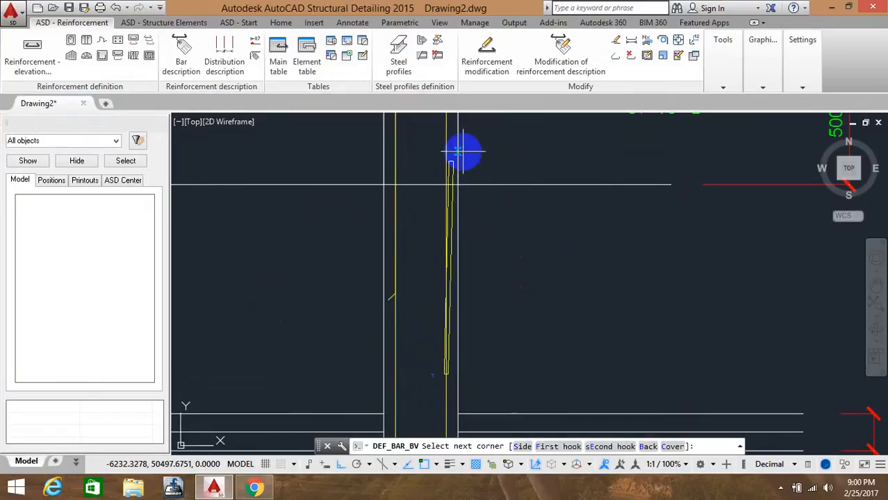
{"action": "middle_click_drag", "start_coordinate": [463, 152], "coordinate": [446, 321]}
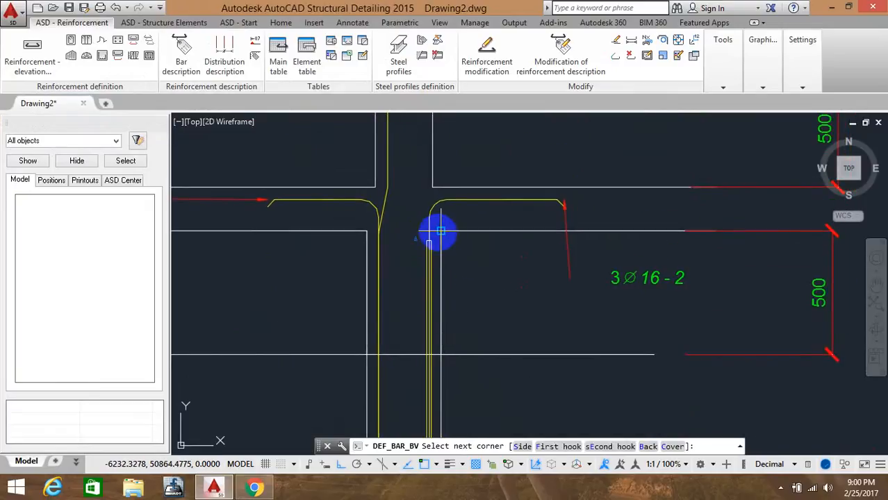
{"action": "left_click", "coordinate": [440, 232]}
{"action": "left_click", "coordinate": [431, 193]}
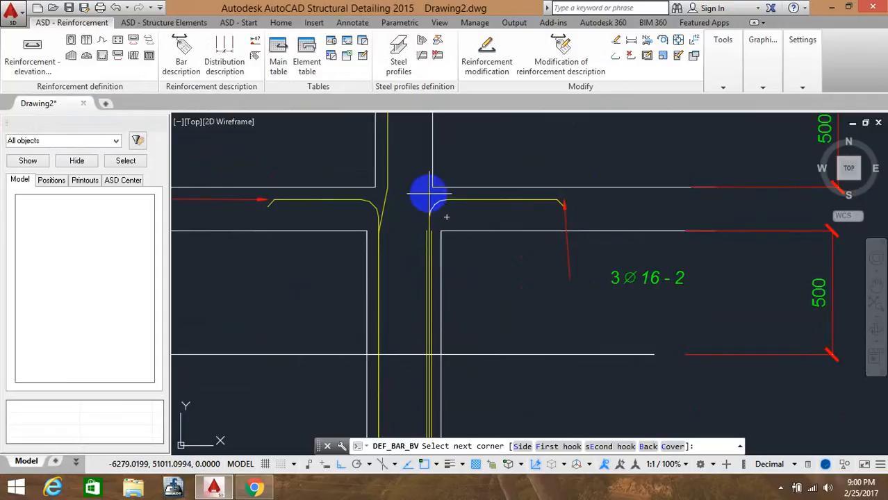
{"action": "middle_click_drag", "start_coordinate": [428, 143], "coordinate": [402, 403]}
{"action": "middle_click_drag", "start_coordinate": [413, 191], "coordinate": [395, 411]}
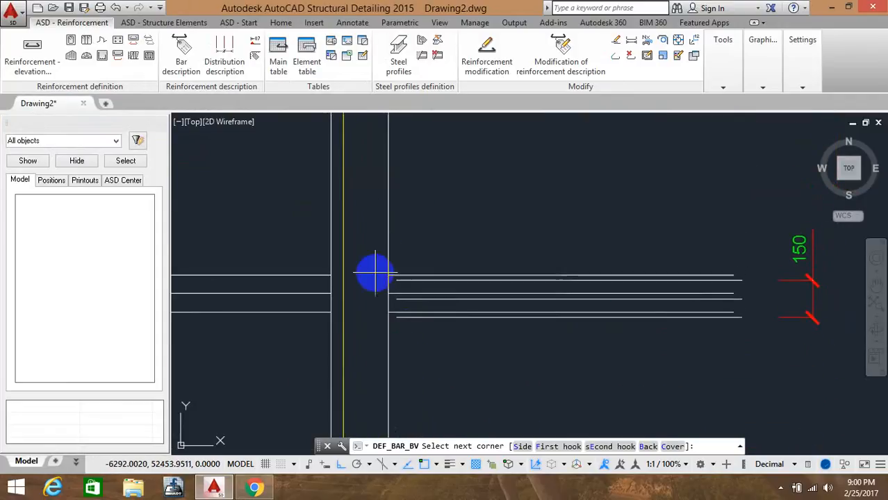
{"action": "middle_click_drag", "start_coordinate": [401, 199], "coordinate": [383, 395]}
{"action": "middle_click_drag", "start_coordinate": [370, 221], "coordinate": [370, 324]}
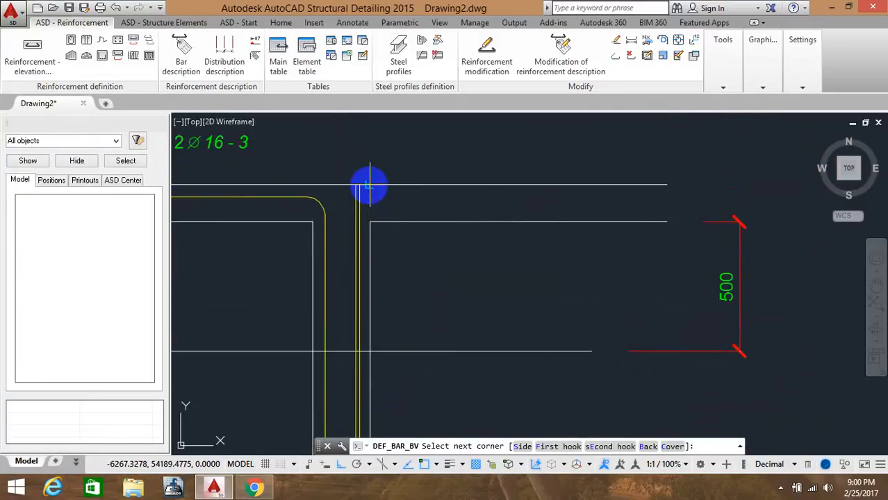
{"action": "key", "text": "Return"}
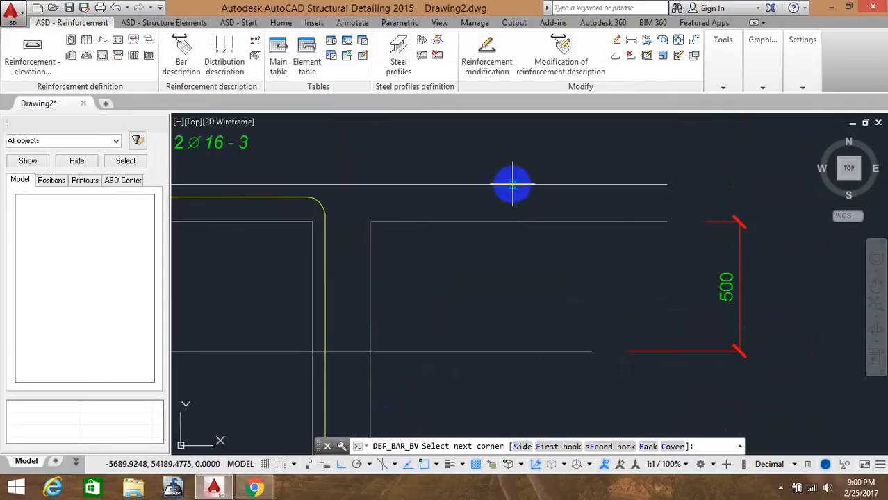
{"action": "right_click", "coordinate": [512, 185]}
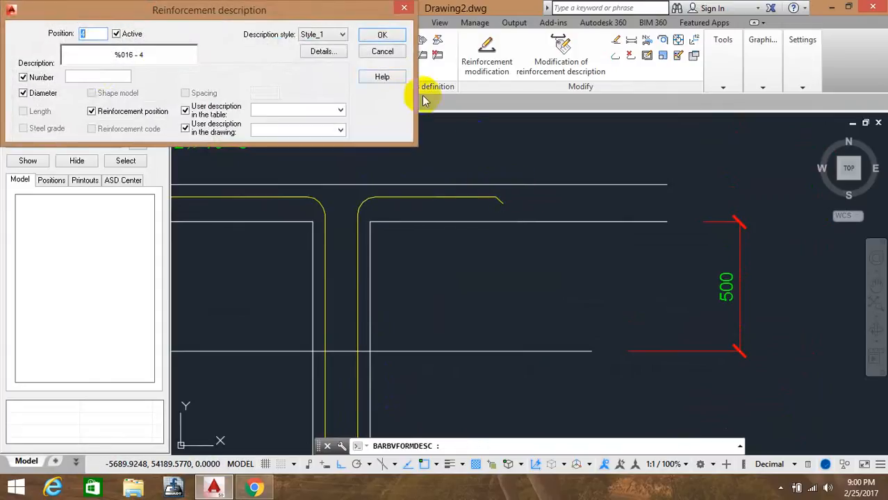
Set the second bar's description number to 2 and place its label above the top beam, right of the column
{"action": "left_click", "coordinate": [101, 76]}
{"action": "type", "text": "2"}
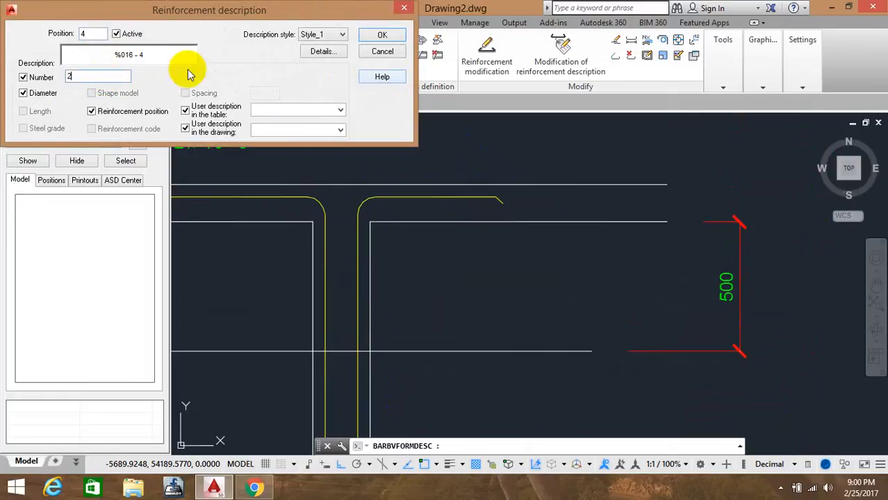
{"action": "left_click", "coordinate": [381, 35]}
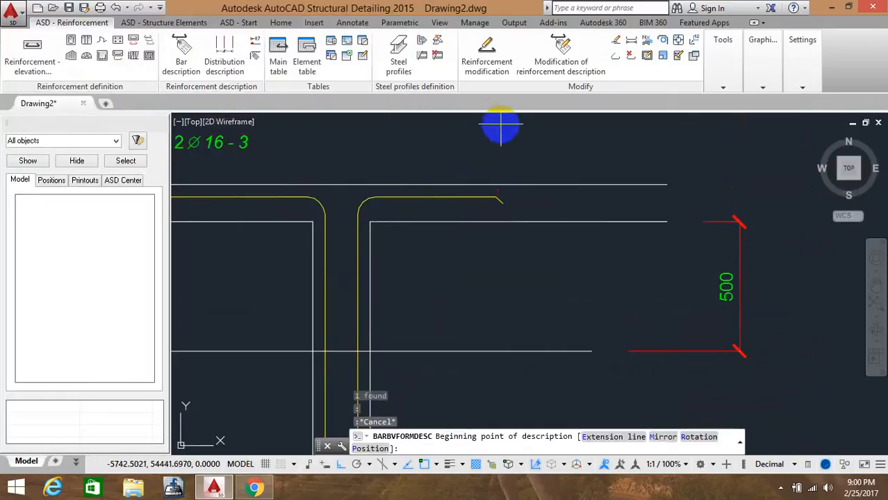
{"action": "left_click", "coordinate": [536, 149]}
{"action": "right_click", "coordinate": [536, 150]}
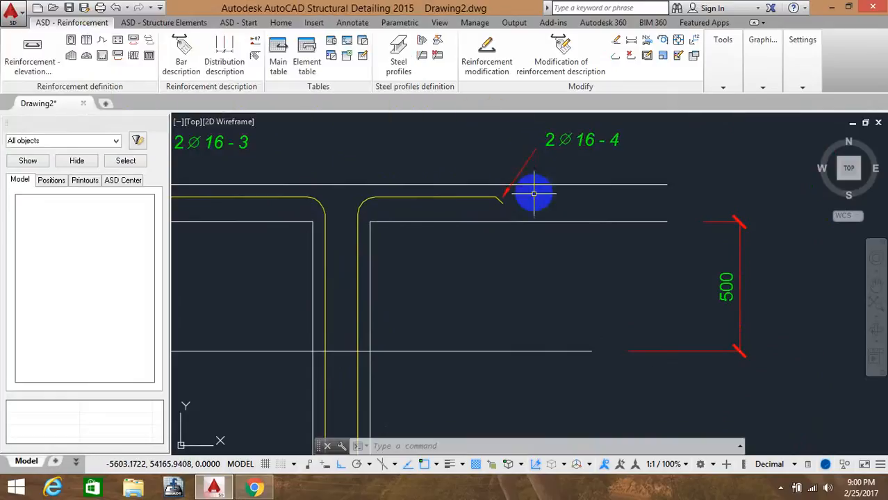
{"action": "scroll", "coordinate": [520, 226], "scroll_direction": "down", "scroll_amount": 6}
{"action": "middle_click_drag", "start_coordinate": [506, 256], "coordinate": [515, 221]}
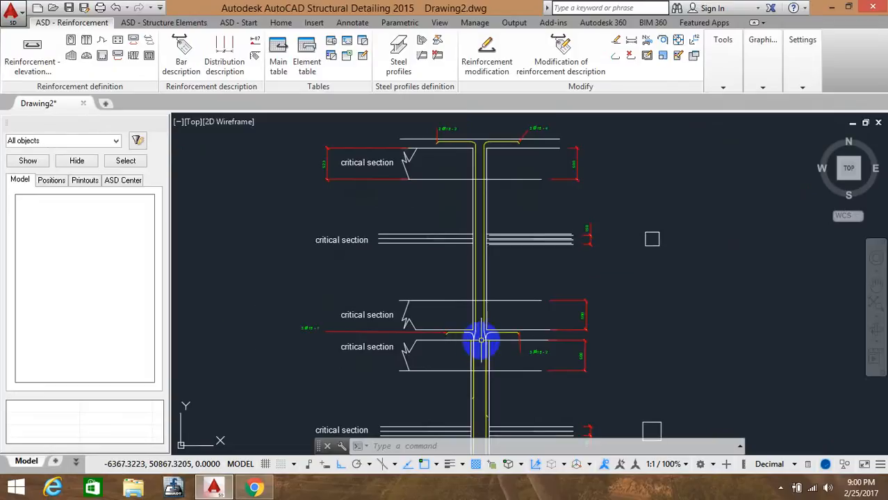
Dimension the lap length where the column bars overlap below the middle slab
{"action": "scroll", "coordinate": [488, 328], "scroll_direction": "up", "scroll_amount": 6}
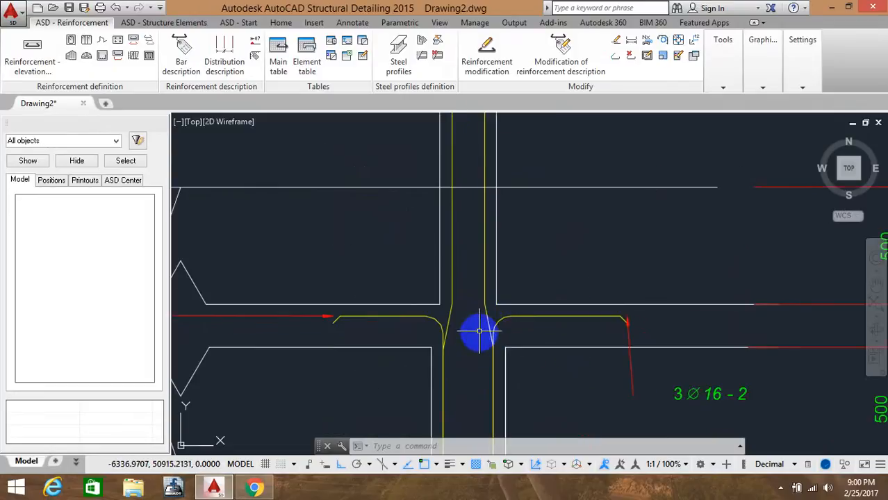
{"action": "scroll", "coordinate": [478, 332], "scroll_direction": "down", "scroll_amount": 4}
{"action": "middle_click_drag", "start_coordinate": [471, 334], "coordinate": [465, 155]}
{"action": "scroll", "coordinate": [476, 338], "scroll_direction": "up", "scroll_amount": 7}
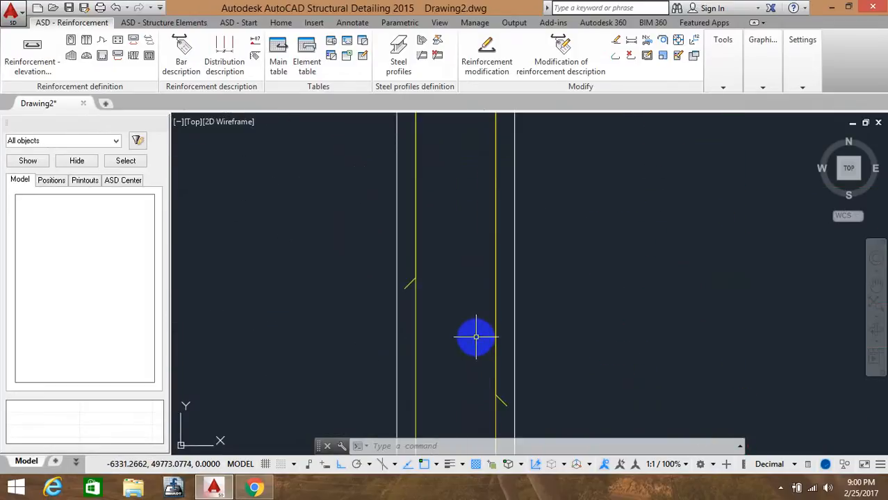
{"action": "key", "text": "Escape"}
{"action": "key", "text": "Escape"}
{"action": "type", "text": "d"}
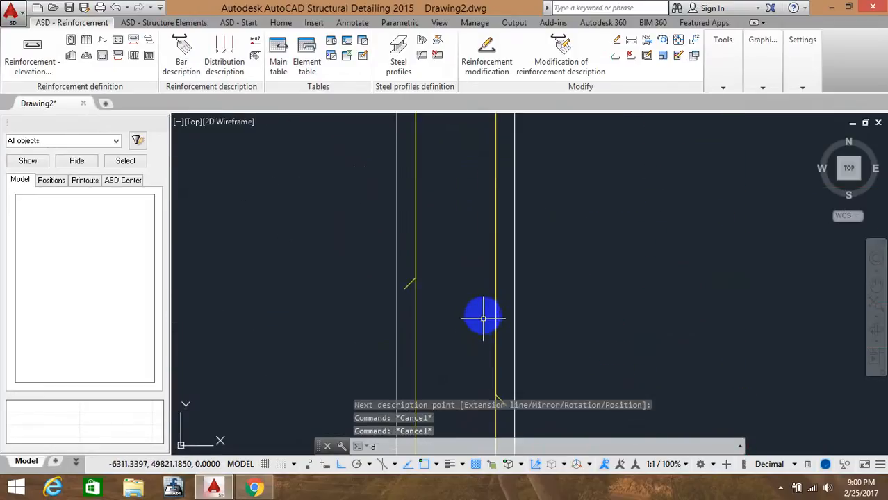
{"action": "type", "text": "li"}
{"action": "key", "text": "Return"}
{"action": "left_click", "coordinate": [415, 279]}
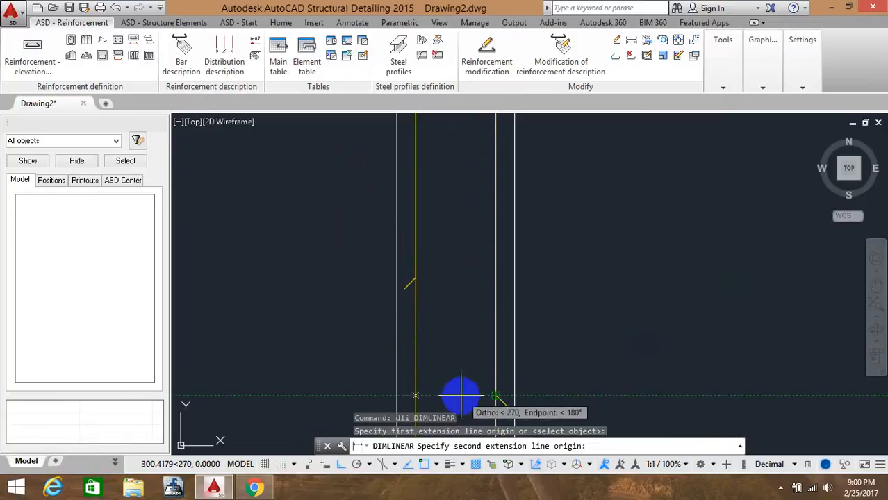
{"action": "left_click", "coordinate": [414, 396]}
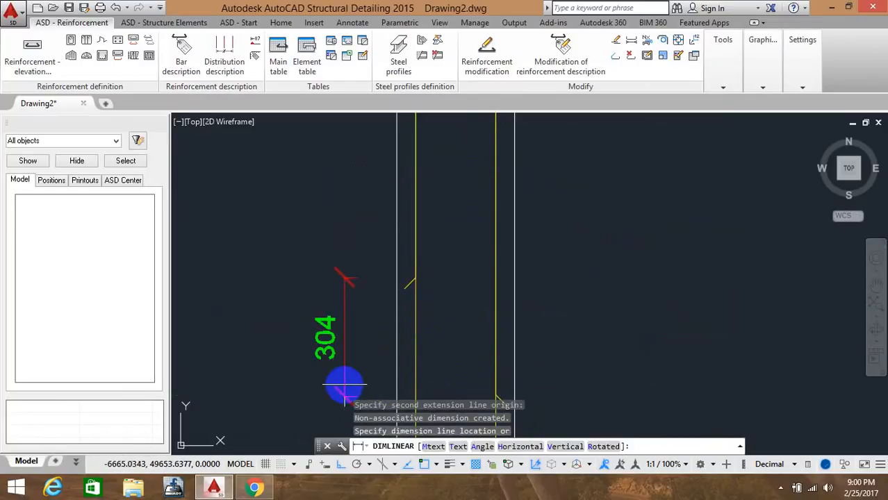
{"action": "left_click", "coordinate": [345, 384]}
{"action": "scroll", "coordinate": [417, 284], "scroll_direction": "down", "scroll_amount": 5}
{"action": "key", "text": "Escape"}
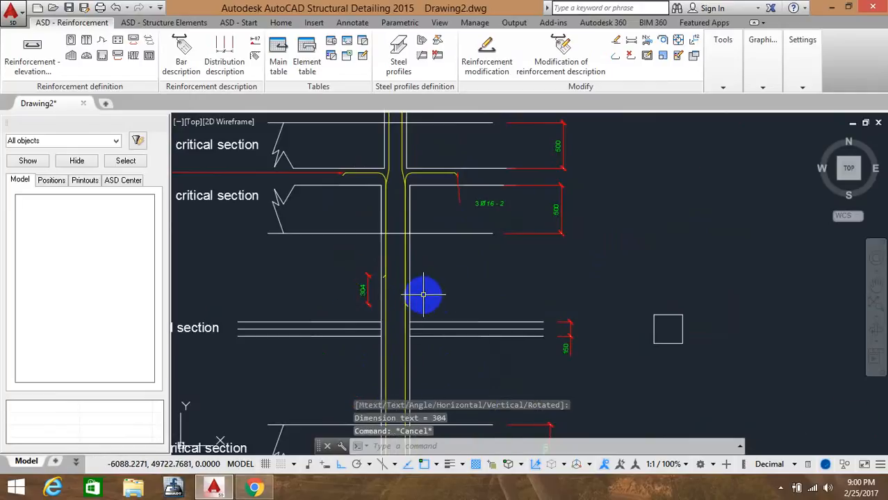
Open the cross-section reinforcement tool and set diameter 8, steel grade Fe415 and cover 40 mm
{"action": "scroll", "coordinate": [383, 280], "scroll_direction": "up", "scroll_amount": 3}
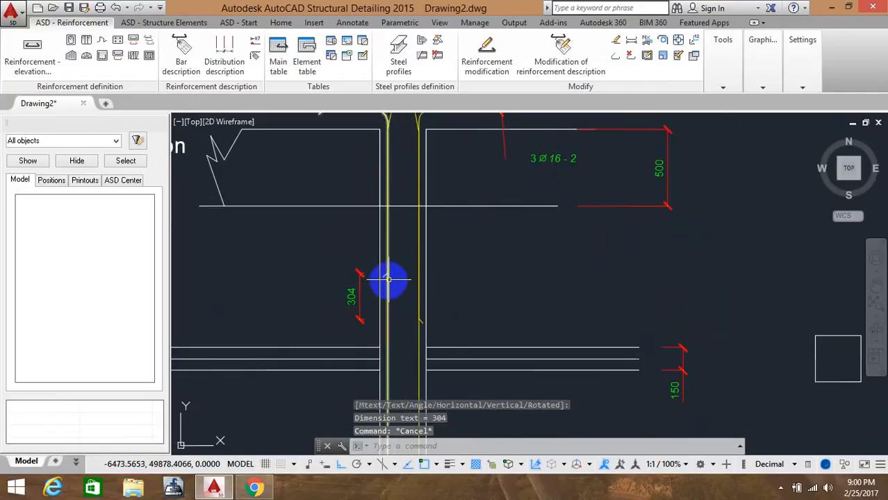
{"action": "scroll", "coordinate": [391, 257], "scroll_direction": "down", "scroll_amount": 2}
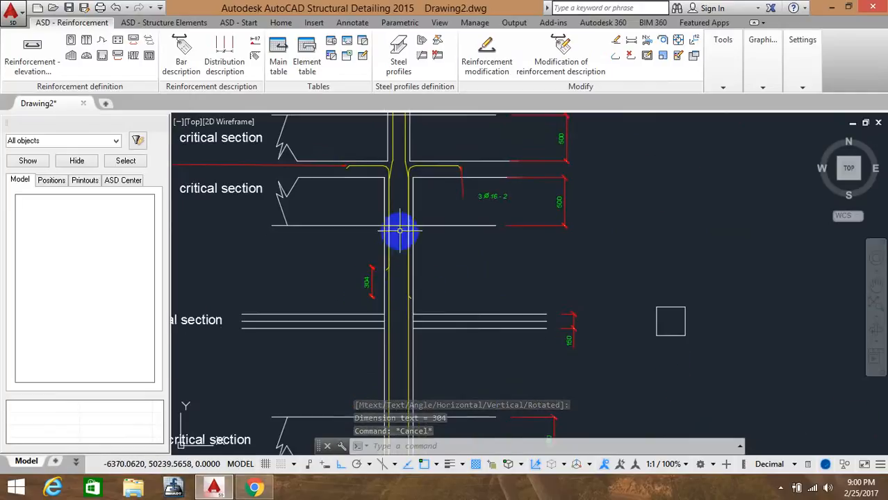
{"action": "mouse_move", "coordinate": [398, 233]}
{"action": "middle_mouse_down"}
{"action": "mouse_move", "coordinate": [385, 266]}
{"action": "mouse_move", "coordinate": [425, 282]}
{"action": "middle_mouse_up"}
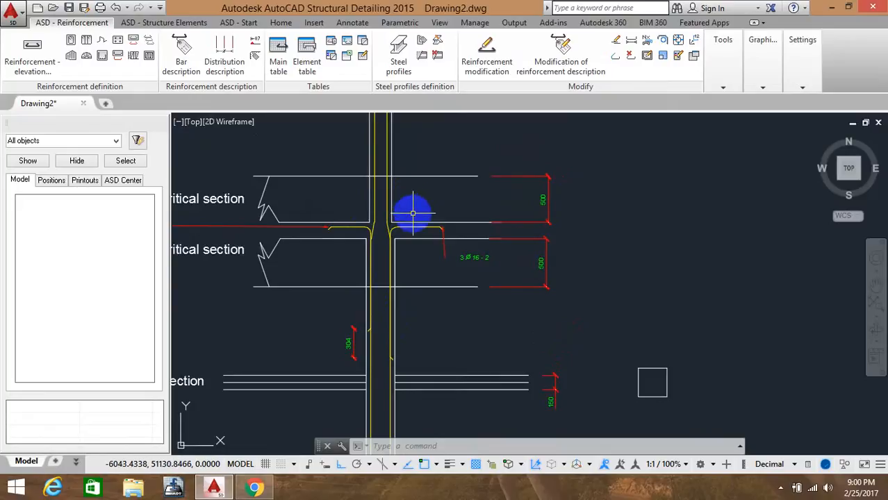
{"action": "scroll", "coordinate": [413, 209], "scroll_direction": "down", "scroll_amount": 4}
{"action": "middle_click_drag", "start_coordinate": [429, 193], "coordinate": [425, 223]}
{"action": "scroll", "coordinate": [400, 145], "scroll_direction": "up", "scroll_amount": 4}
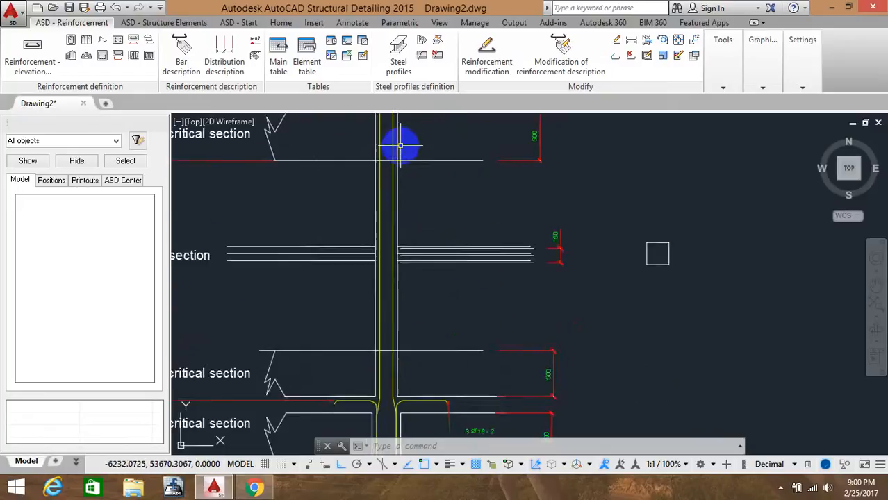
{"action": "scroll", "coordinate": [425, 171], "scroll_direction": "down", "scroll_amount": 2}
{"action": "middle_click_drag", "start_coordinate": [425, 175], "coordinate": [378, 195]}
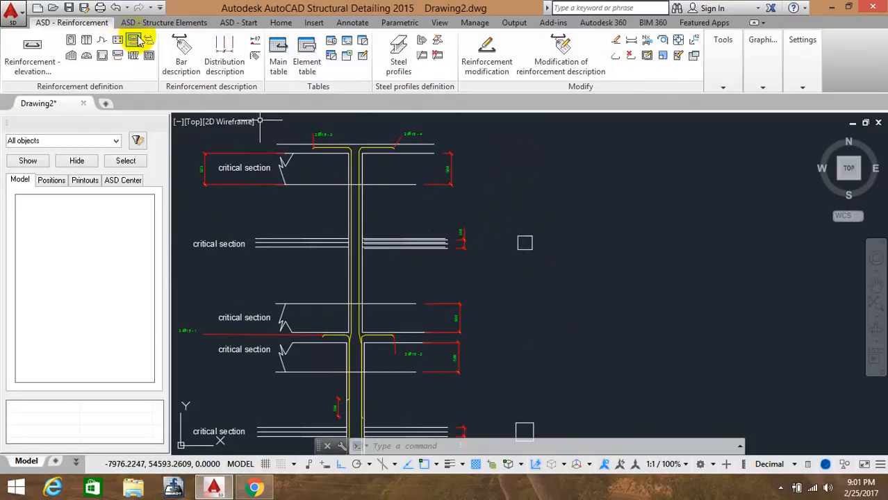
{"action": "left_click", "coordinate": [72, 40]}
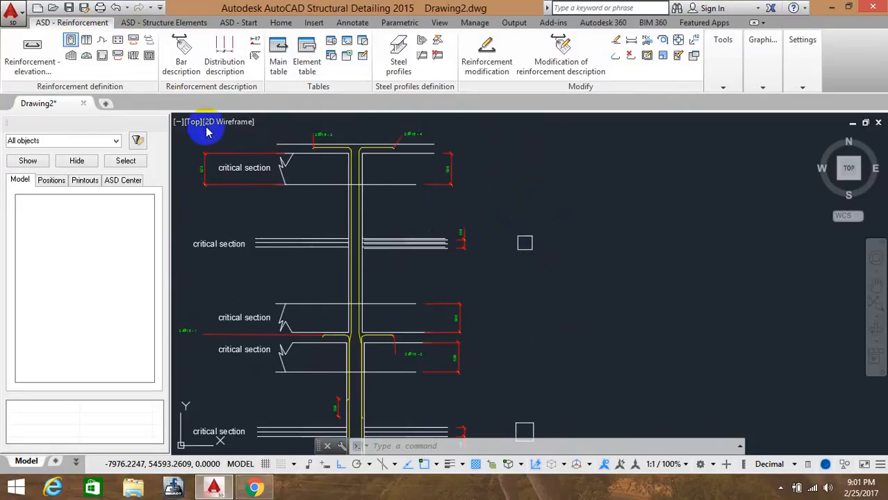
{"action": "left_click", "coordinate": [80, 51]}
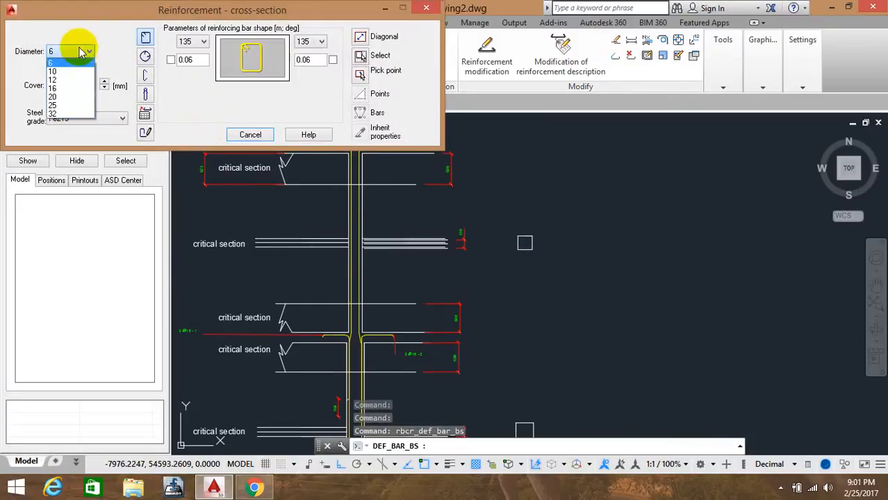
{"action": "left_click", "coordinate": [79, 51]}
{"action": "left_click", "coordinate": [89, 119]}
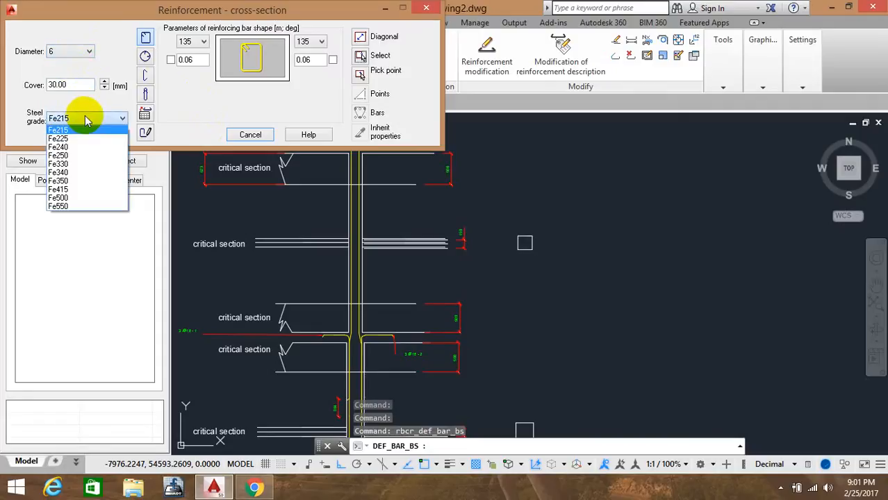
{"action": "left_click", "coordinate": [90, 189]}
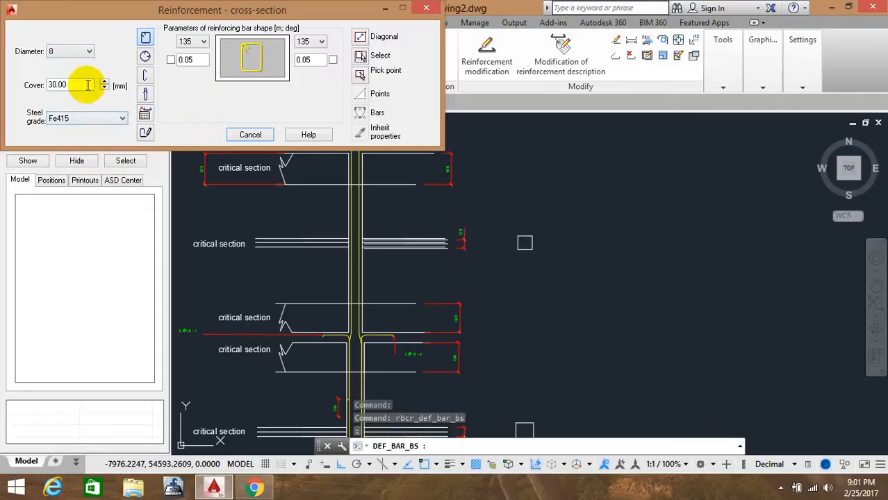
{"action": "left_click_drag", "start_coordinate": [88, 85], "coordinate": [3, 78]}
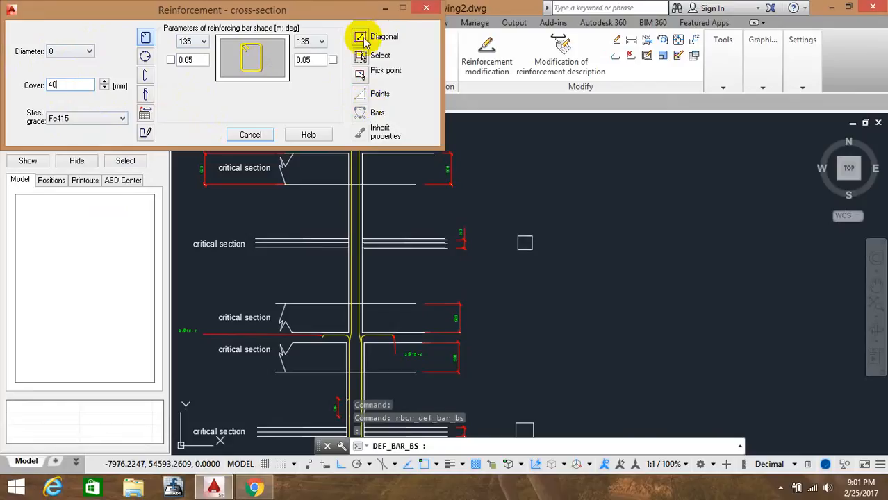
Define a diagonal tie inside the upper column cross-section square, accept position 5 and place its label above-right
{"action": "left_click", "coordinate": [366, 41]}
{"action": "scroll", "coordinate": [521, 236], "scroll_direction": "up", "scroll_amount": 3}
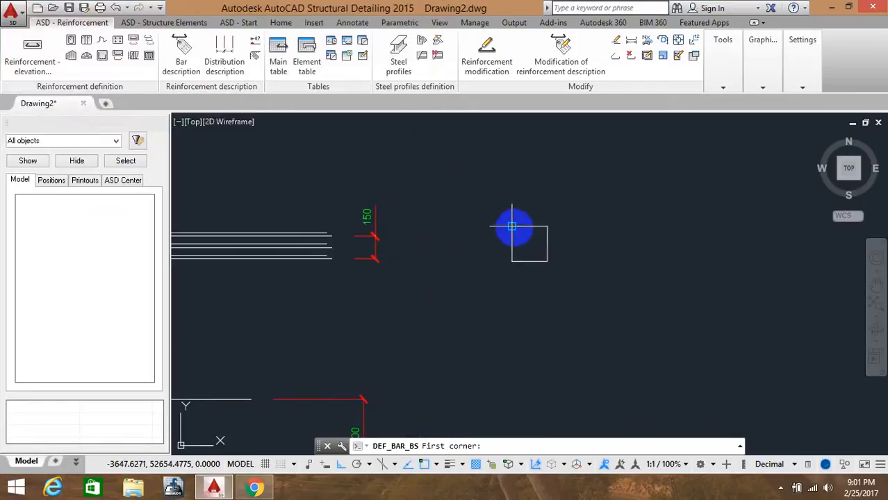
{"action": "left_click", "coordinate": [512, 227]}
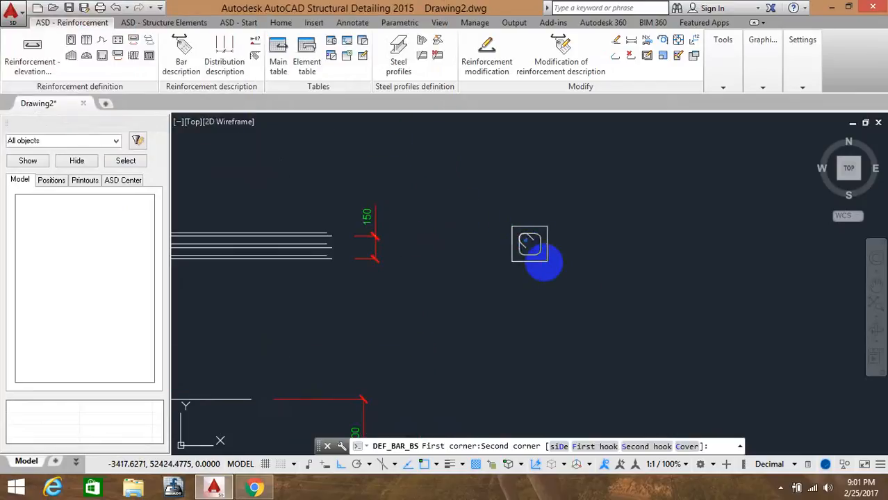
{"action": "left_click", "coordinate": [544, 263]}
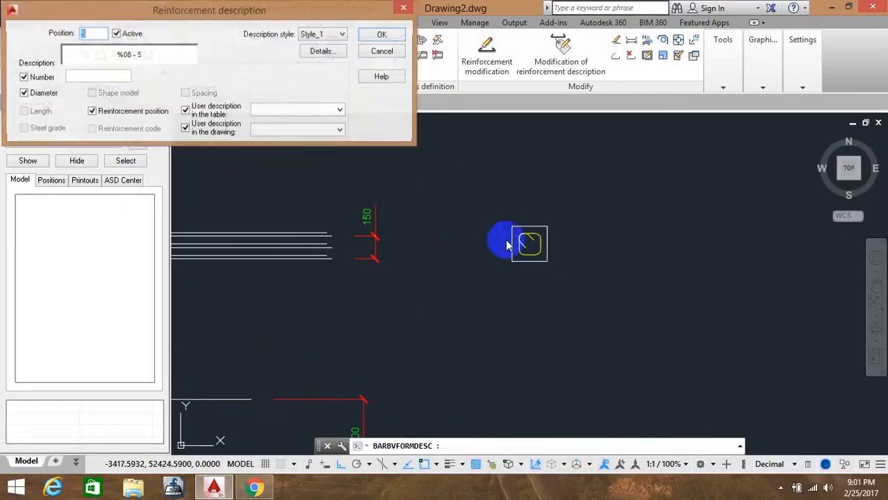
{"action": "left_click", "coordinate": [382, 36]}
{"action": "left_click", "coordinate": [560, 214]}
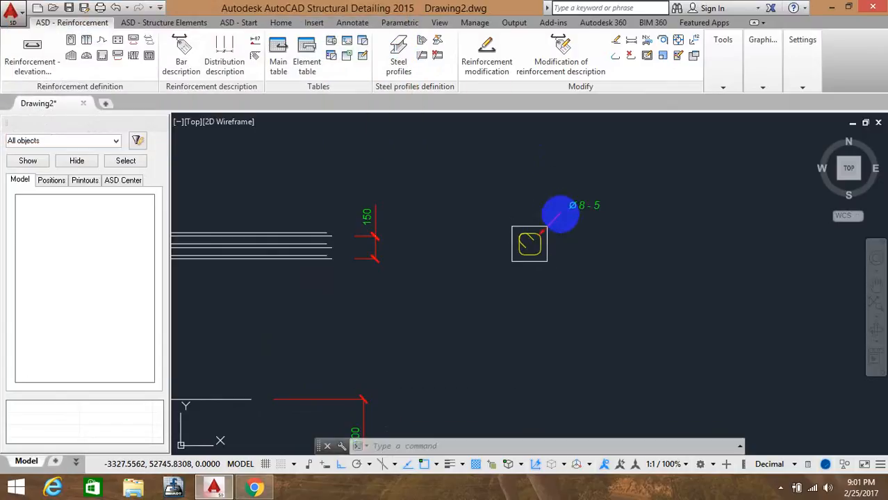
Define a second 8 mm diagonal tie by its corners inside the lower column cross-section square
{"action": "middle_click_drag", "start_coordinate": [515, 190], "coordinate": [473, 142]}
{"action": "scroll", "coordinate": [469, 136], "scroll_direction": "up", "scroll_amount": 2}
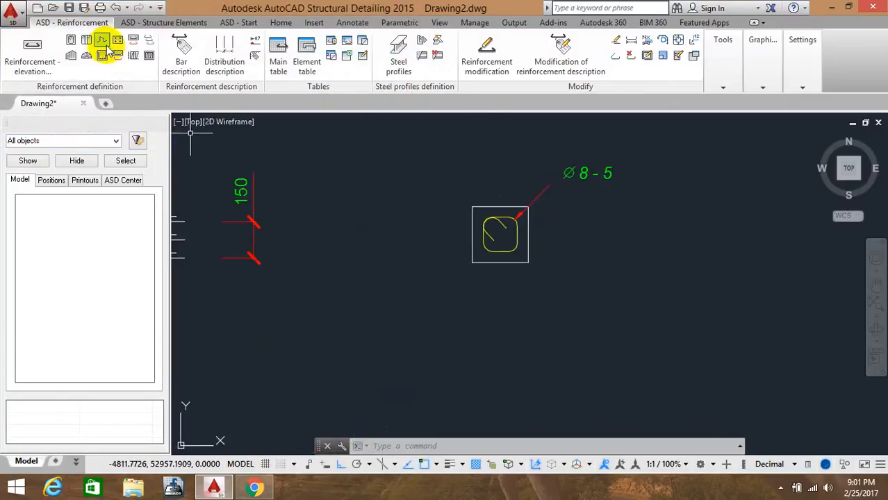
{"action": "left_click", "coordinate": [69, 43]}
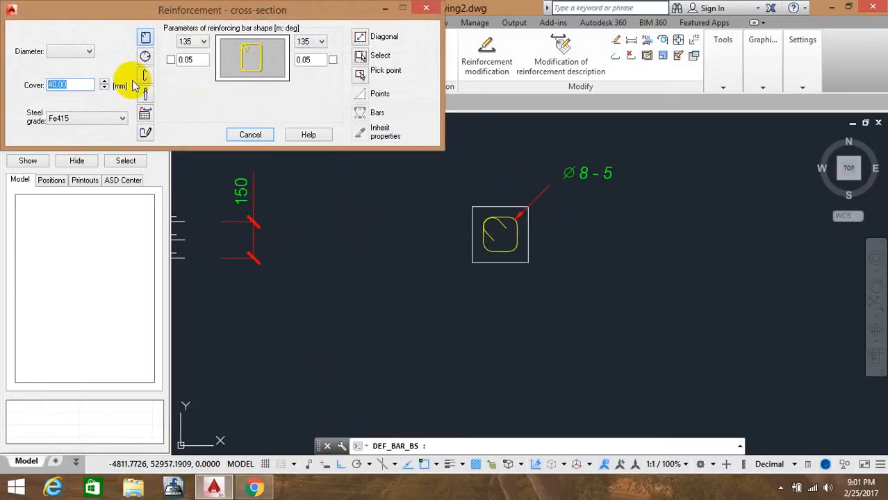
{"action": "left_click", "coordinate": [81, 53]}
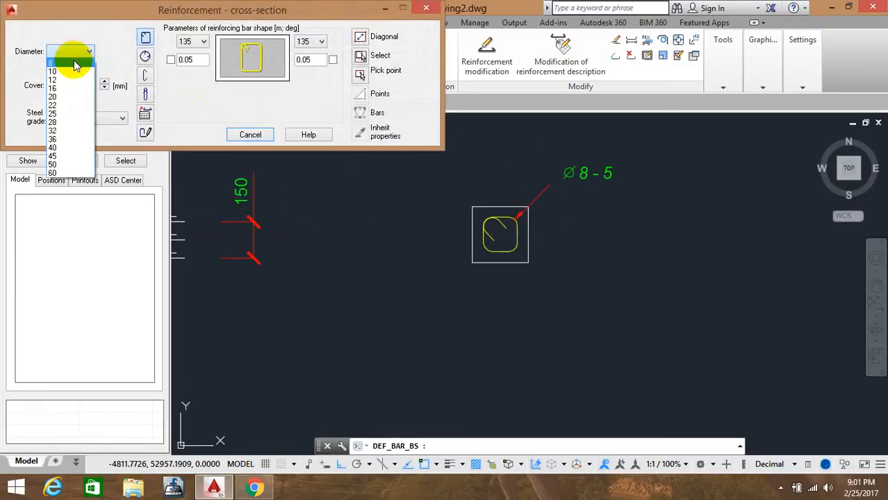
{"action": "left_click", "coordinate": [75, 64]}
{"action": "left_click", "coordinate": [361, 38]}
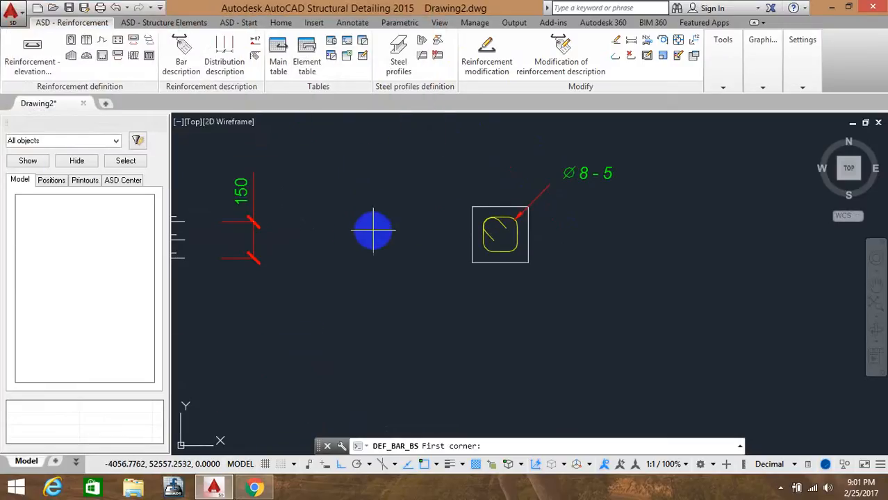
{"action": "scroll", "coordinate": [380, 276], "scroll_direction": "down", "scroll_amount": 3}
{"action": "scroll", "coordinate": [341, 252], "scroll_direction": "up", "scroll_amount": 3}
{"action": "scroll", "coordinate": [361, 317], "scroll_direction": "up", "scroll_amount": 2}
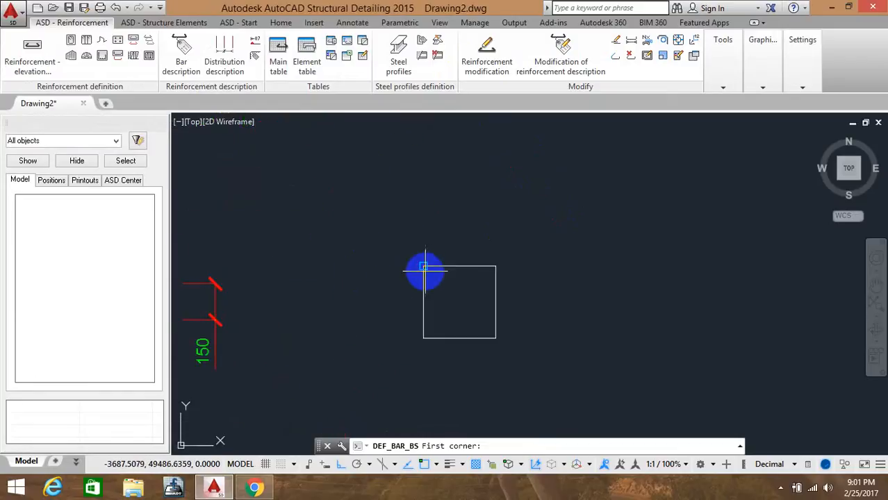
{"action": "left_click", "coordinate": [424, 267]}
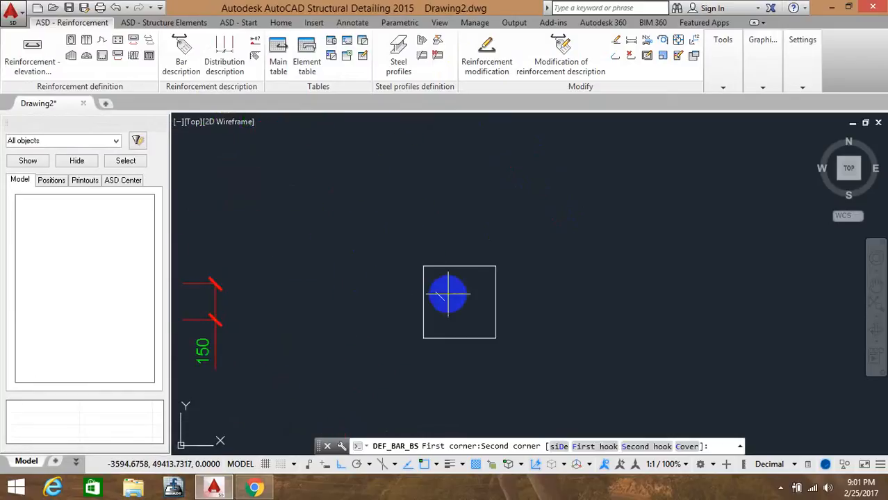
{"action": "left_click", "coordinate": [495, 339]}
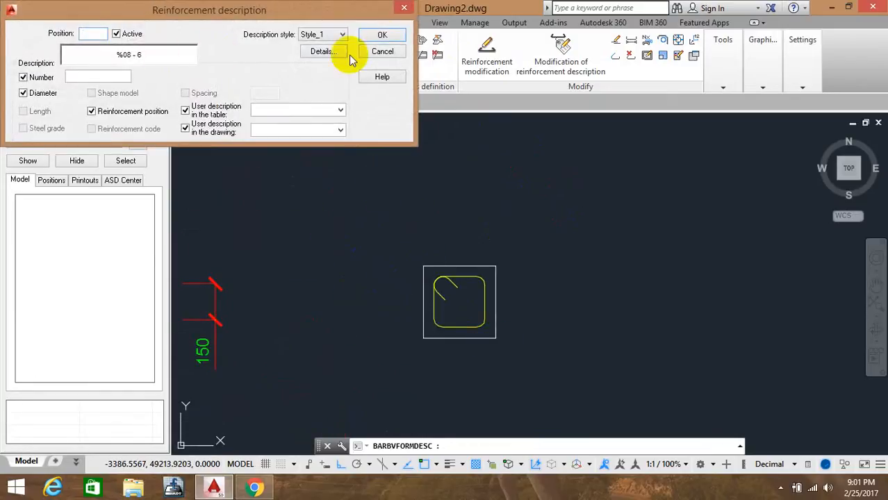
Set this tie's description position to 2 and place its label above the cross-section
{"action": "left_click", "coordinate": [383, 35]}
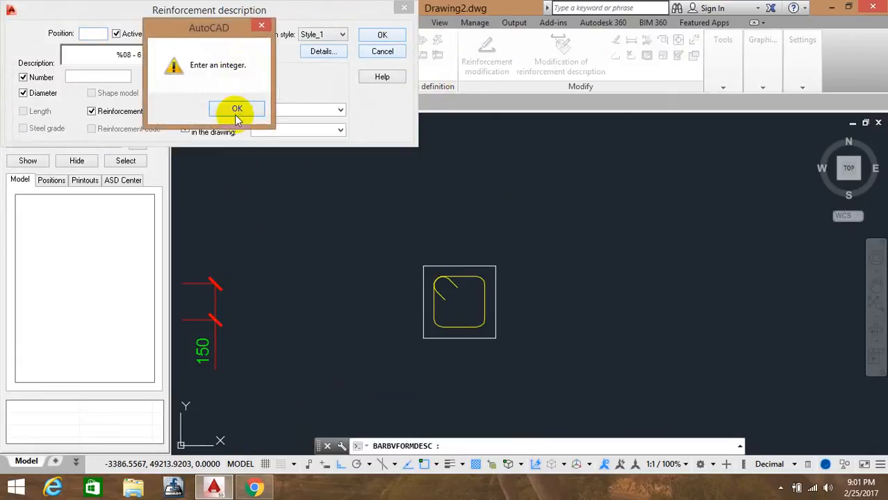
{"action": "key", "text": "Return"}
{"action": "left_click", "coordinate": [86, 33]}
{"action": "type", "text": "2"}
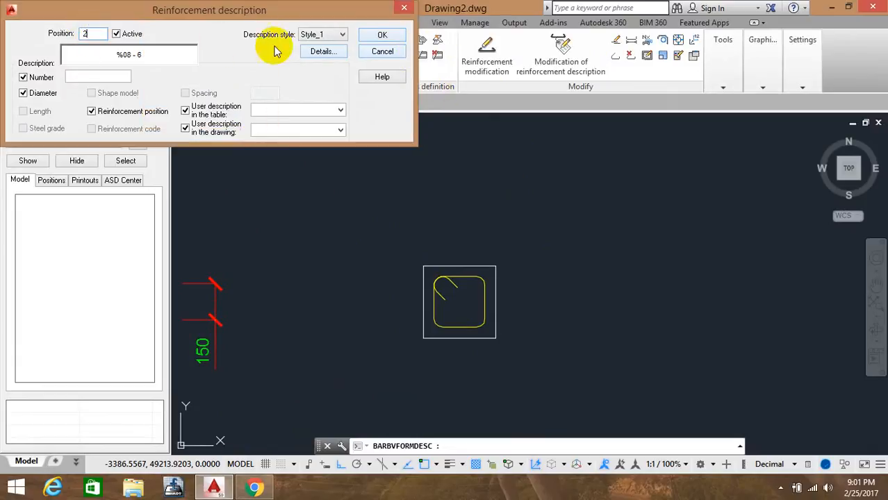
{"action": "left_click", "coordinate": [382, 35]}
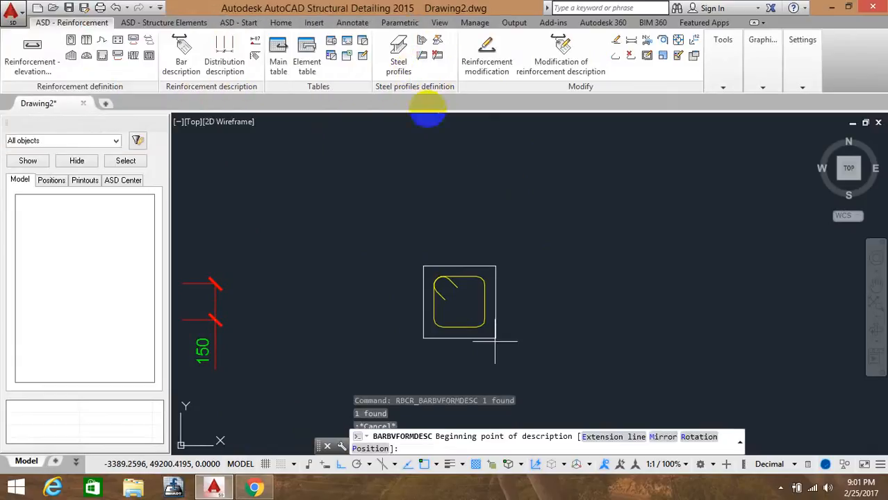
{"action": "left_click", "coordinate": [486, 240]}
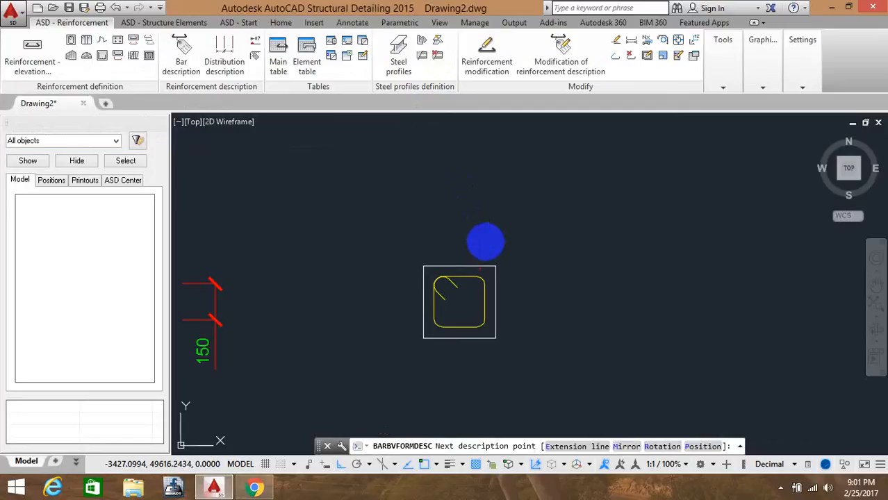
{"action": "key", "text": "Return"}
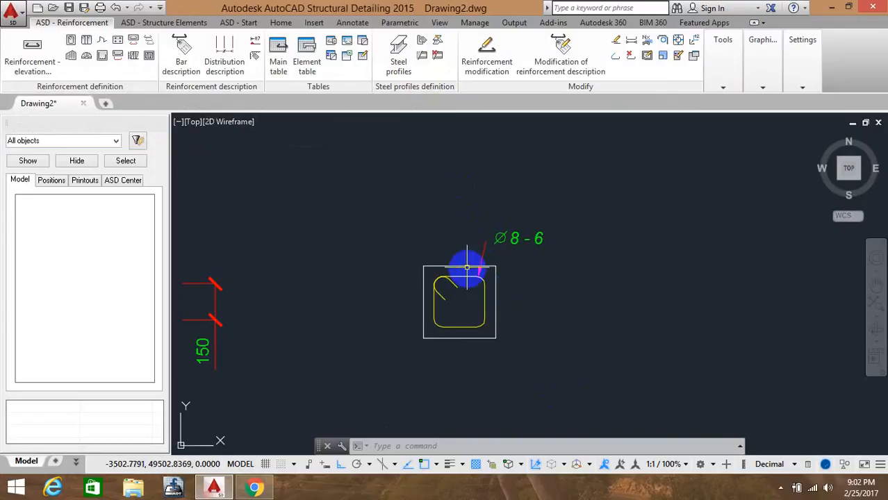
{"action": "middle_click_drag", "start_coordinate": [419, 227], "coordinate": [673, 301]}
{"action": "scroll", "coordinate": [472, 283], "scroll_direction": "down", "scroll_amount": 4}
{"action": "scroll", "coordinate": [472, 283], "scroll_direction": "down", "scroll_amount": 2}
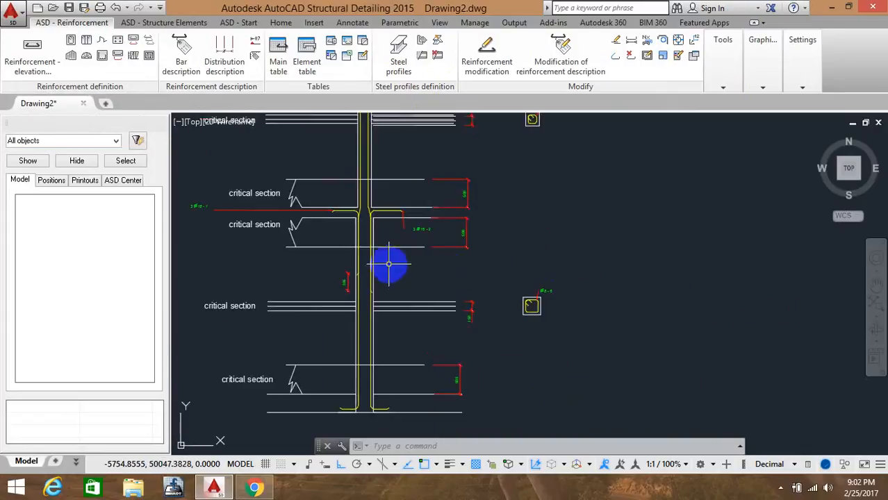
{"action": "scroll", "coordinate": [369, 258], "scroll_direction": "up", "scroll_amount": 4}
{"action": "mouse_move", "coordinate": [411, 262]}
{"action": "middle_mouse_down"}
{"action": "mouse_move", "coordinate": [549, 240]}
{"action": "mouse_move", "coordinate": [464, 249]}
{"action": "middle_mouse_up"}
{"action": "scroll", "coordinate": [546, 256], "scroll_direction": "down", "scroll_amount": 3}
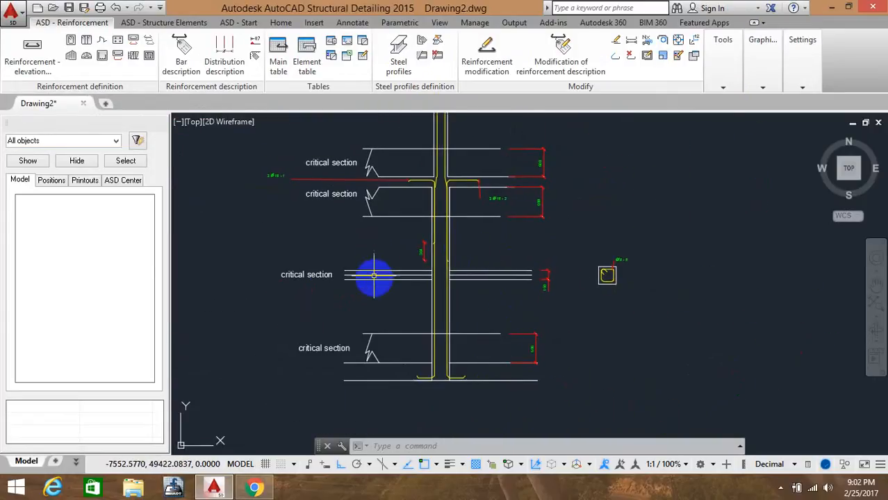
{"action": "left_click", "coordinate": [149, 42]}
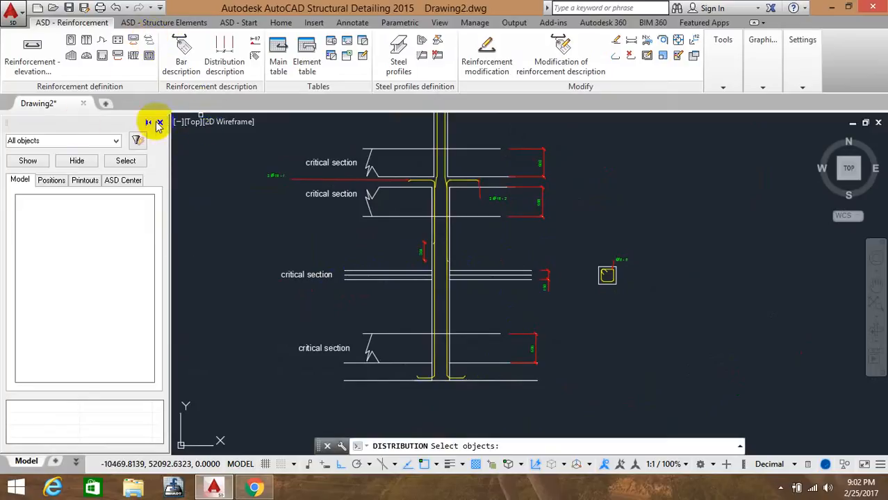
{"action": "left_click", "coordinate": [149, 41]}
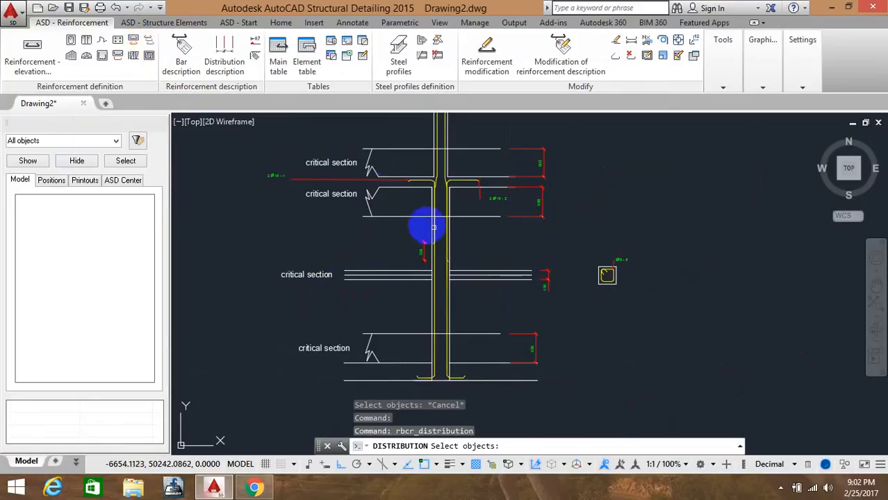
{"action": "scroll", "coordinate": [601, 267], "scroll_direction": "up", "scroll_amount": 3}
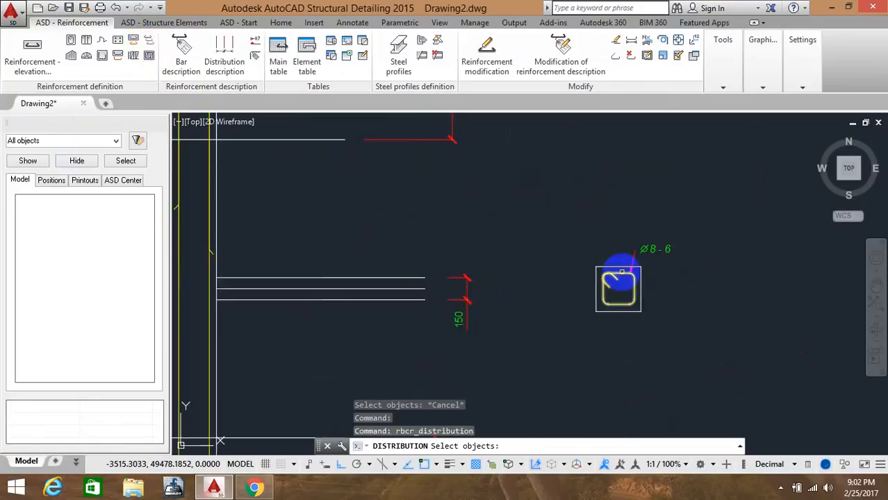
{"action": "left_click", "coordinate": [622, 272]}
{"action": "right_click", "coordinate": [599, 260]}
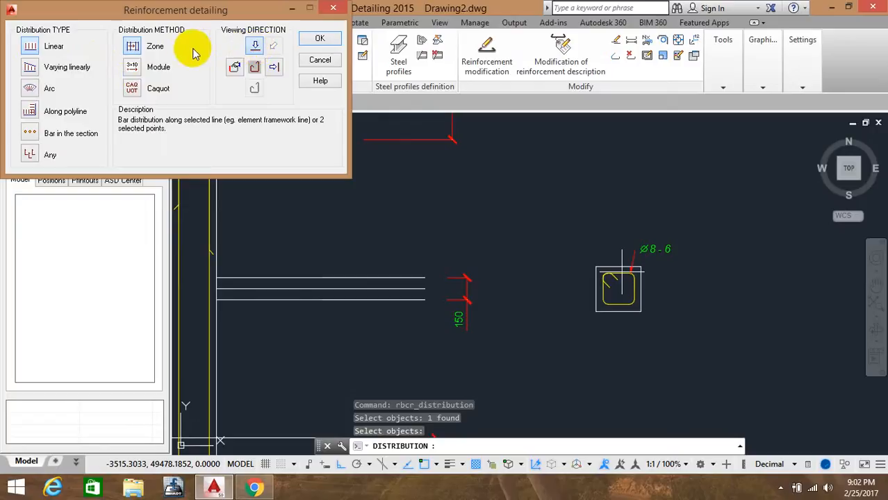
{"action": "left_click", "coordinate": [254, 48]}
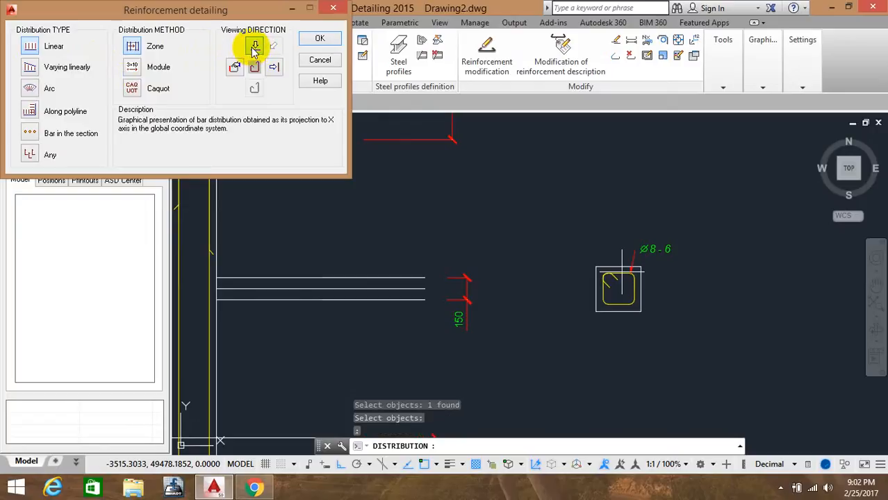
{"action": "left_click", "coordinate": [314, 40]}
{"action": "middle_click_drag", "start_coordinate": [280, 190], "coordinate": [451, 266]}
{"action": "left_click", "coordinate": [340, 137]}
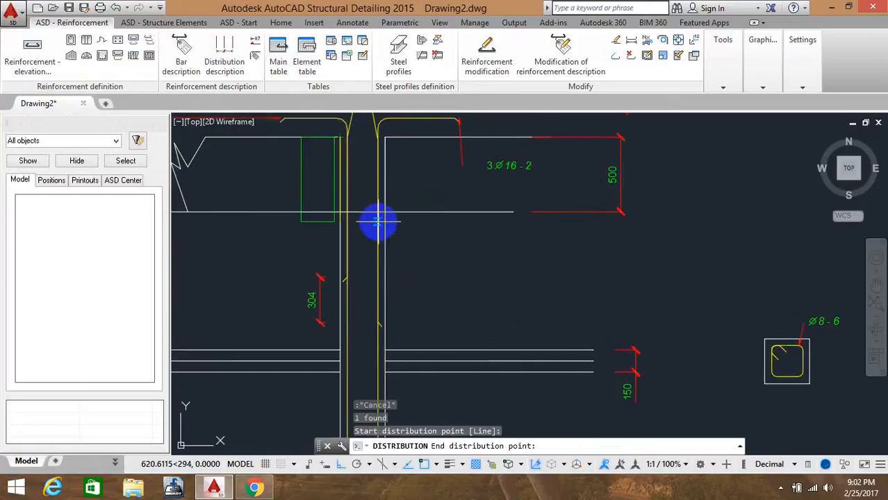
{"action": "key", "text": "Escape"}
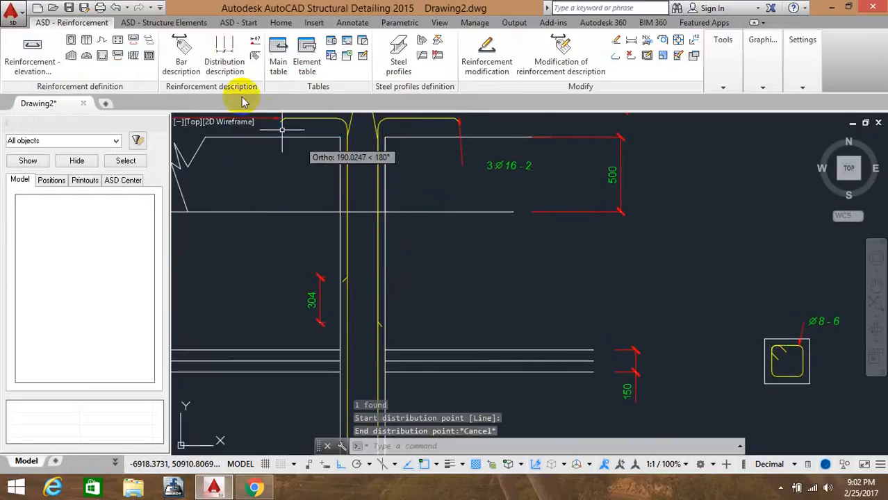
Start a bar distribution for the upper cross-section tie and set its distribution line along the column axis
{"action": "left_click", "coordinate": [148, 43]}
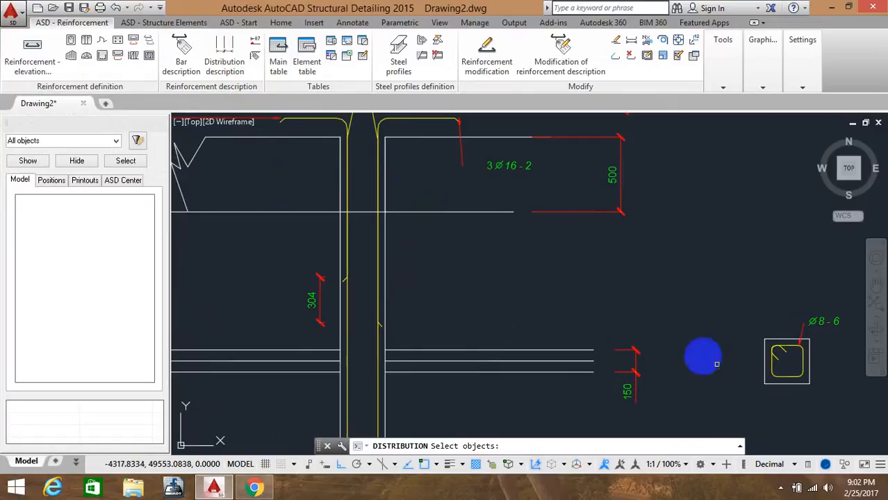
{"action": "left_click", "coordinate": [774, 345]}
{"action": "key", "text": "Return"}
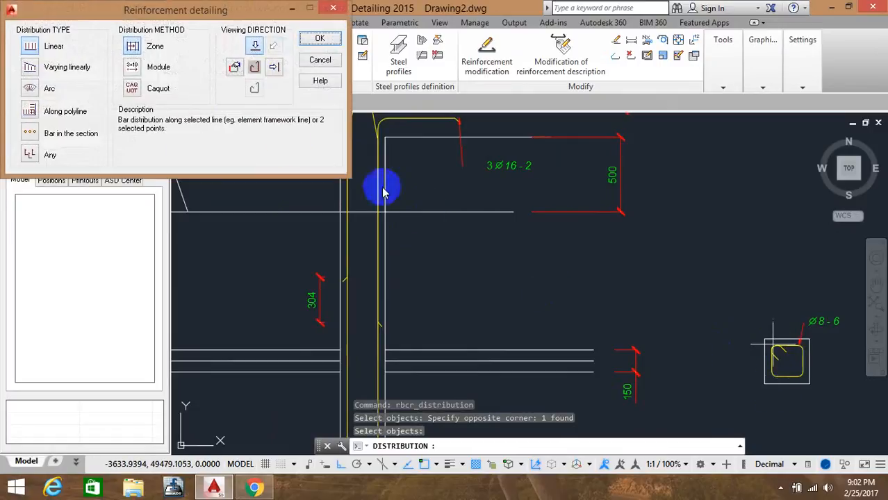
{"action": "left_click", "coordinate": [320, 40]}
{"action": "left_click", "coordinate": [388, 130]}
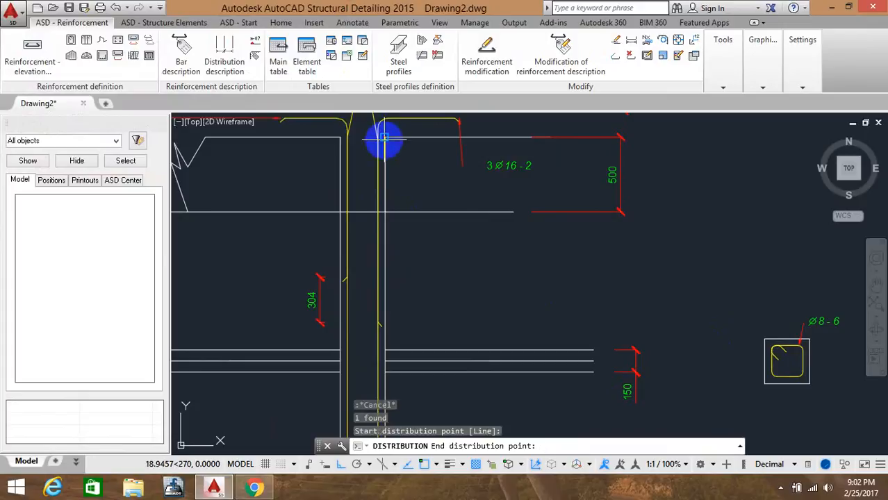
{"action": "middle_click_drag", "start_coordinate": [391, 293], "coordinate": [369, 132]}
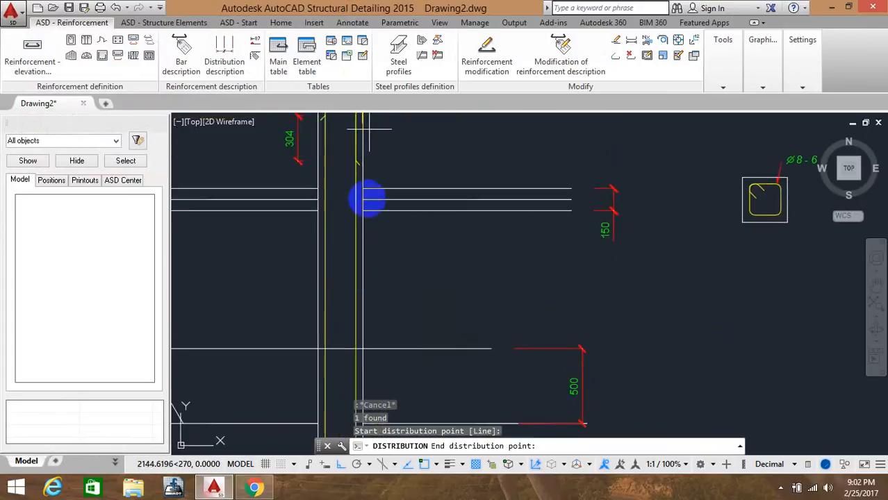
{"action": "middle_click_drag", "start_coordinate": [363, 330], "coordinate": [369, 149]}
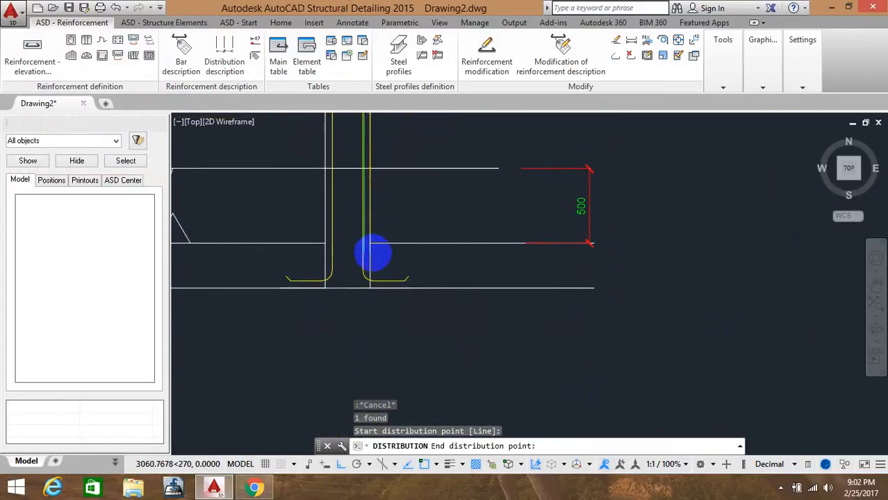
{"action": "scroll", "coordinate": [371, 251], "scroll_direction": "up", "scroll_amount": 3}
{"action": "middle_click_drag", "start_coordinate": [371, 248], "coordinate": [363, 229]}
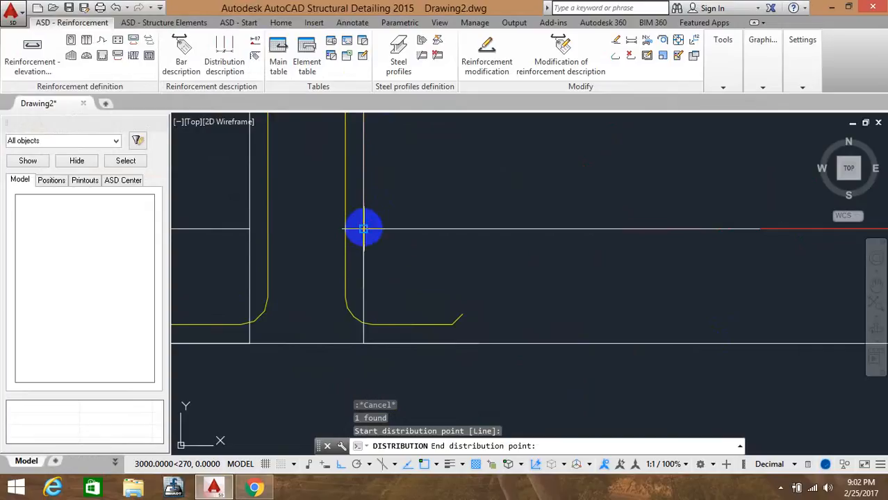
{"action": "left_click", "coordinate": [364, 228]}
Define the tie distribution zones along the column, with 100 mm spacing in the first zone and 150 mm in the second
{"action": "mouse_move", "coordinate": [369, 150]}
{"action": "middle_mouse_down"}
{"action": "mouse_move", "coordinate": [369, 419]}
{"action": "mouse_move", "coordinate": [358, 304]}
{"action": "mouse_move", "coordinate": [352, 405]}
{"action": "middle_mouse_up"}
{"action": "scroll", "coordinate": [351, 307], "scroll_direction": "down", "scroll_amount": 6}
{"action": "middle_click_drag", "start_coordinate": [351, 231], "coordinate": [351, 341]}
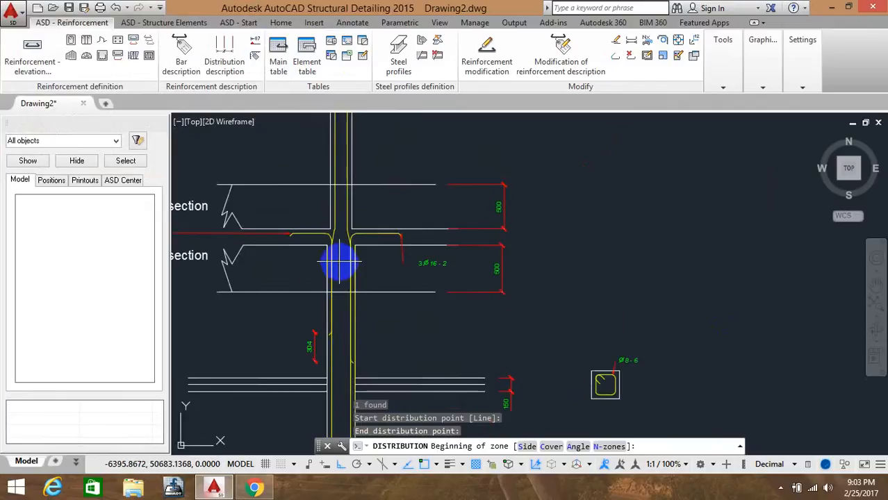
{"action": "scroll", "coordinate": [339, 263], "scroll_direction": "up", "scroll_amount": 4}
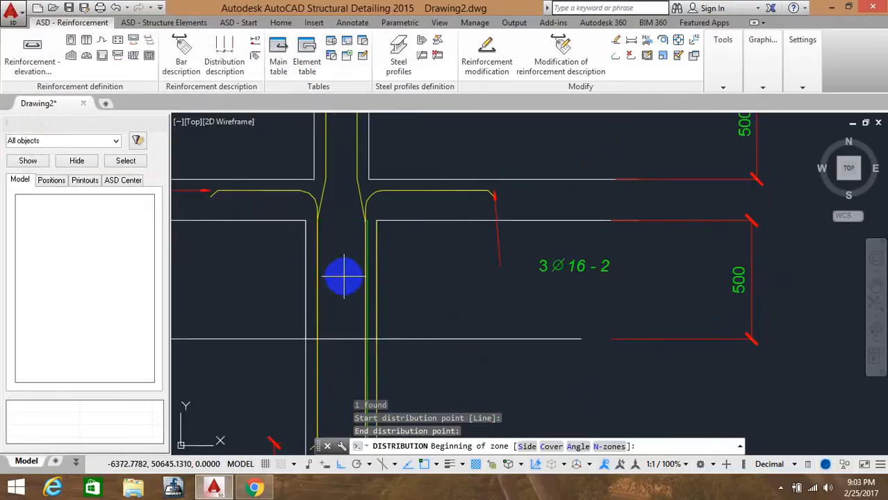
{"action": "left_click", "coordinate": [365, 340]}
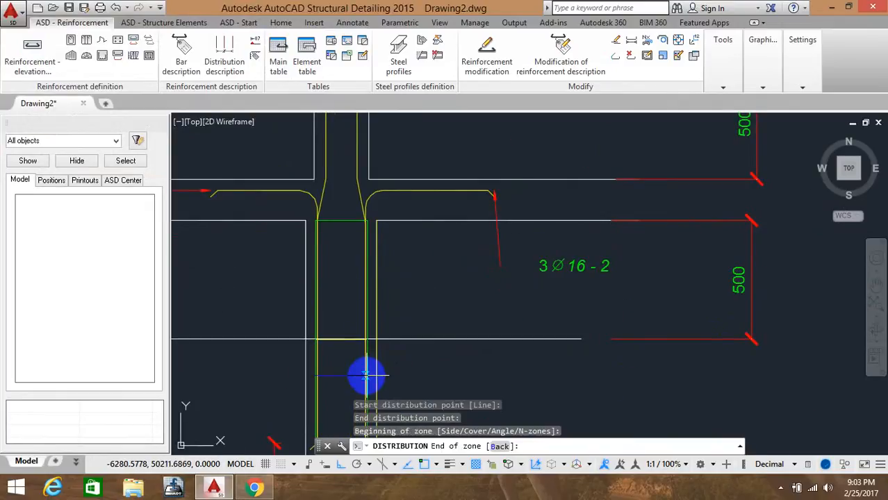
{"action": "middle_click_drag", "start_coordinate": [365, 381], "coordinate": [360, 253]}
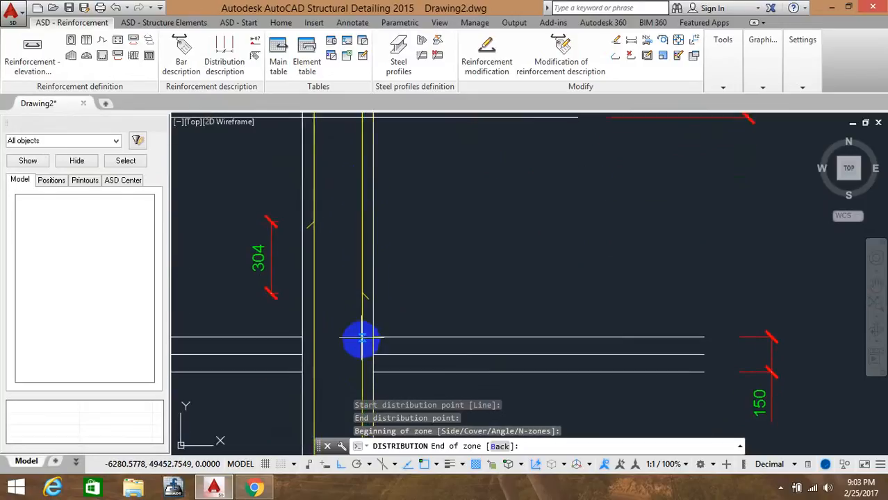
{"action": "middle_click_drag", "start_coordinate": [363, 339], "coordinate": [362, 277]}
{"action": "scroll", "coordinate": [363, 250], "scroll_direction": "down", "scroll_amount": 4}
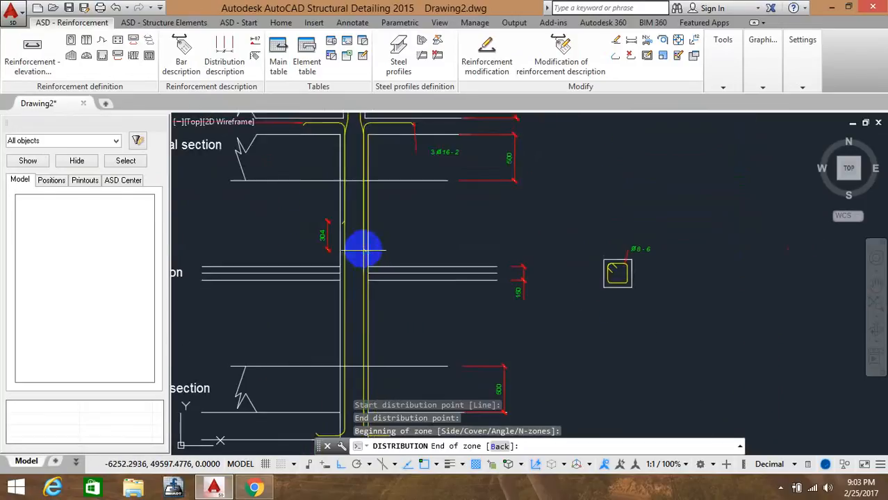
{"action": "middle_click_drag", "start_coordinate": [361, 317], "coordinate": [353, 253]}
{"action": "scroll", "coordinate": [356, 278], "scroll_direction": "up", "scroll_amount": 2}
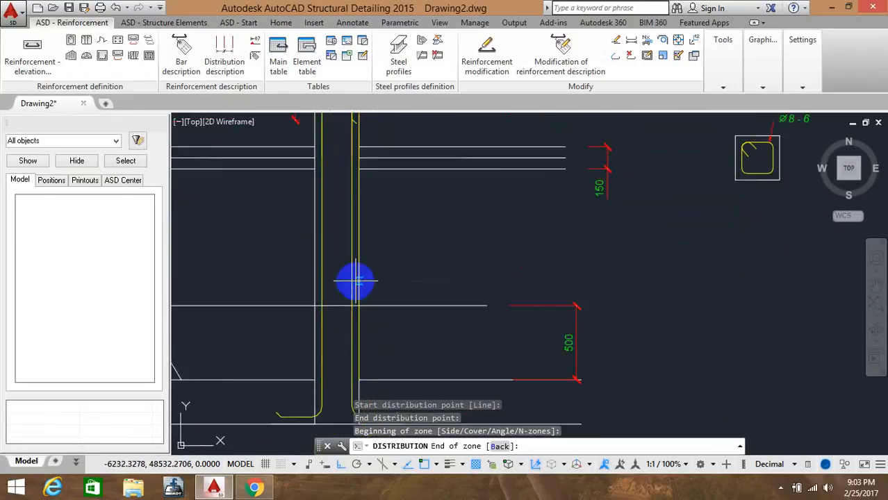
{"action": "left_click", "coordinate": [349, 314]}
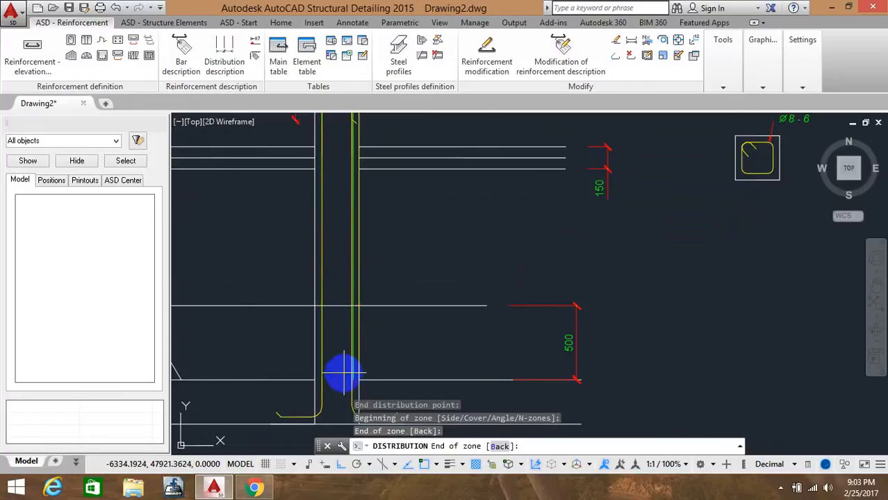
{"action": "scroll", "coordinate": [351, 379], "scroll_direction": "up", "scroll_amount": 4}
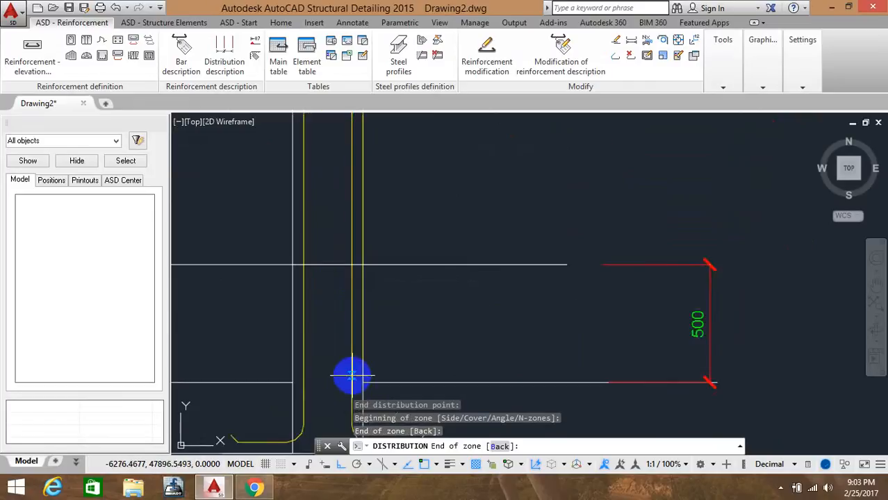
{"action": "left_click", "coordinate": [351, 385]}
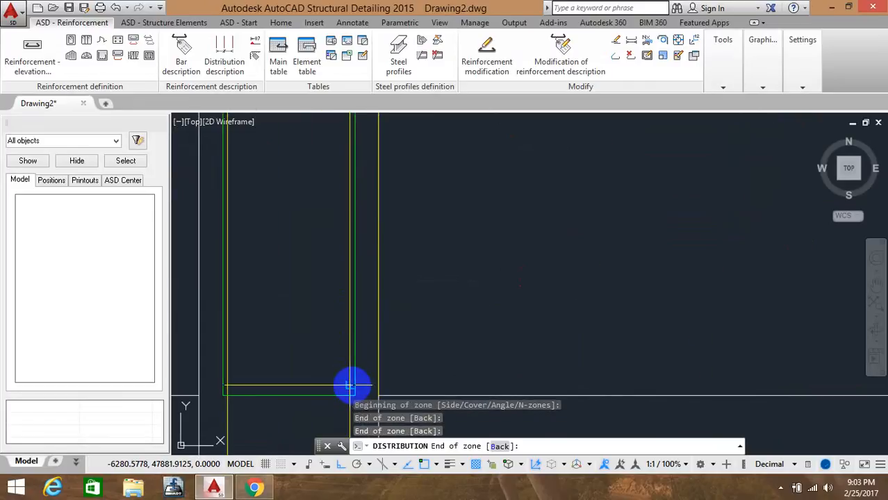
{"action": "left_click", "coordinate": [222, 239]}
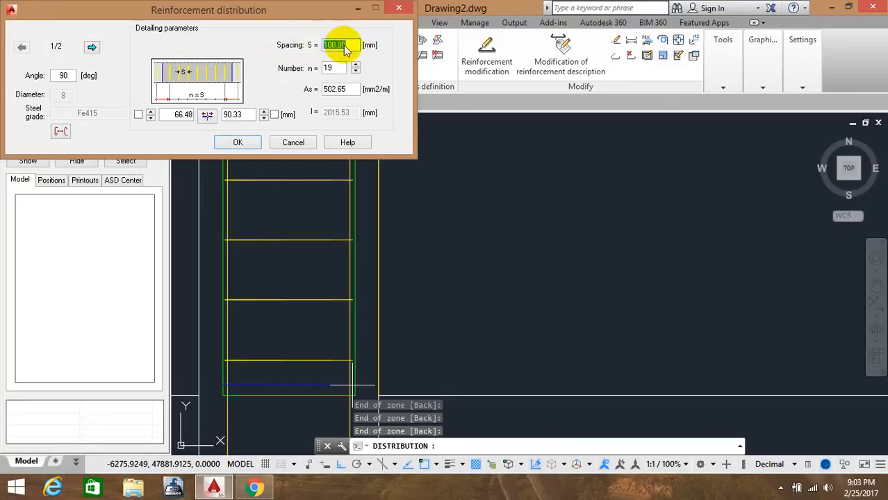
{"action": "left_click", "coordinate": [91, 47]}
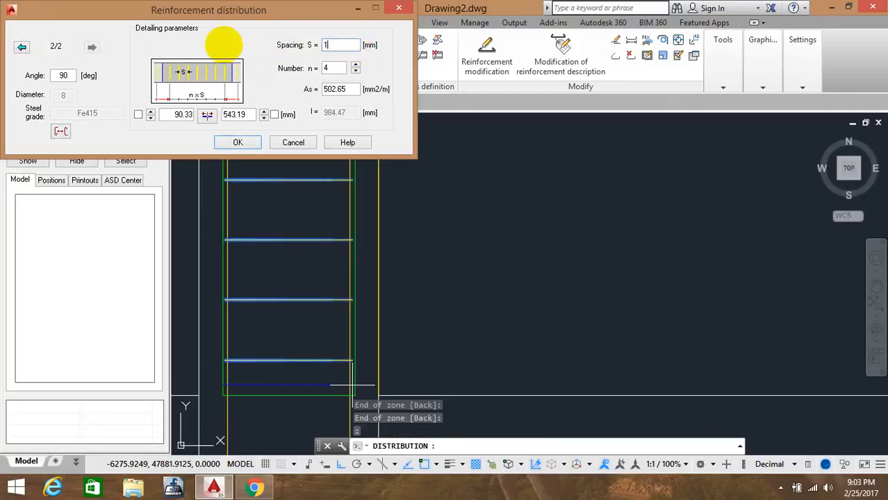
{"action": "left_click", "coordinate": [244, 143]}
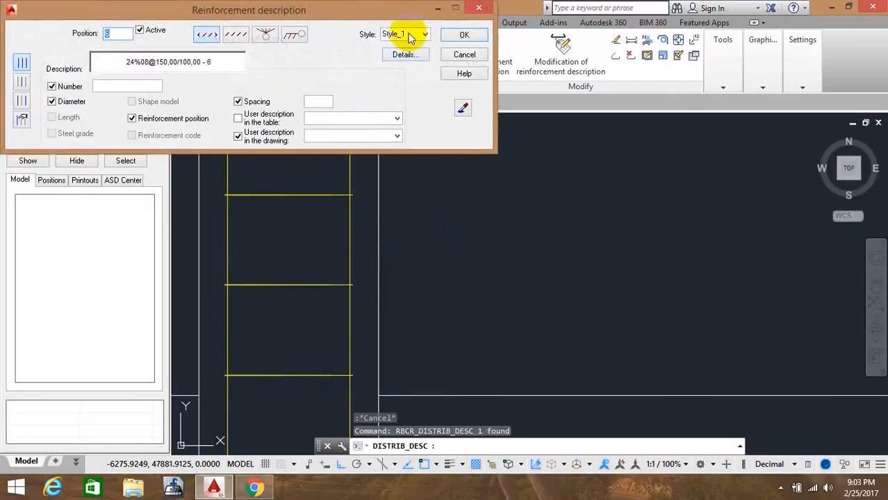
Place the tie distribution description, position 6, to the right of the column cross-section
{"action": "left_click", "coordinate": [463, 108]}
{"action": "scroll", "coordinate": [442, 219], "scroll_direction": "down", "scroll_amount": 5}
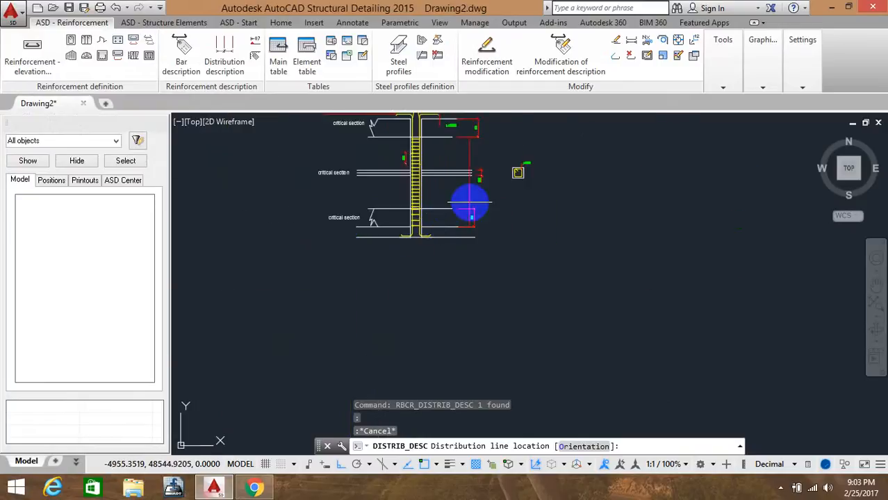
{"action": "left_click", "coordinate": [540, 199]}
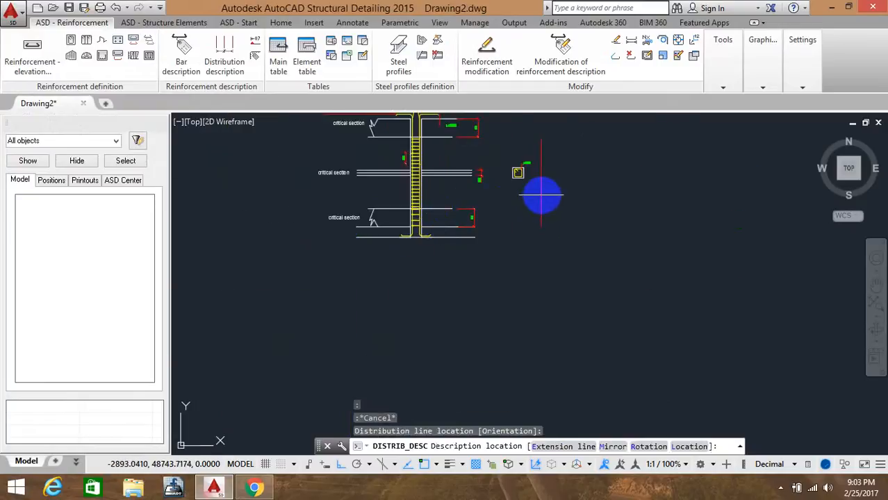
{"action": "left_click", "coordinate": [576, 180]}
{"action": "left_click", "coordinate": [572, 180]}
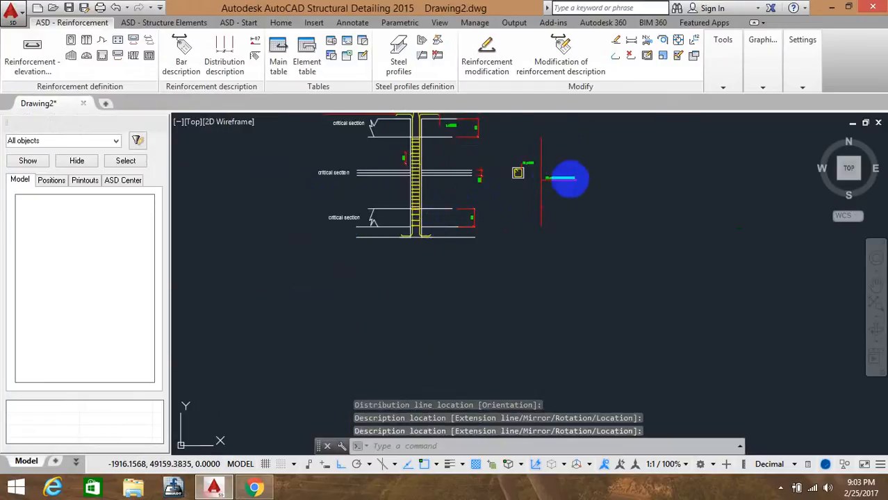
Examine the distributed ties along the column elevation between the critical sections
{"action": "scroll", "coordinate": [291, 183], "scroll_direction": "up", "scroll_amount": 6}
{"action": "middle_click_drag", "start_coordinate": [566, 178], "coordinate": [313, 258]}
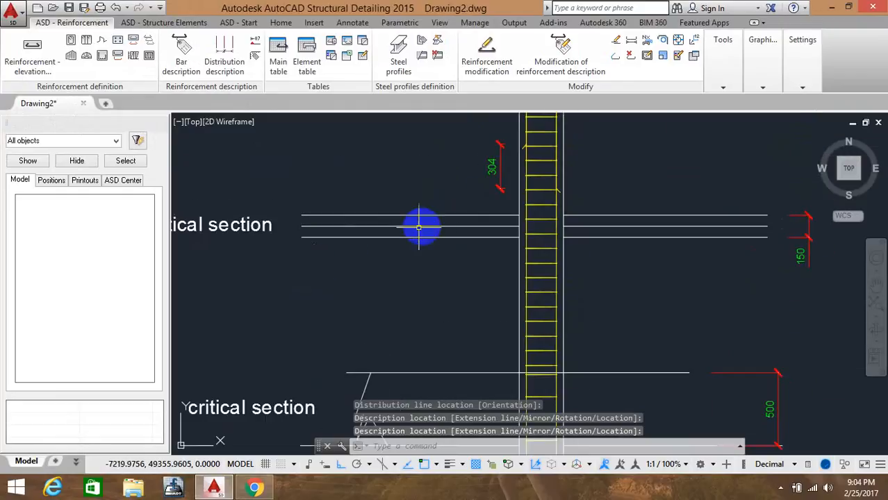
{"action": "scroll", "coordinate": [432, 221], "scroll_direction": "down", "scroll_amount": 4}
{"action": "middle_click_drag", "start_coordinate": [476, 211], "coordinate": [474, 252]}
{"action": "scroll", "coordinate": [478, 174], "scroll_direction": "up", "scroll_amount": 4}
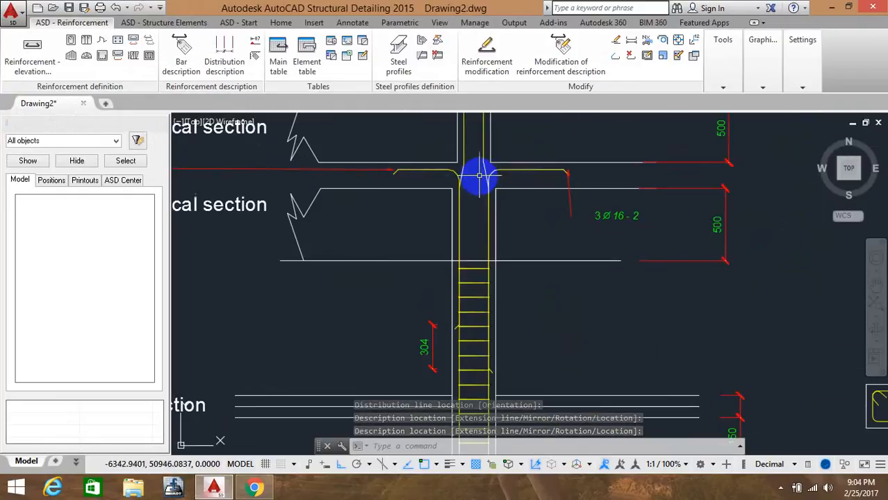
{"action": "middle_click_drag", "start_coordinate": [486, 170], "coordinate": [482, 191]}
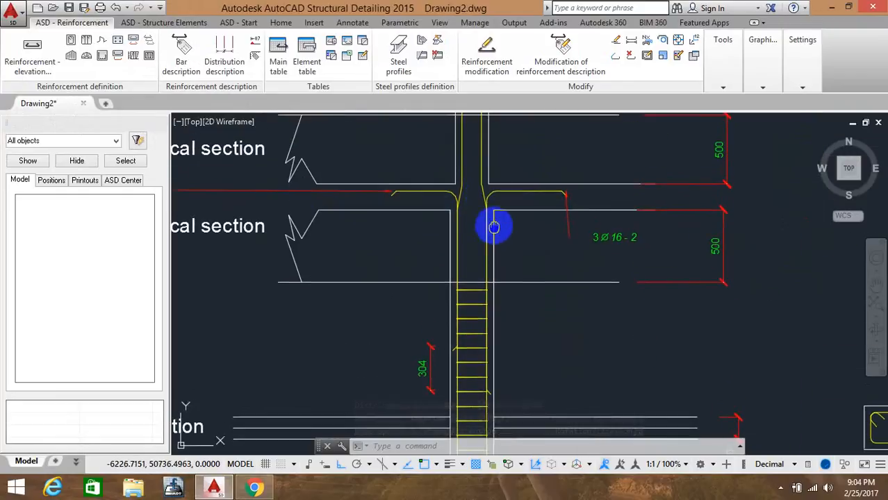
{"action": "middle_click_drag", "start_coordinate": [493, 224], "coordinate": [486, 142]}
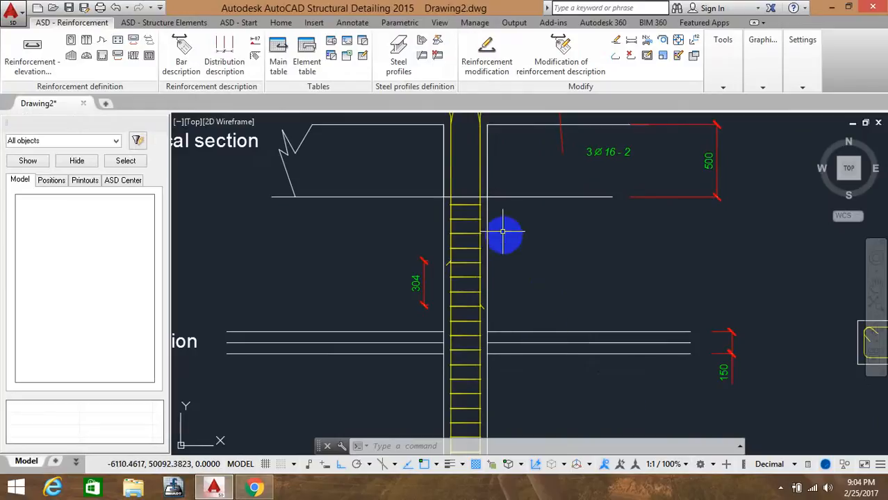
{"action": "mouse_move", "coordinate": [504, 230]}
{"action": "middle_mouse_down"}
{"action": "mouse_move", "coordinate": [498, 279]}
{"action": "mouse_move", "coordinate": [478, 297]}
{"action": "middle_mouse_up"}
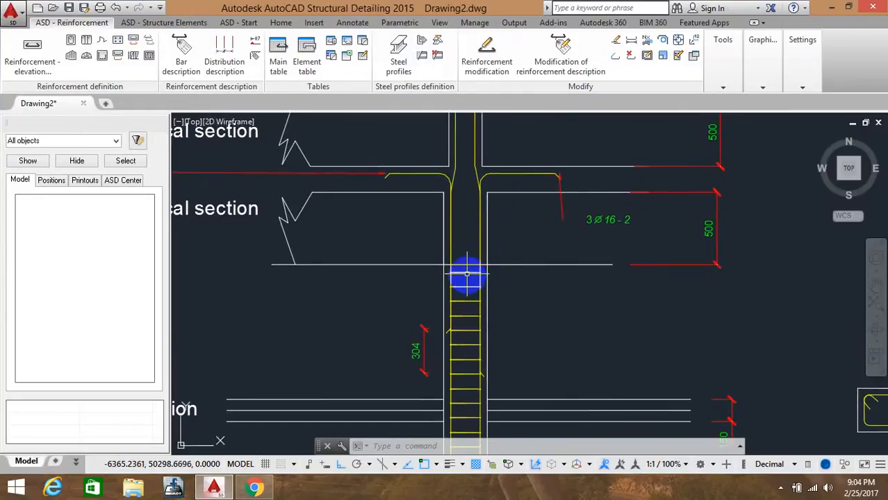
Delete the existing tie distribution from the column elevation
{"action": "left_click", "coordinate": [467, 271]}
{"action": "key", "text": "Delete"}
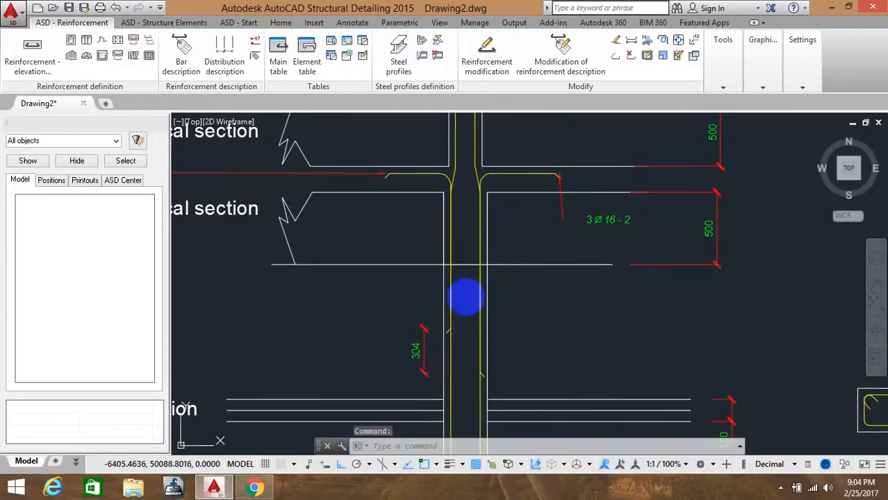
Start a new tie distribution from the cross-section tie and set its distribution line along the column
{"action": "scroll", "coordinate": [464, 299], "scroll_direction": "down", "scroll_amount": 5}
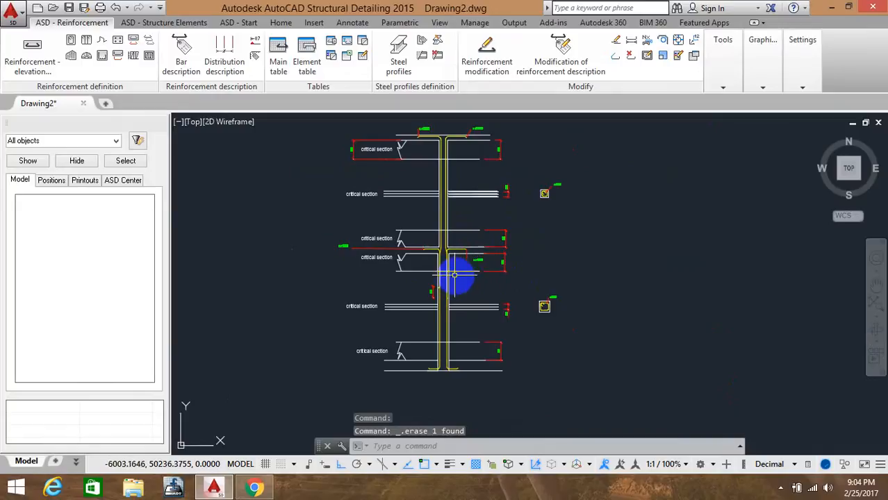
{"action": "left_click", "coordinate": [148, 40]}
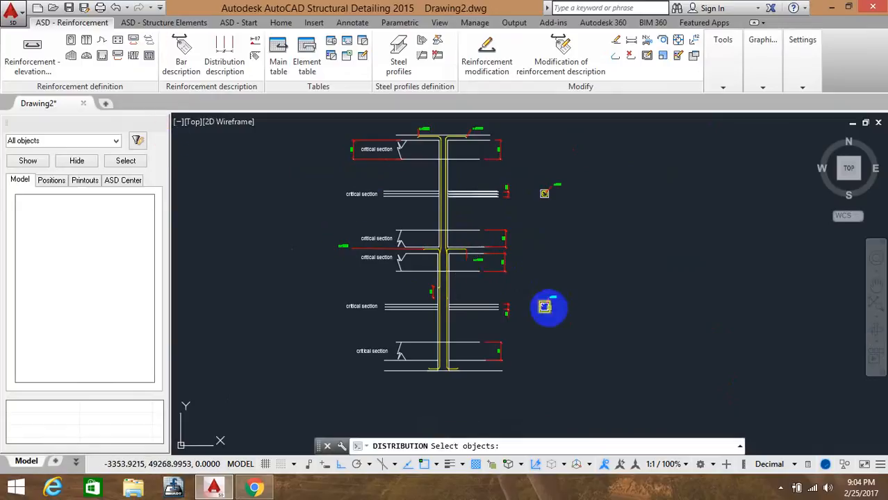
{"action": "scroll", "coordinate": [543, 304], "scroll_direction": "up", "scroll_amount": 4}
{"action": "left_click", "coordinate": [542, 309]}
{"action": "key", "text": "Return"}
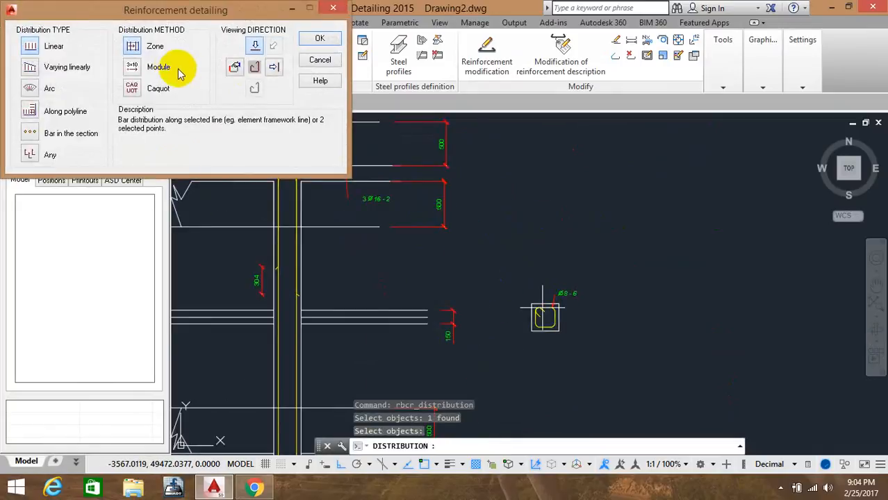
{"action": "left_click", "coordinate": [316, 40]}
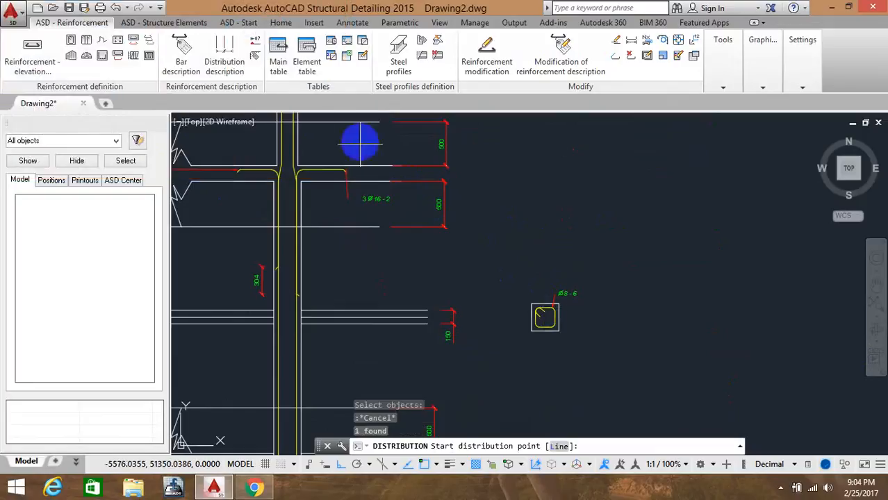
{"action": "left_click", "coordinate": [300, 182]}
{"action": "mouse_move", "coordinate": [302, 335]}
{"action": "middle_mouse_down"}
{"action": "mouse_move", "coordinate": [304, 185]}
{"action": "mouse_move", "coordinate": [285, 427]}
{"action": "middle_mouse_up"}
{"action": "scroll", "coordinate": [306, 302], "scroll_direction": "up", "scroll_amount": 4}
{"action": "left_click", "coordinate": [295, 306]}
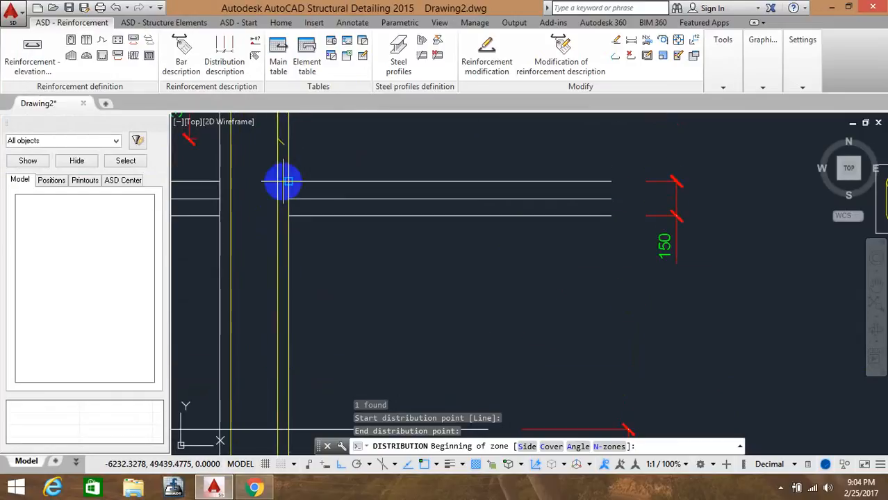
Define the tie distribution zones along the column with 100 mm spacing and confirm the distribution
{"action": "middle_click_drag", "start_coordinate": [283, 182], "coordinate": [285, 397]}
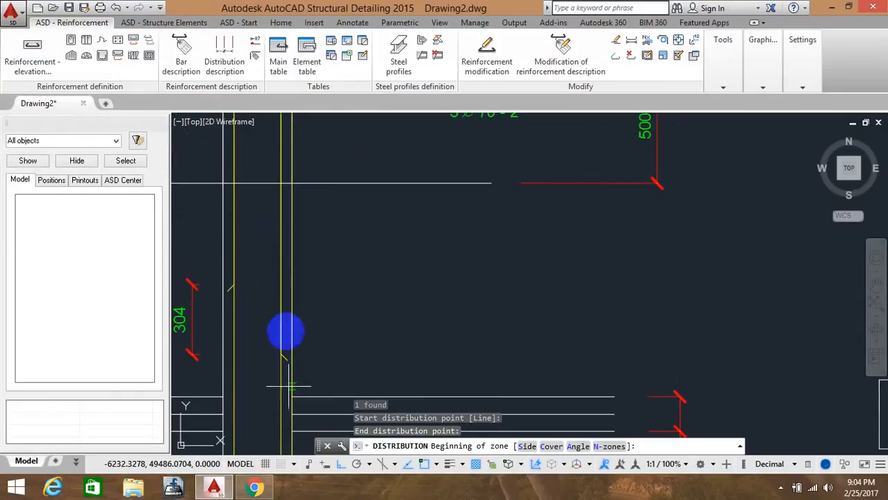
{"action": "left_click", "coordinate": [282, 182]}
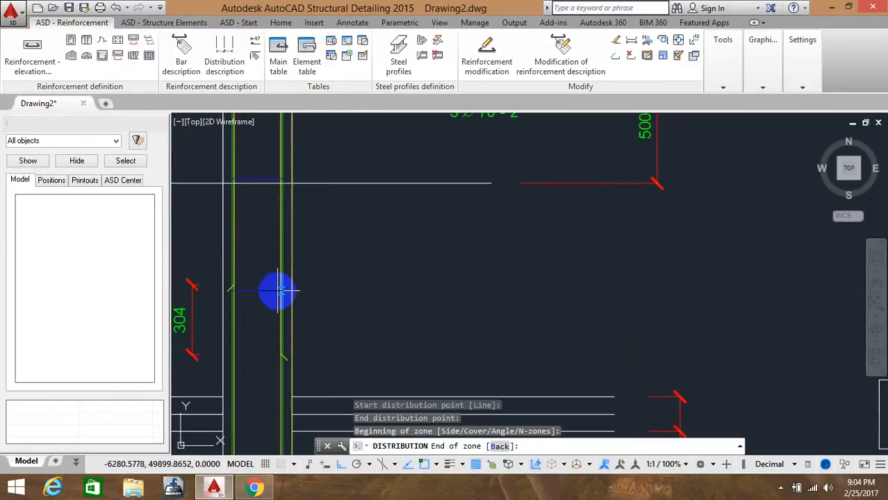
{"action": "middle_click_drag", "start_coordinate": [278, 290], "coordinate": [284, 171]}
{"action": "middle_click_drag", "start_coordinate": [281, 297], "coordinate": [278, 153]}
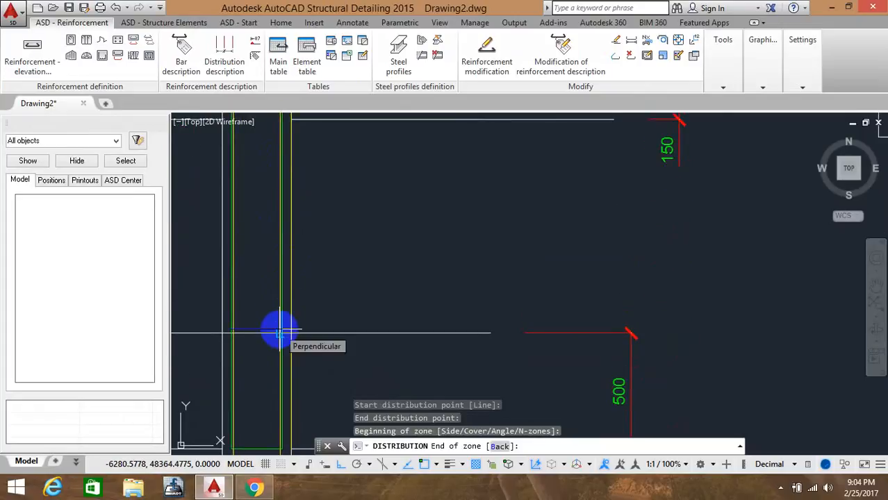
{"action": "left_click", "coordinate": [279, 334]}
{"action": "middle_click_drag", "start_coordinate": [276, 386], "coordinate": [276, 313]}
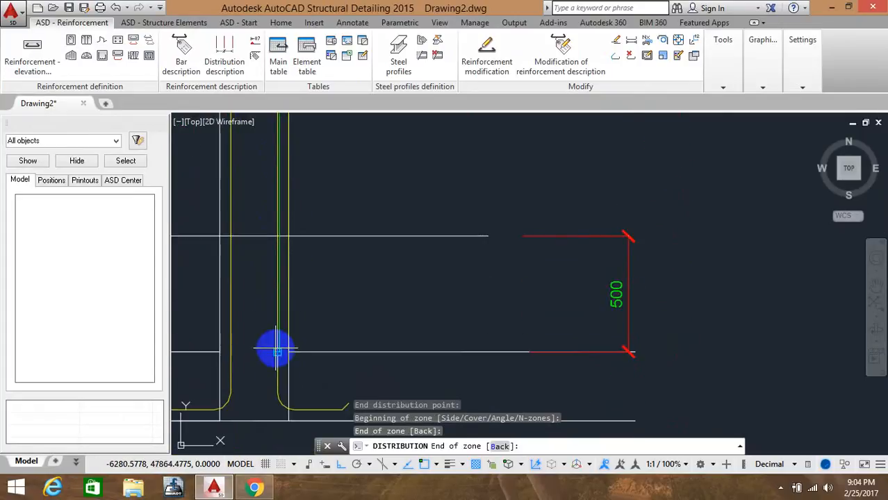
{"action": "left_click", "coordinate": [277, 349]}
{"action": "left_click", "coordinate": [248, 258]}
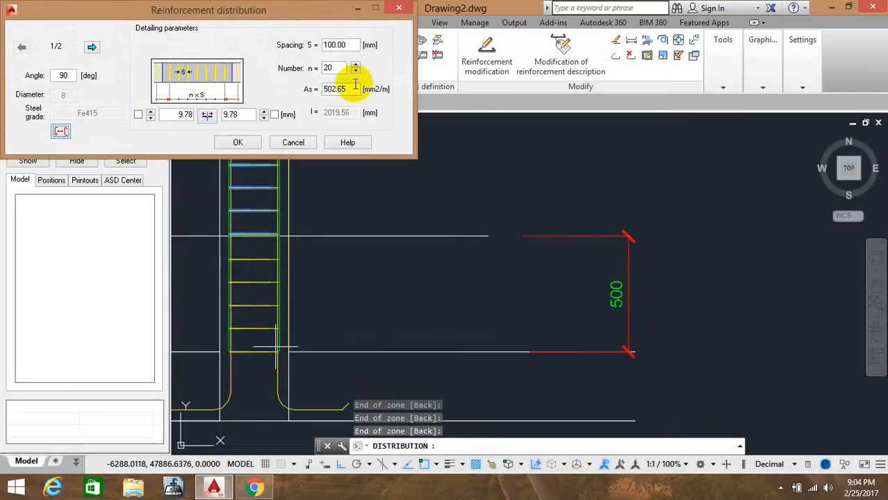
{"action": "left_click", "coordinate": [238, 142]}
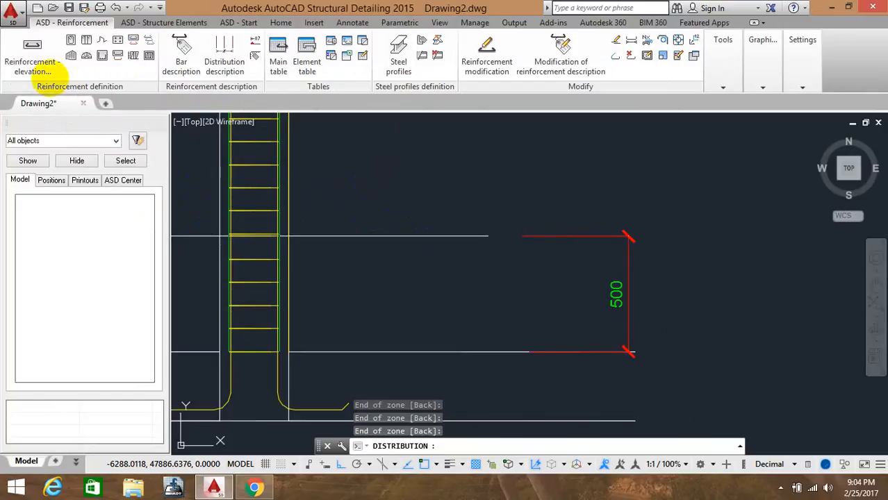
{"action": "key", "text": "Escape"}
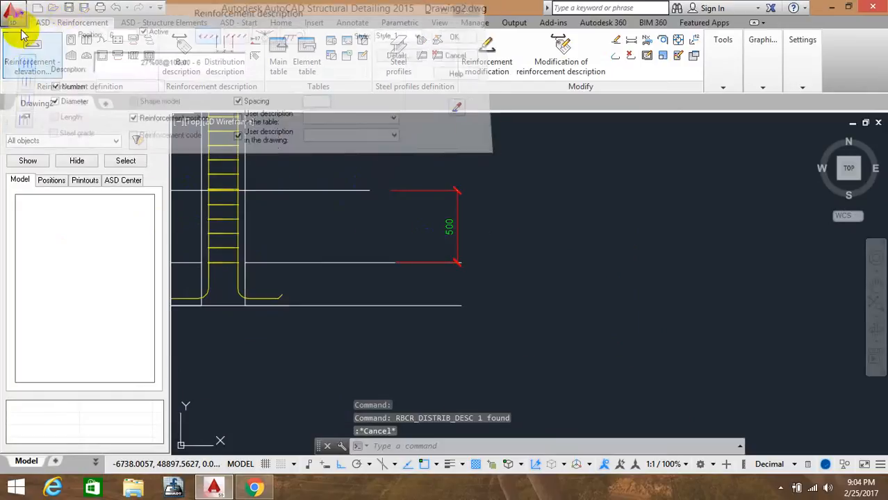
Delete the newly created tie distribution from the column elevation
{"action": "scroll", "coordinate": [175, 115], "scroll_direction": "down", "scroll_amount": 2}
{"action": "middle_click_drag", "start_coordinate": [259, 130], "coordinate": [531, 335]}
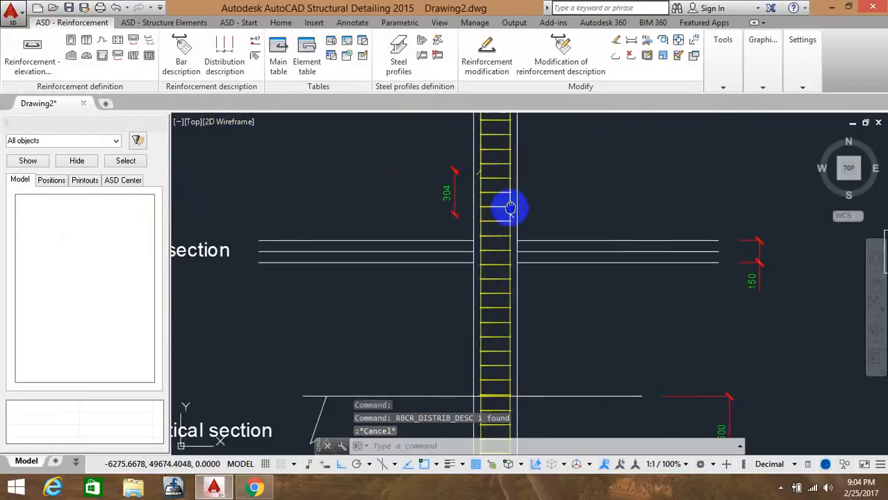
{"action": "middle_click_drag", "start_coordinate": [509, 207], "coordinate": [453, 380]}
{"action": "left_click", "coordinate": [442, 286]}
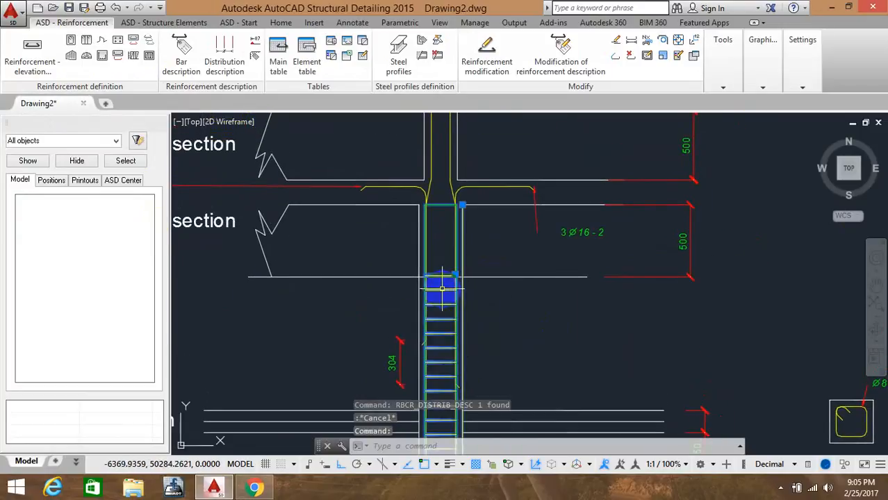
{"action": "key", "text": "Delete"}
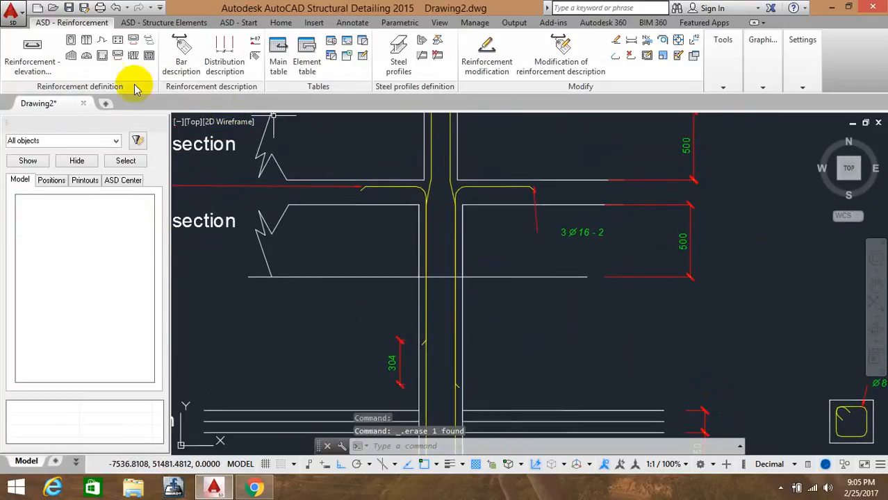
Start a tie distribution from the cross-section tie and set its distribution line along the column axis
{"action": "left_click", "coordinate": [150, 42]}
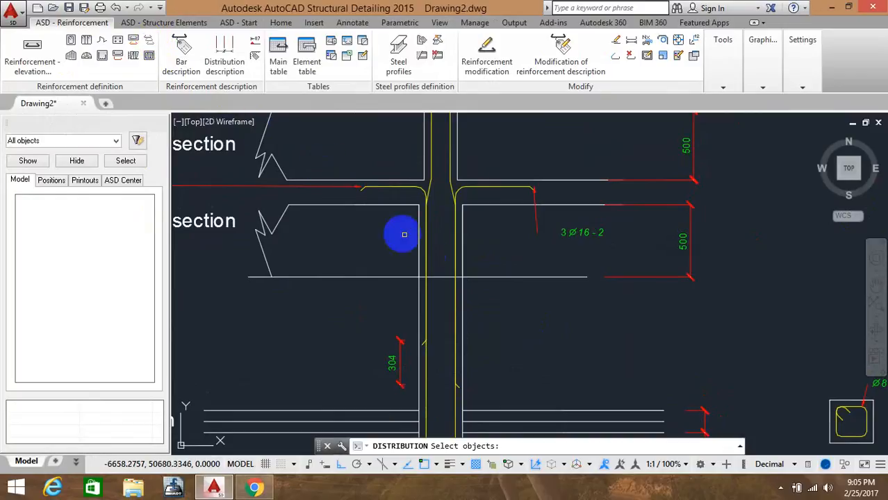
{"action": "middle_click_drag", "start_coordinate": [528, 292], "coordinate": [353, 231]}
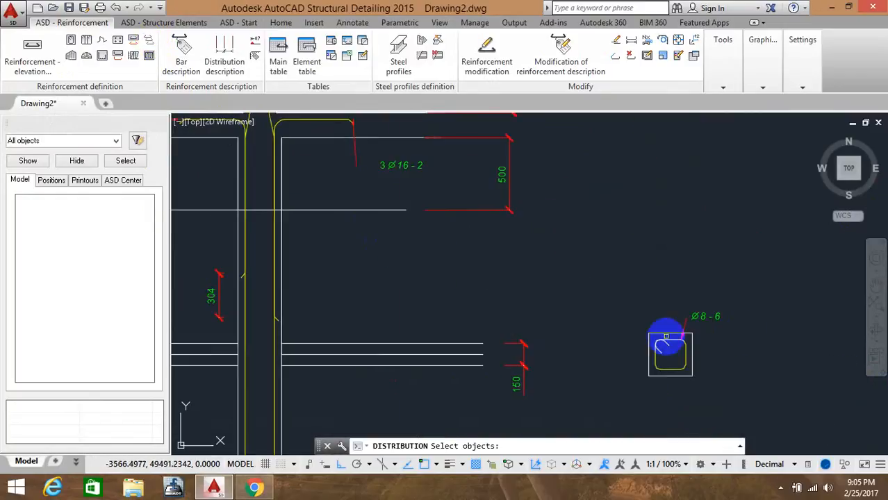
{"action": "left_click", "coordinate": [658, 341]}
{"action": "right_click", "coordinate": [471, 232]}
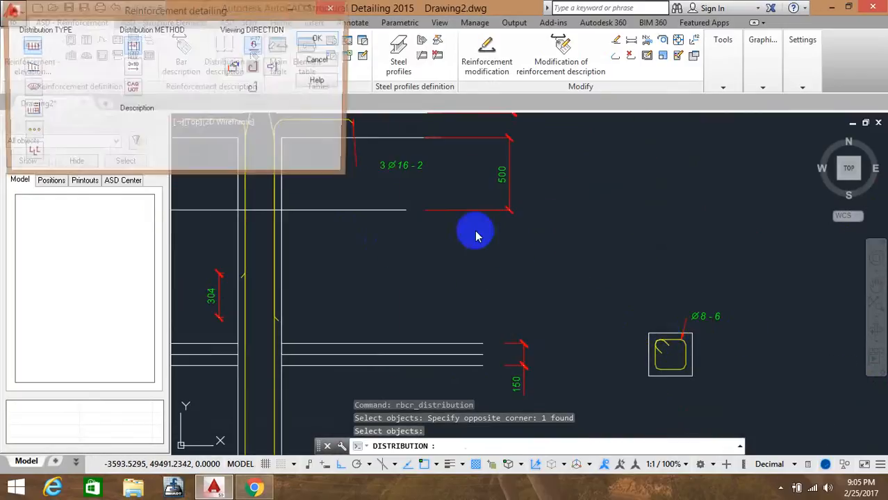
{"action": "left_click", "coordinate": [312, 40]}
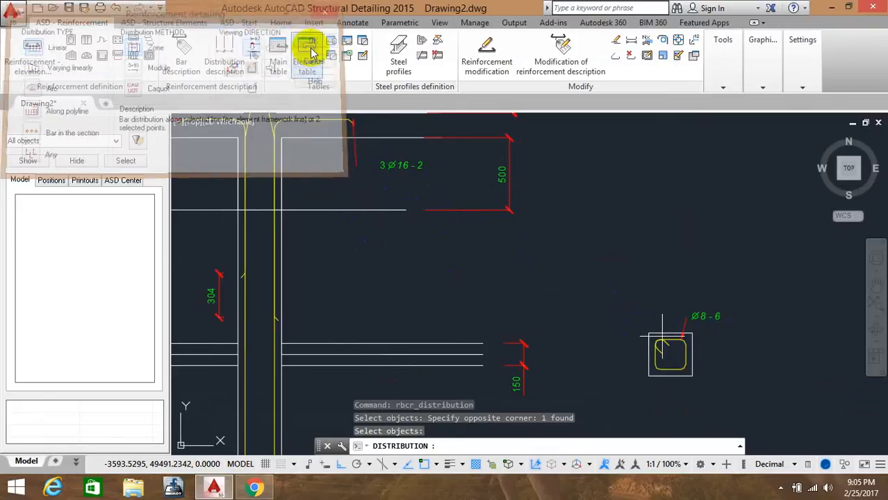
{"action": "left_click", "coordinate": [281, 140]}
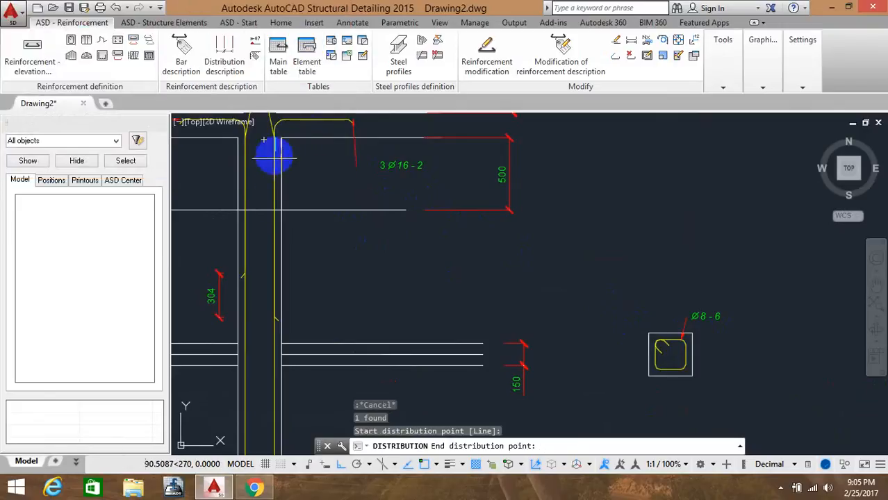
{"action": "middle_click_drag", "start_coordinate": [258, 284], "coordinate": [274, 139]}
{"action": "mouse_move", "coordinate": [302, 312]}
{"action": "middle_mouse_down"}
{"action": "mouse_move", "coordinate": [293, 167]}
{"action": "mouse_move", "coordinate": [264, 332]}
{"action": "middle_mouse_up"}
{"action": "left_click", "coordinate": [278, 277]}
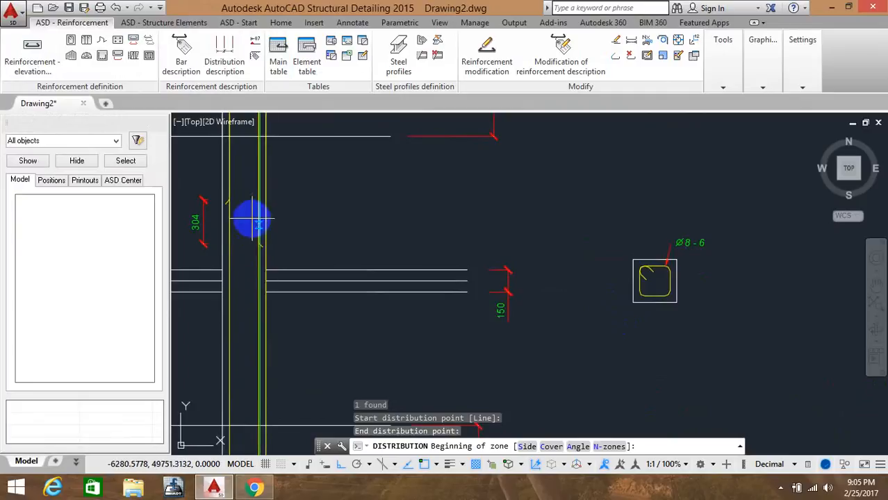
Mark the tie distribution zone boundaries along the column between the critical sections
{"action": "middle_click_drag", "start_coordinate": [251, 218], "coordinate": [256, 338]}
{"action": "scroll", "coordinate": [252, 260], "scroll_direction": "up", "scroll_amount": 5}
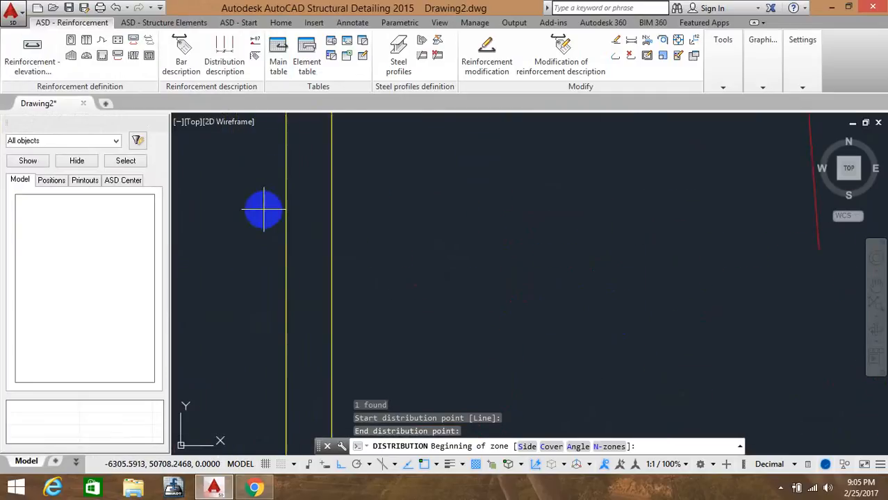
{"action": "middle_click_drag", "start_coordinate": [260, 209], "coordinate": [337, 287]}
{"action": "scroll", "coordinate": [337, 229], "scroll_direction": "down", "scroll_amount": 4}
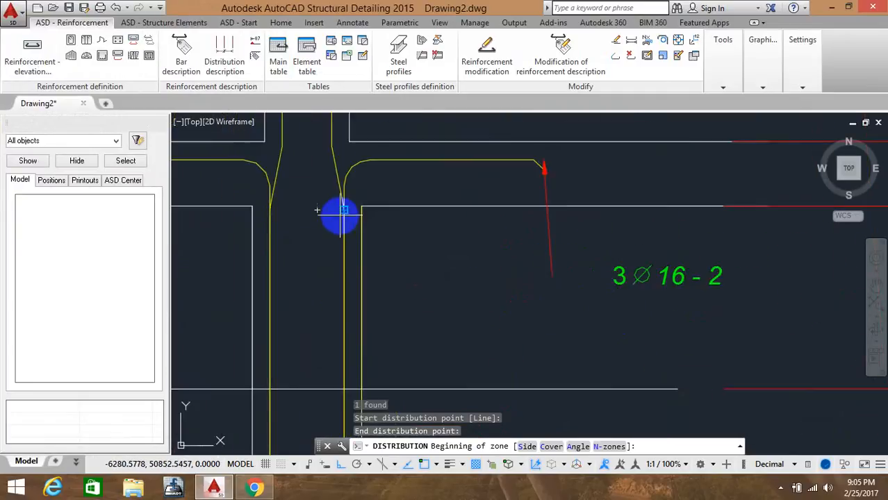
{"action": "left_click", "coordinate": [340, 217]}
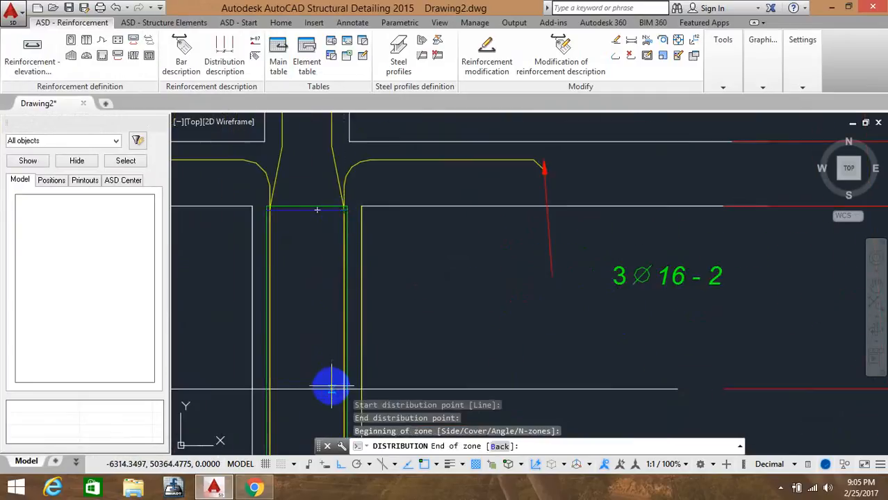
{"action": "middle_click_drag", "start_coordinate": [331, 388], "coordinate": [328, 192]}
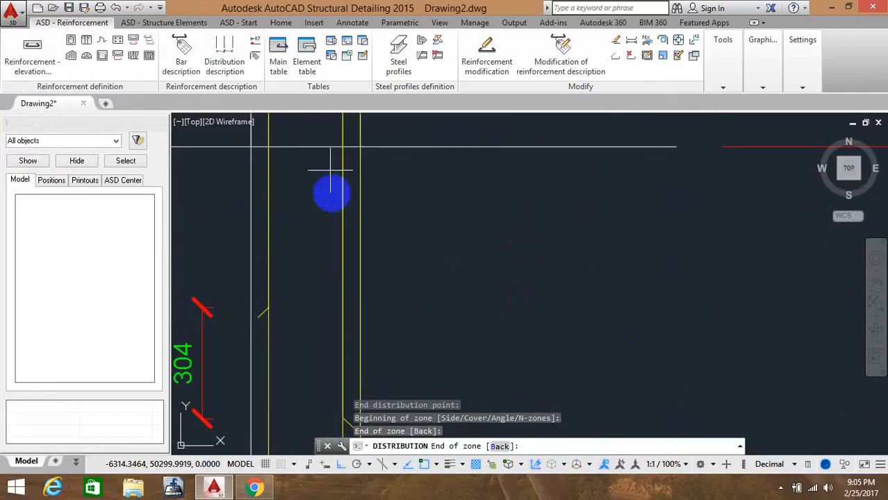
{"action": "mouse_move", "coordinate": [322, 336]}
{"action": "middle_mouse_down"}
{"action": "mouse_move", "coordinate": [313, 188]}
{"action": "mouse_move", "coordinate": [309, 320]}
{"action": "middle_mouse_up"}
{"action": "middle_click_drag", "start_coordinate": [307, 377], "coordinate": [302, 288]}
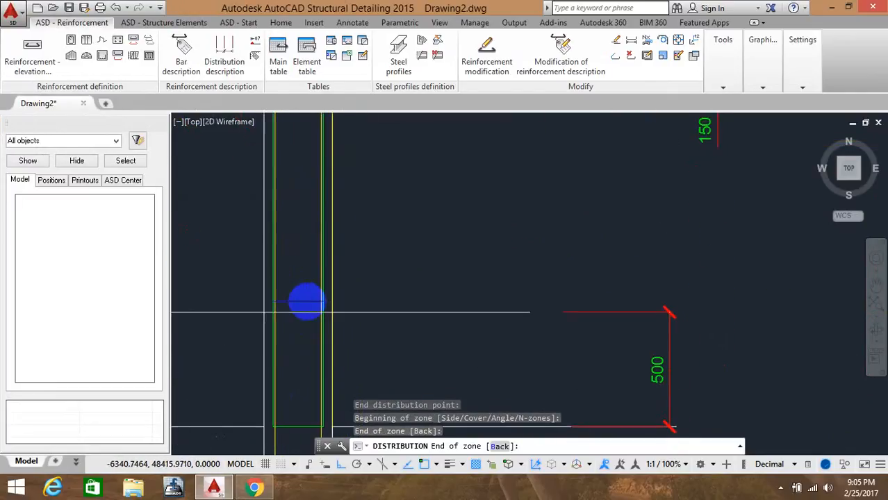
{"action": "scroll", "coordinate": [308, 309], "scroll_direction": "up", "scroll_amount": 3}
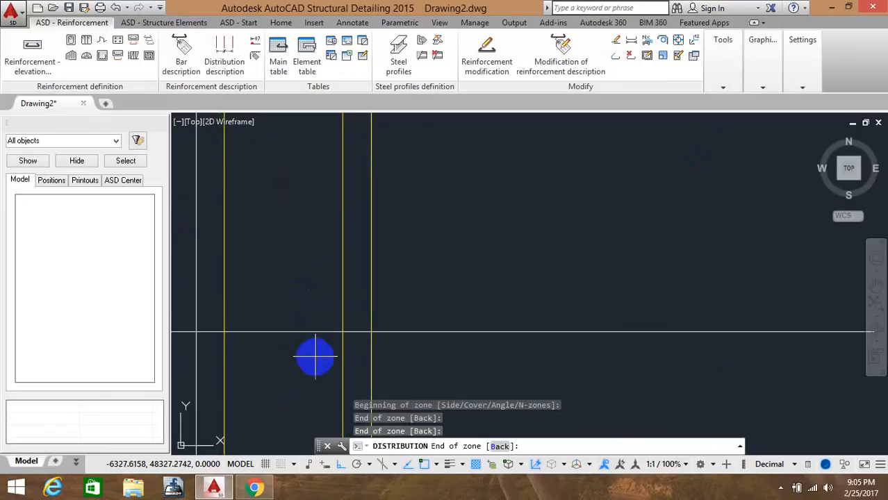
{"action": "middle_click_drag", "start_coordinate": [315, 356], "coordinate": [312, 208]}
{"action": "scroll", "coordinate": [301, 270], "scroll_direction": "down", "scroll_amount": 2}
{"action": "mouse_move", "coordinate": [301, 270]}
{"action": "middle_mouse_down"}
{"action": "mouse_move", "coordinate": [306, 338]}
{"action": "mouse_move", "coordinate": [298, 298]}
{"action": "mouse_move", "coordinate": [306, 318]}
{"action": "middle_mouse_up"}
{"action": "left_click", "coordinate": [305, 318]}
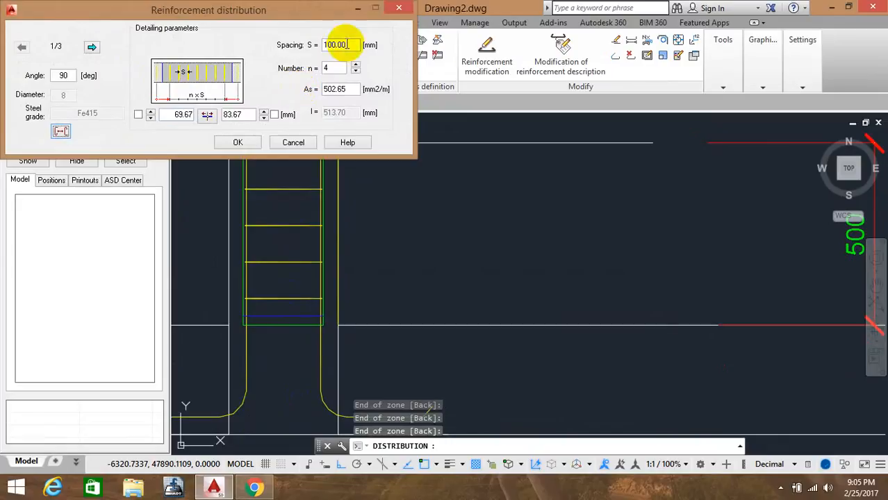
Set the second zone's tie spacing to 150 mm, keeping 100 mm in the first, and confirm the distribution
{"action": "left_click", "coordinate": [92, 50]}
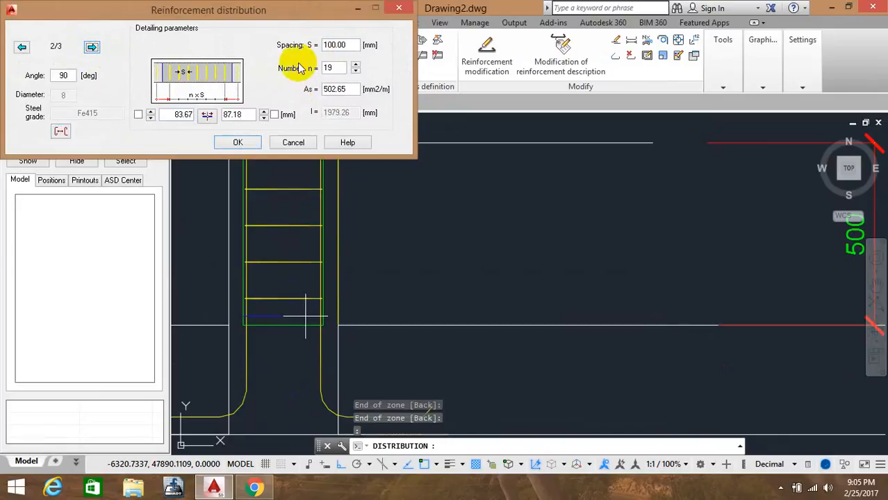
{"action": "double_click", "coordinate": [336, 45]}
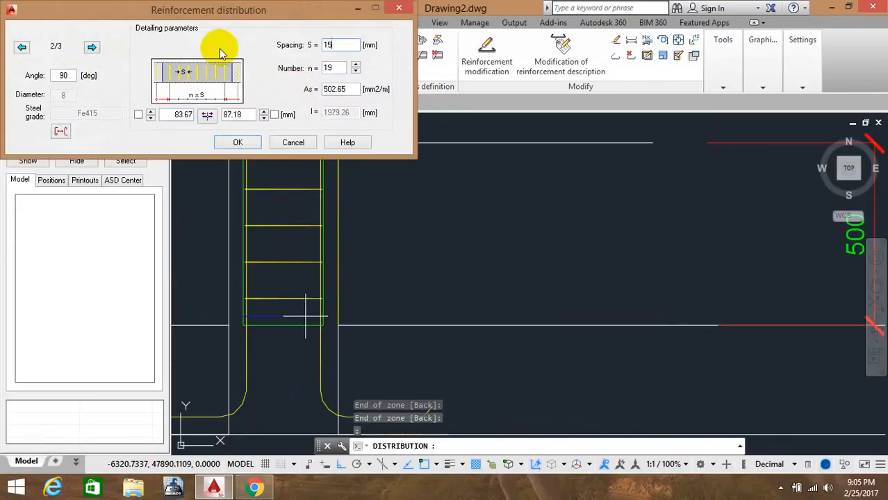
{"action": "left_click", "coordinate": [238, 142]}
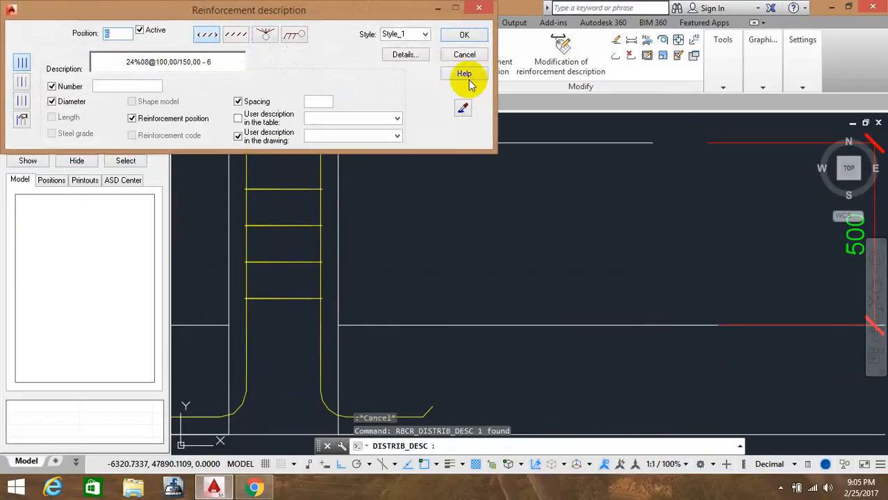
Place the tie distribution description, position 6, beside the column cross-section
{"action": "left_click", "coordinate": [465, 37]}
{"action": "scroll", "coordinate": [588, 228], "scroll_direction": "down", "scroll_amount": 3}
{"action": "mouse_move", "coordinate": [588, 228]}
{"action": "middle_mouse_down"}
{"action": "mouse_move", "coordinate": [377, 284]}
{"action": "mouse_move", "coordinate": [337, 307]}
{"action": "middle_mouse_up"}
{"action": "left_click", "coordinate": [473, 311]}
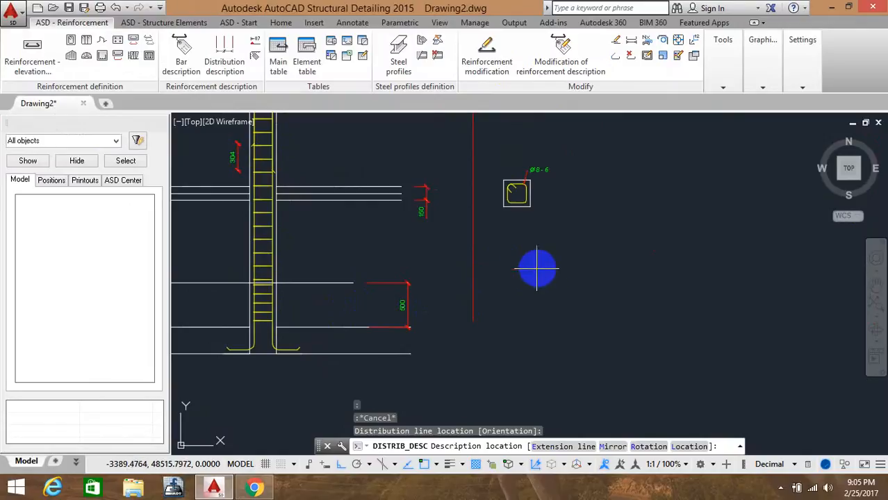
{"action": "left_click", "coordinate": [561, 269]}
{"action": "left_click", "coordinate": [553, 280]}
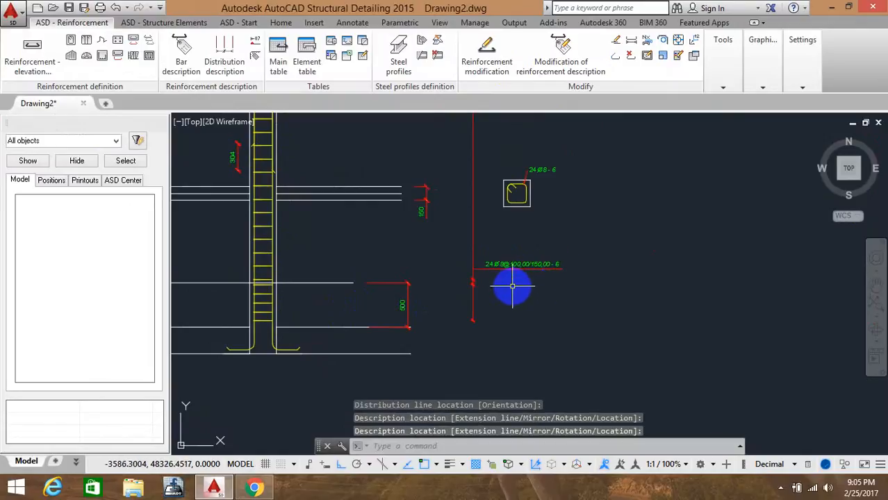
{"action": "scroll", "coordinate": [514, 268], "scroll_direction": "up", "scroll_amount": 8}
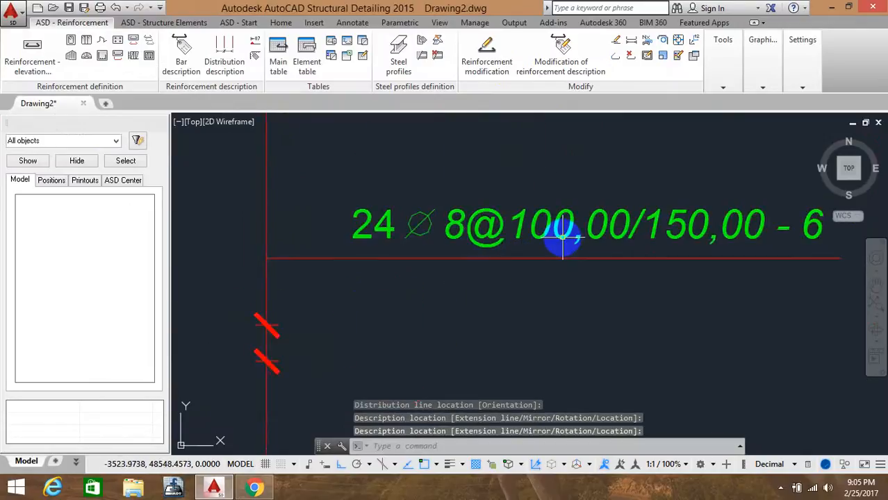
Start a linear zone tie distribution from the lower cross-section tie, position 5
{"action": "scroll", "coordinate": [575, 232], "scroll_direction": "down", "scroll_amount": 6}
{"action": "middle_click_drag", "start_coordinate": [492, 292], "coordinate": [624, 270]}
{"action": "scroll", "coordinate": [564, 258], "scroll_direction": "down", "scroll_amount": 4}
{"action": "middle_click_drag", "start_coordinate": [555, 246], "coordinate": [579, 400]}
{"action": "scroll", "coordinate": [522, 247], "scroll_direction": "up", "scroll_amount": 4}
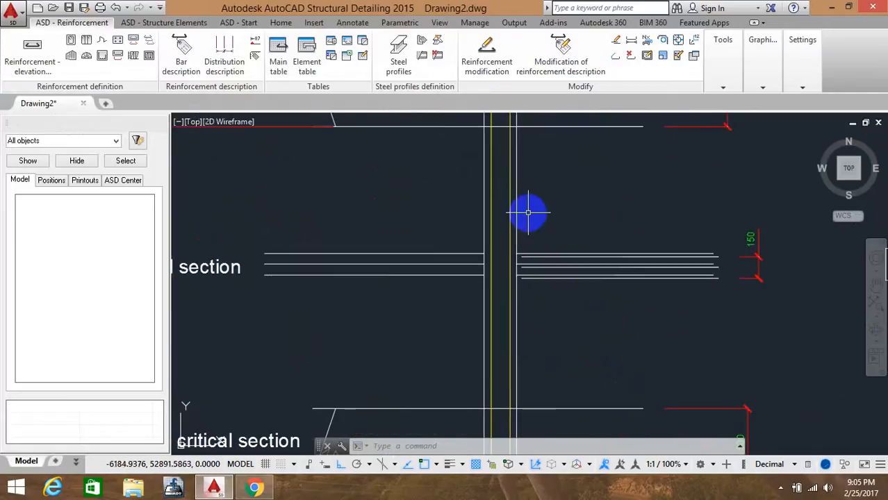
{"action": "left_click", "coordinate": [151, 40]}
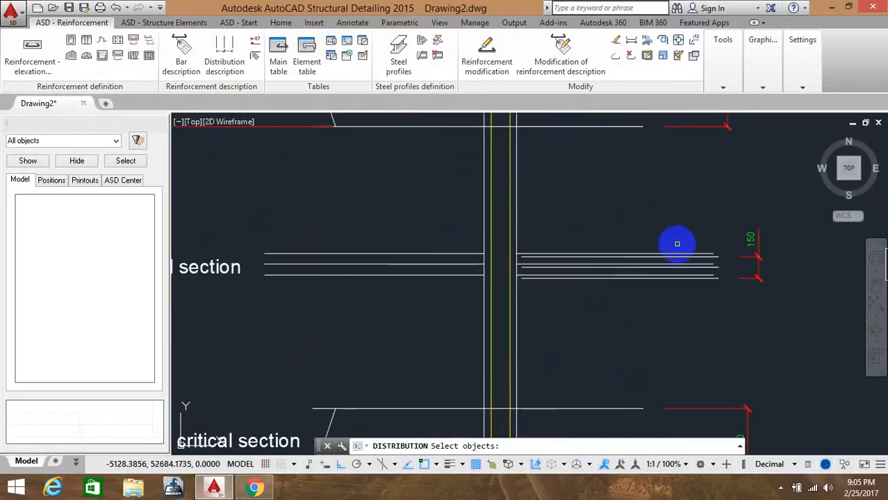
{"action": "middle_click_drag", "start_coordinate": [677, 243], "coordinate": [382, 291]}
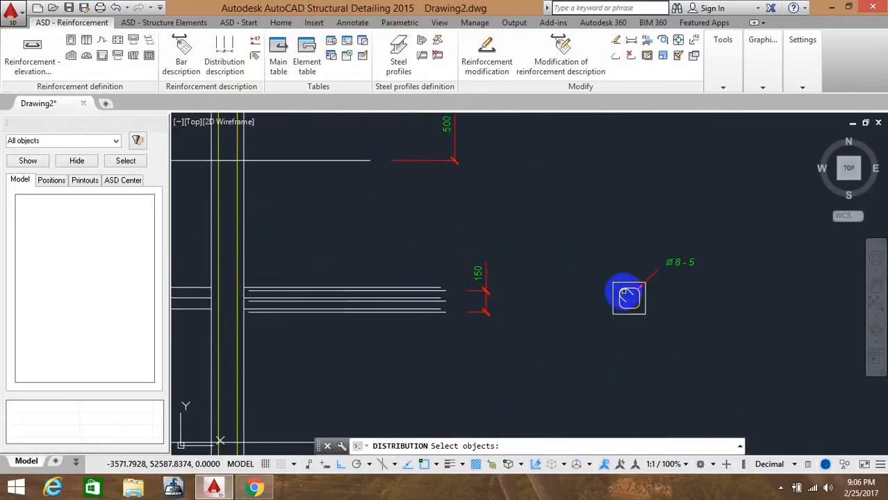
{"action": "left_click", "coordinate": [629, 297]}
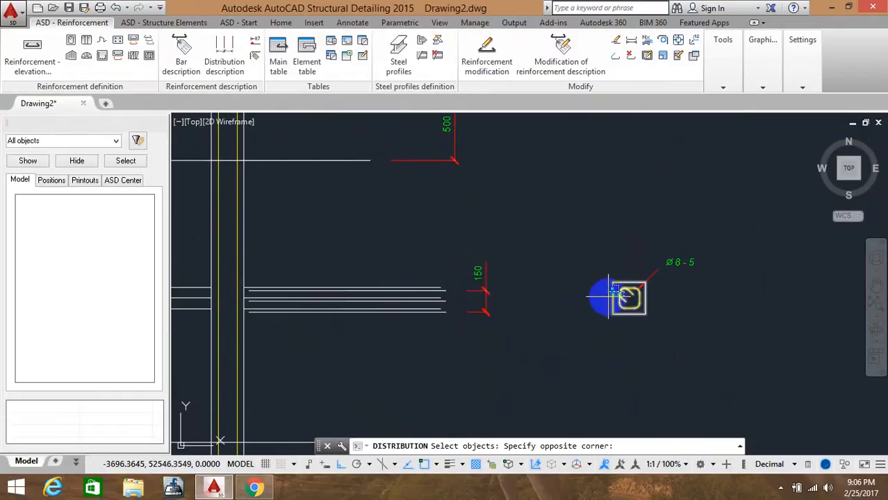
{"action": "left_click", "coordinate": [627, 294]}
{"action": "right_click", "coordinate": [432, 185]}
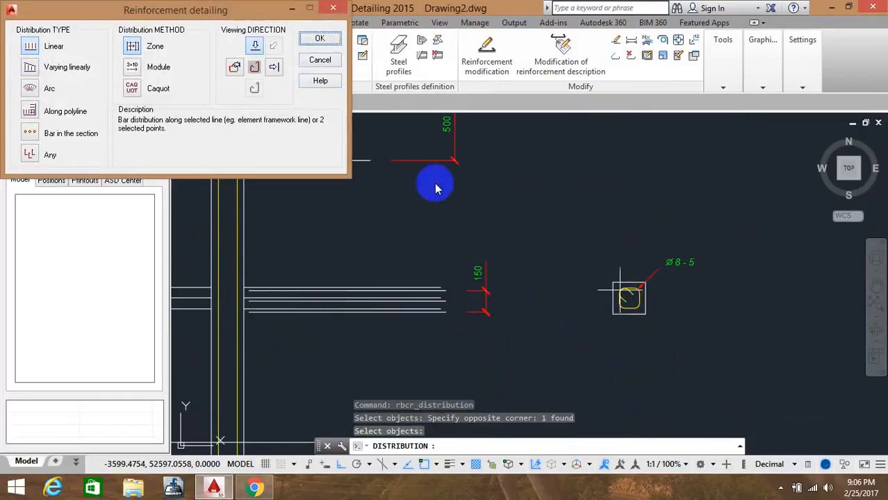
{"action": "left_click", "coordinate": [328, 40]}
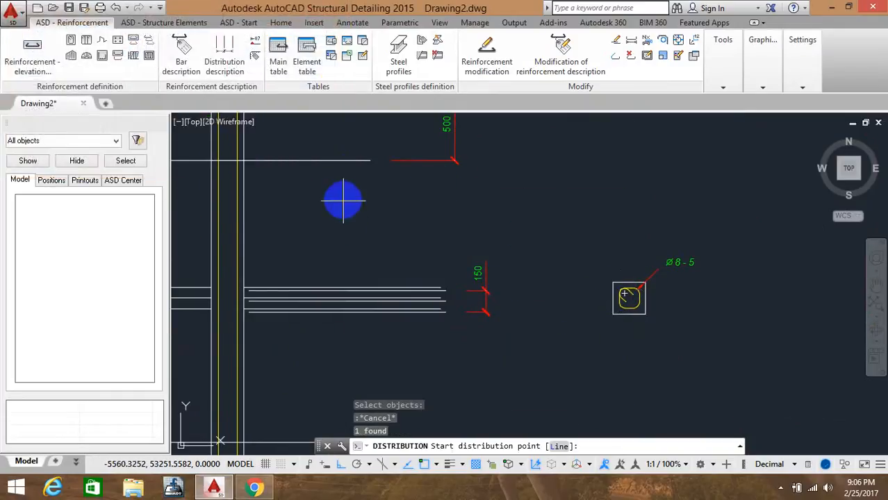
Set the distribution line along the column axis from the upper joint down to the lower beam face
{"action": "mouse_move", "coordinate": [347, 198]}
{"action": "middle_mouse_down"}
{"action": "mouse_move", "coordinate": [476, 251]}
{"action": "mouse_move", "coordinate": [531, 317]}
{"action": "middle_mouse_up"}
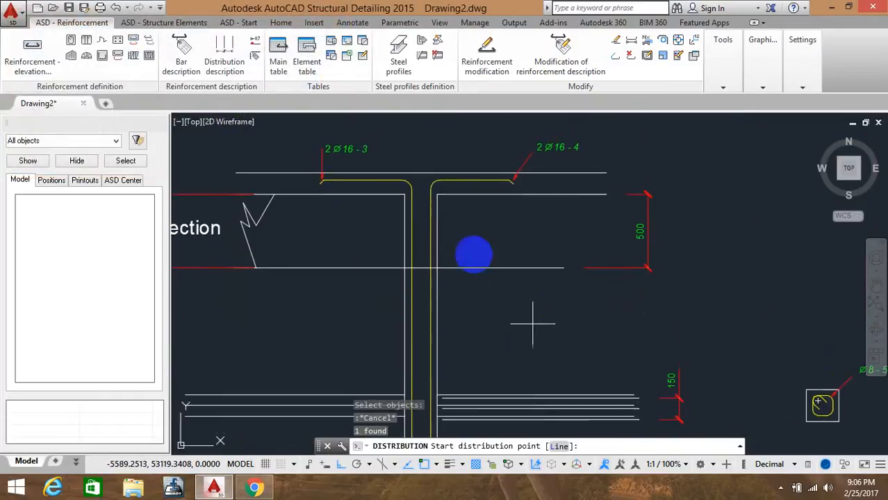
{"action": "left_click", "coordinate": [439, 194]}
{"action": "middle_click_drag", "start_coordinate": [432, 321], "coordinate": [412, 182]}
{"action": "middle_click_drag", "start_coordinate": [403, 410], "coordinate": [398, 271]}
{"action": "middle_click_drag", "start_coordinate": [403, 370], "coordinate": [398, 333]}
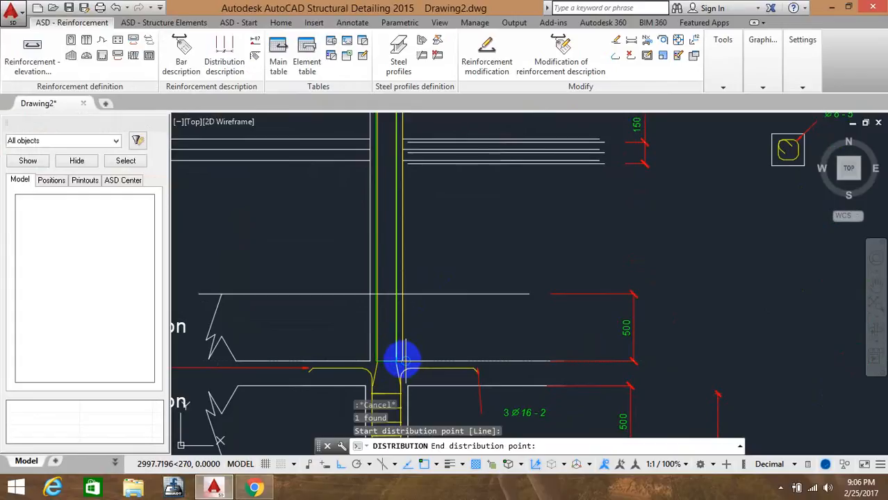
{"action": "scroll", "coordinate": [401, 359], "scroll_direction": "up", "scroll_amount": 3}
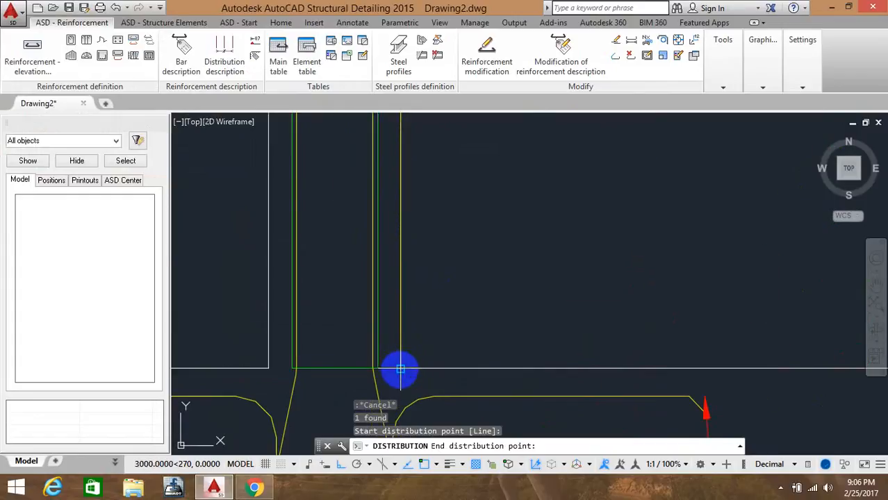
{"action": "left_click", "coordinate": [400, 370]}
Mark the three tie distribution zone boundaries along the column between the critical sections
{"action": "scroll", "coordinate": [397, 209], "scroll_direction": "down", "scroll_amount": 2}
{"action": "middle_click_drag", "start_coordinate": [397, 208], "coordinate": [381, 333]}
{"action": "scroll", "coordinate": [382, 221], "scroll_direction": "up", "scroll_amount": 1}
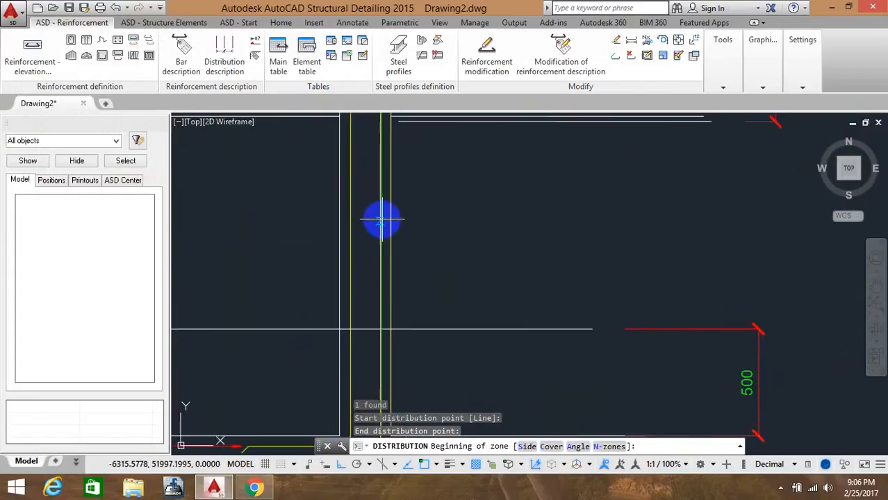
{"action": "mouse_move", "coordinate": [382, 220]}
{"action": "middle_mouse_down"}
{"action": "mouse_move", "coordinate": [371, 417]}
{"action": "mouse_move", "coordinate": [367, 395]}
{"action": "middle_mouse_up"}
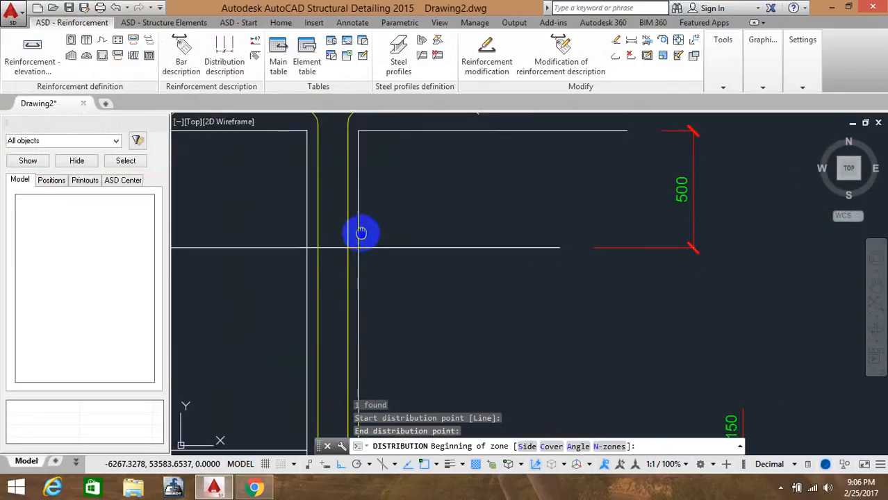
{"action": "middle_click_drag", "start_coordinate": [361, 232], "coordinate": [347, 278]}
{"action": "scroll", "coordinate": [350, 243], "scroll_direction": "up", "scroll_amount": 2}
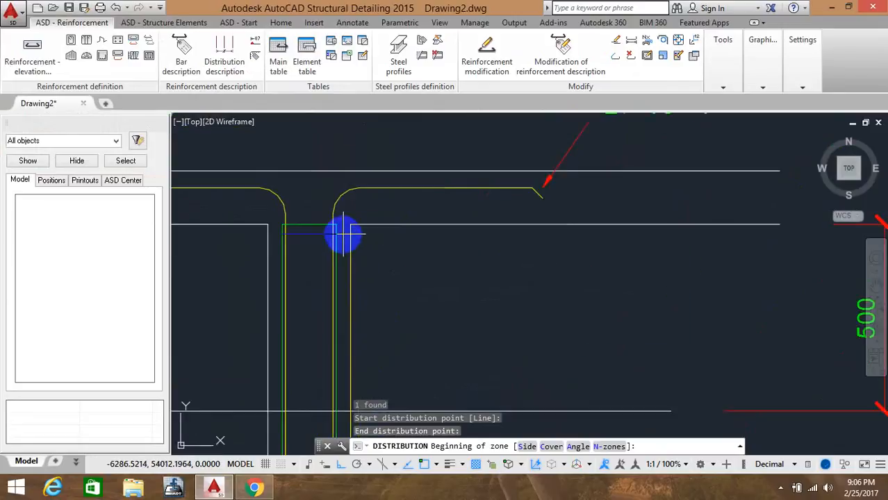
{"action": "left_click", "coordinate": [342, 240]}
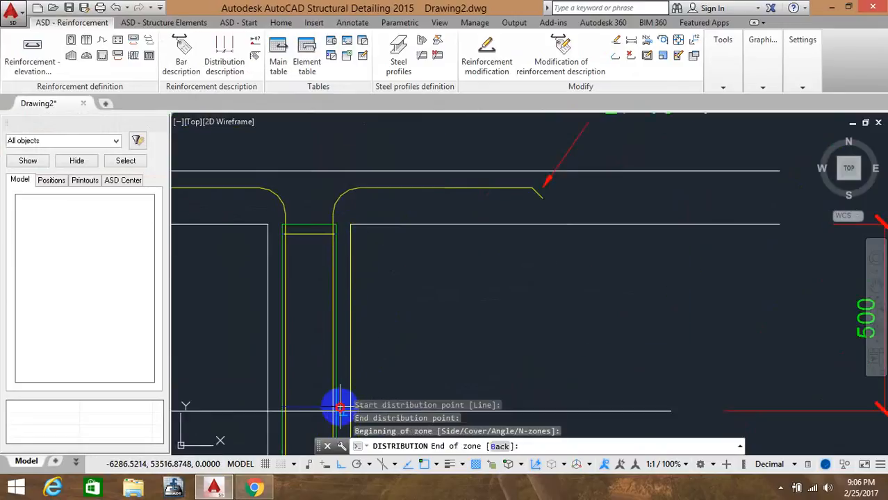
{"action": "scroll", "coordinate": [337, 162], "scroll_direction": "down", "scroll_amount": 4}
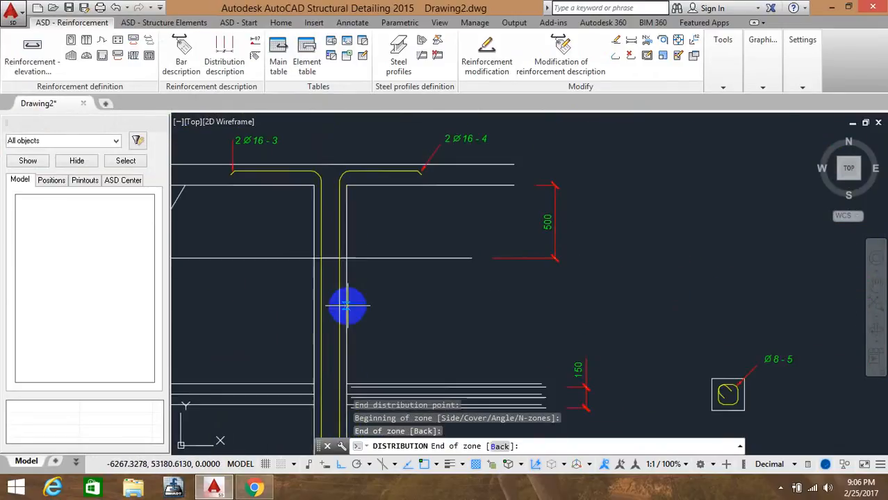
{"action": "middle_click_drag", "start_coordinate": [347, 306], "coordinate": [356, 182]}
{"action": "middle_click_drag", "start_coordinate": [353, 321], "coordinate": [353, 232]}
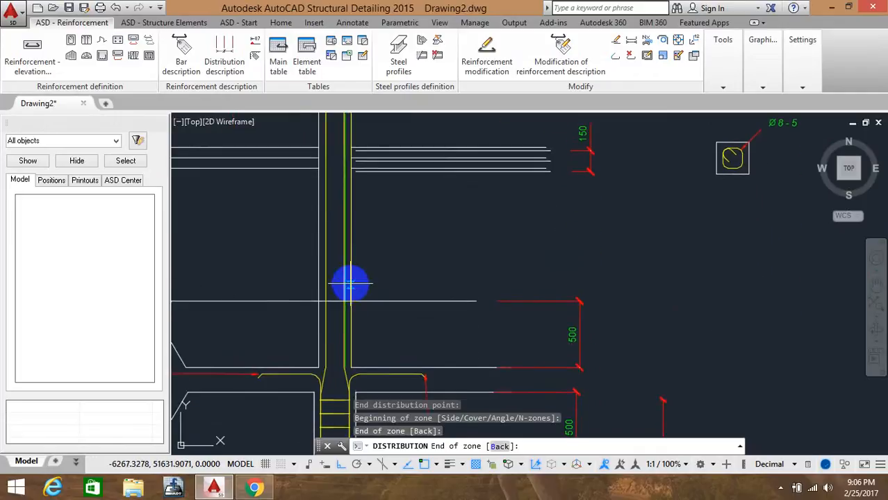
{"action": "mouse_move", "coordinate": [351, 283]}
{"action": "middle_mouse_down"}
{"action": "mouse_move", "coordinate": [337, 342]}
{"action": "mouse_move", "coordinate": [335, 212]}
{"action": "middle_mouse_up"}
{"action": "scroll", "coordinate": [335, 281], "scroll_direction": "up", "scroll_amount": 2}
{"action": "middle_click_drag", "start_coordinate": [335, 284], "coordinate": [335, 302]}
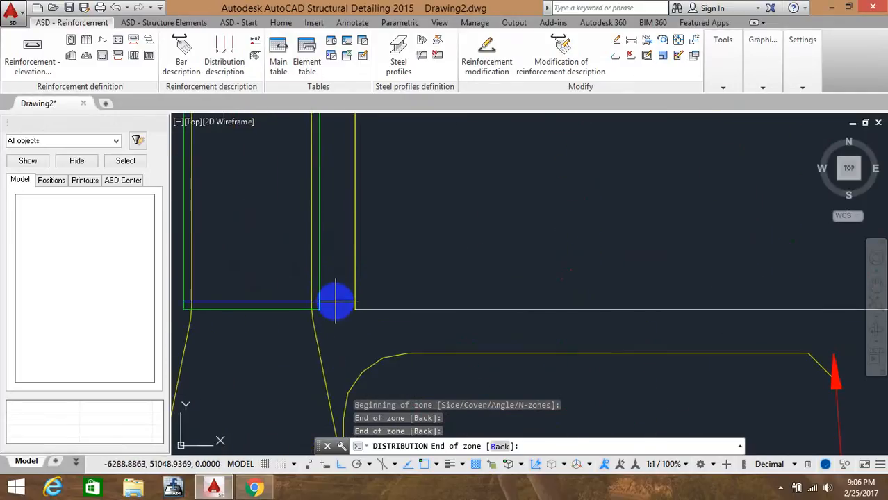
{"action": "left_click", "coordinate": [336, 302]}
{"action": "left_click", "coordinate": [325, 248]}
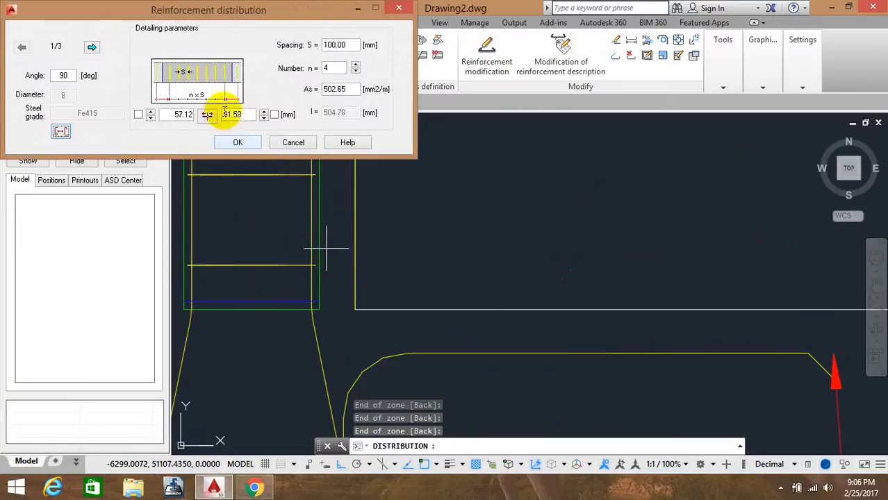
Set the second zone's tie spacing to 150 mm and confirm the distribution
{"action": "left_click", "coordinate": [91, 46]}
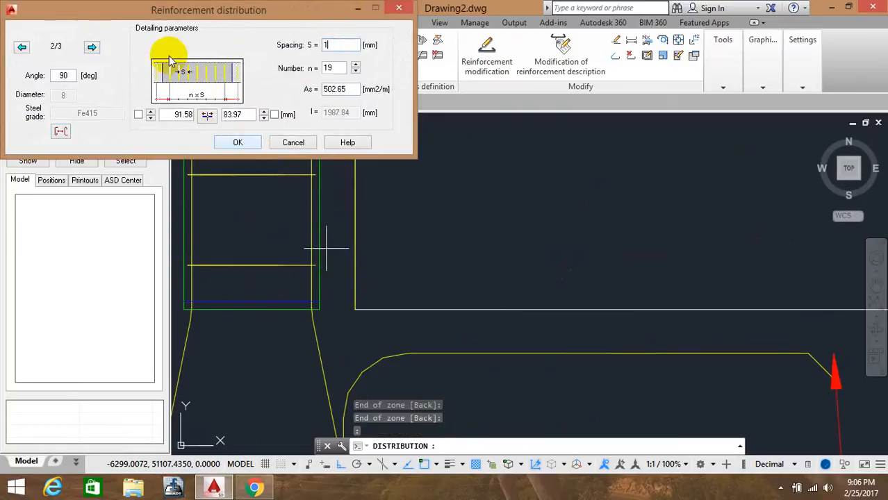
{"action": "left_click", "coordinate": [238, 142]}
Accept the tie distribution description, position 5, and place it beside the column
{"action": "left_click", "coordinate": [468, 33]}
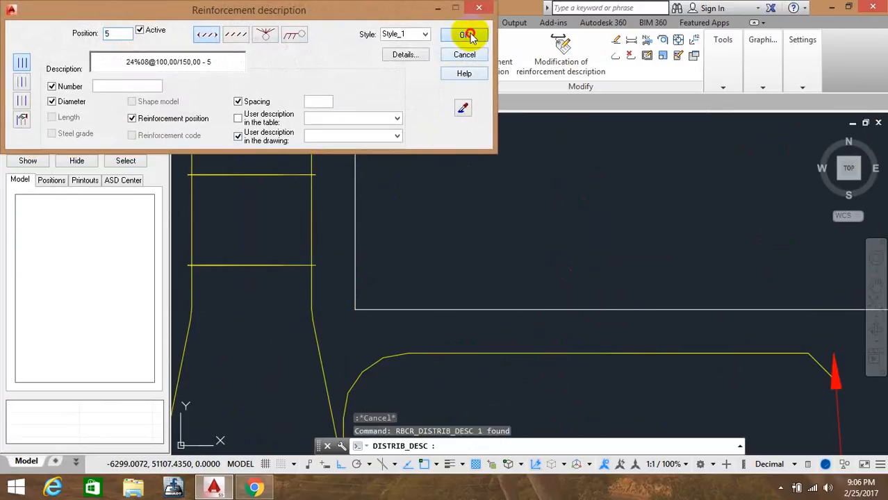
{"action": "scroll", "coordinate": [542, 166], "scroll_direction": "down", "scroll_amount": 8}
{"action": "mouse_move", "coordinate": [590, 186]}
{"action": "middle_mouse_down"}
{"action": "mouse_move", "coordinate": [462, 252]}
{"action": "mouse_move", "coordinate": [393, 304]}
{"action": "middle_mouse_up"}
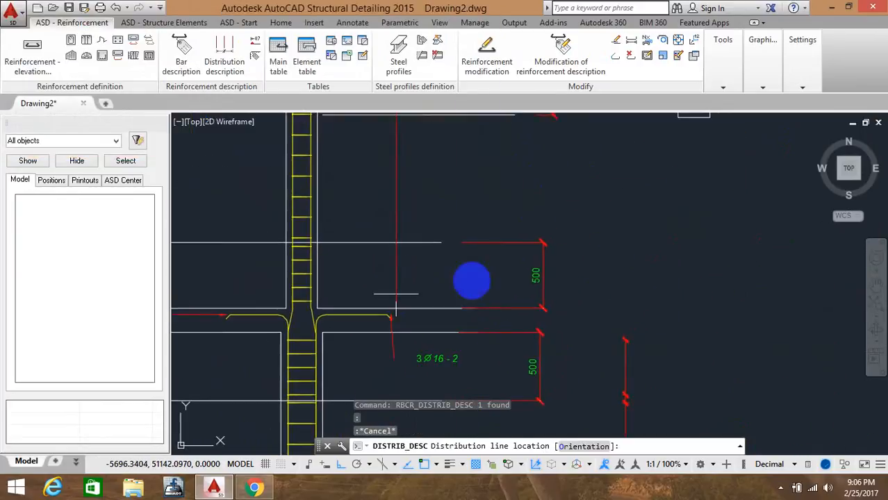
{"action": "scroll", "coordinate": [599, 276], "scroll_direction": "down", "scroll_amount": 2}
{"action": "left_click", "coordinate": [600, 273]}
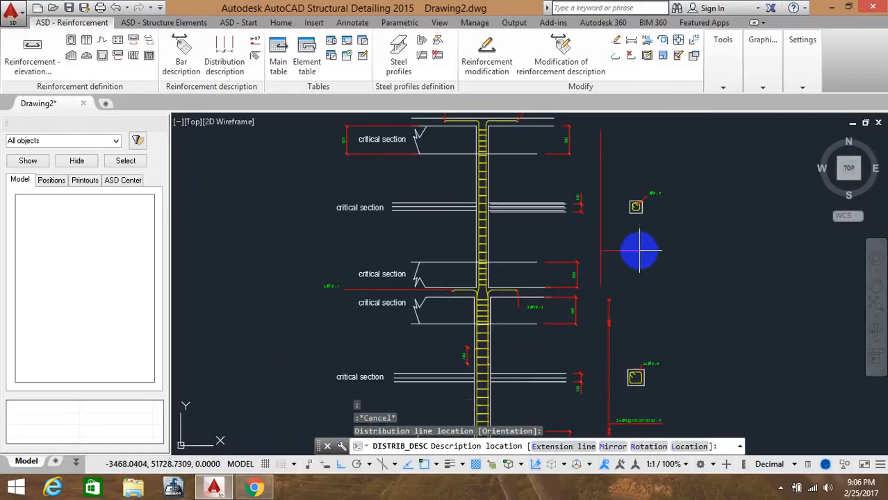
{"action": "left_click", "coordinate": [656, 247]}
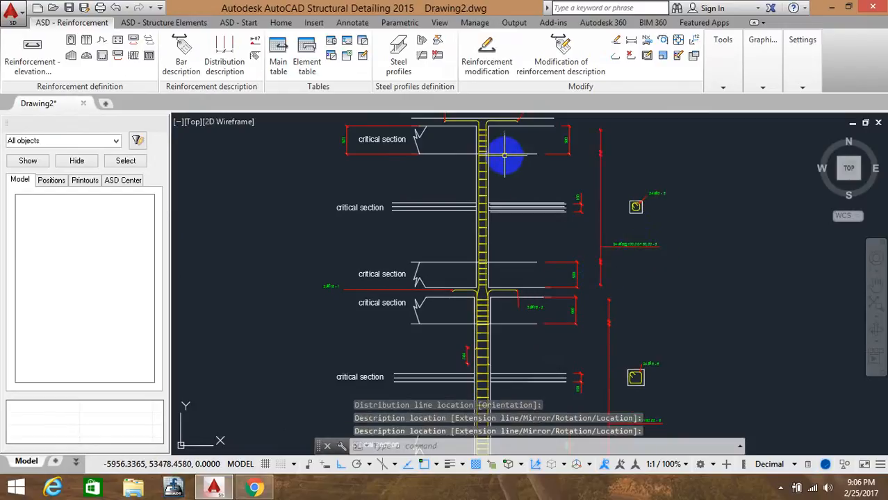
Stretch the upper end of the tie distribution up into the beam-column joint
{"action": "middle_click_drag", "start_coordinate": [507, 151], "coordinate": [490, 197]}
{"action": "scroll", "coordinate": [478, 348], "scroll_direction": "up", "scroll_amount": 8}
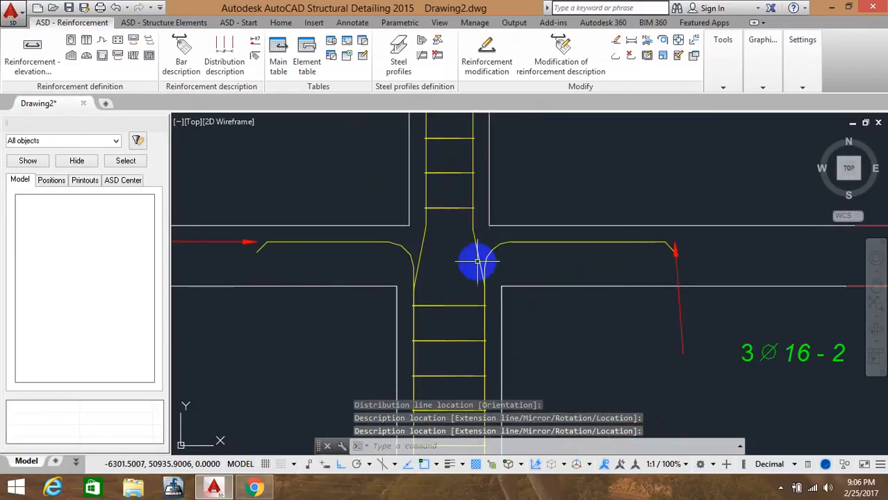
{"action": "scroll", "coordinate": [461, 245], "scroll_direction": "down", "scroll_amount": 2}
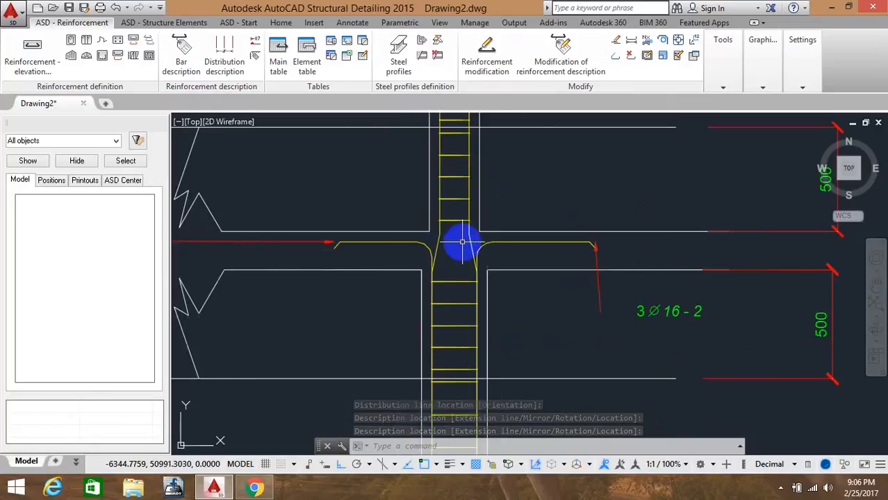
{"action": "middle_click_drag", "start_coordinate": [466, 273], "coordinate": [449, 221]}
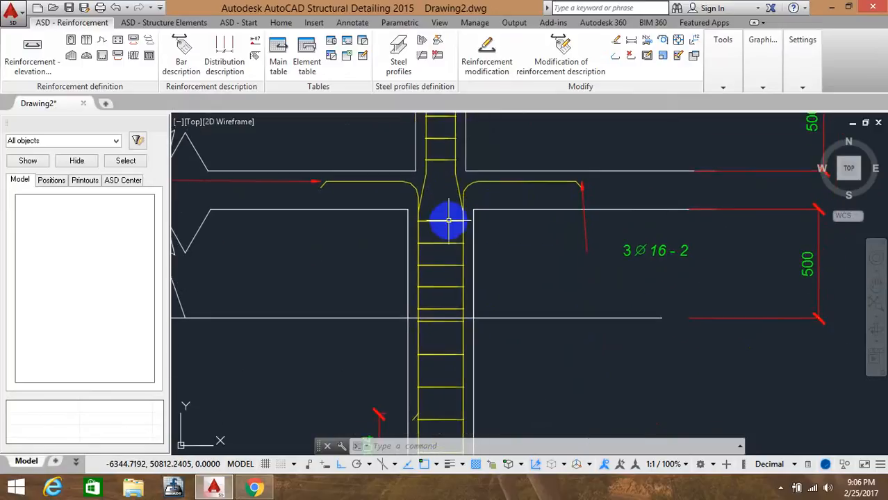
{"action": "left_click", "coordinate": [466, 216]}
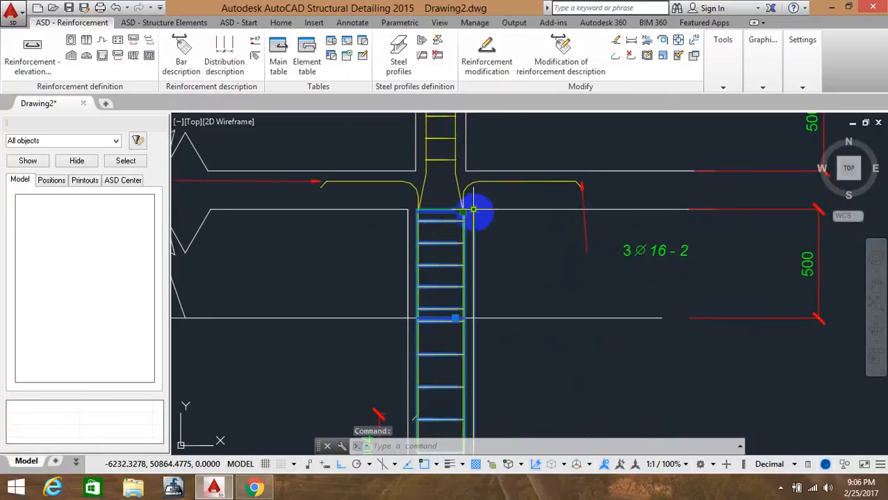
{"action": "left_click", "coordinate": [473, 209]}
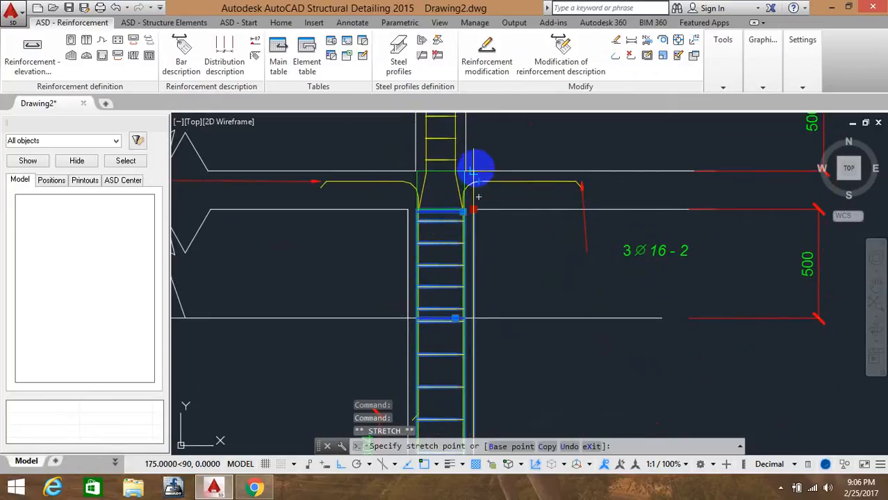
{"action": "left_click", "coordinate": [473, 171]}
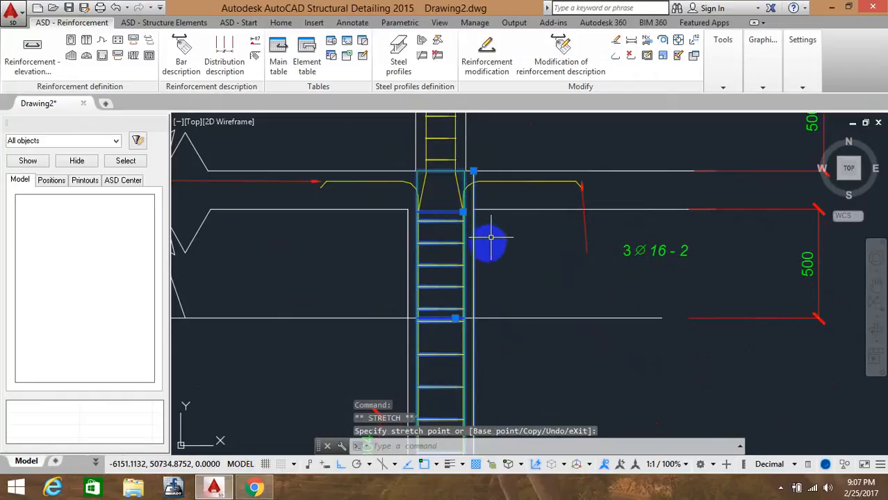
{"action": "left_click", "coordinate": [495, 279]}
{"action": "key", "text": "Escape"}
{"action": "key", "text": "Escape"}
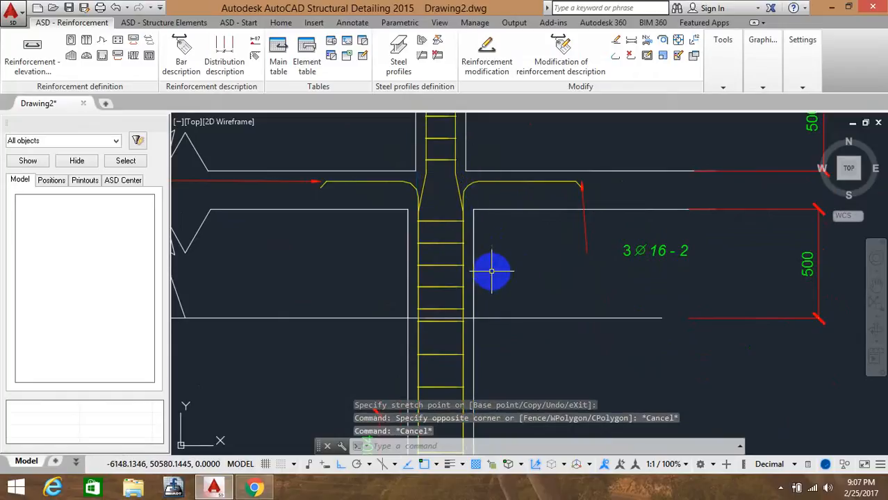
{"action": "left_click", "coordinate": [447, 222]}
{"action": "left_click", "coordinate": [463, 212]}
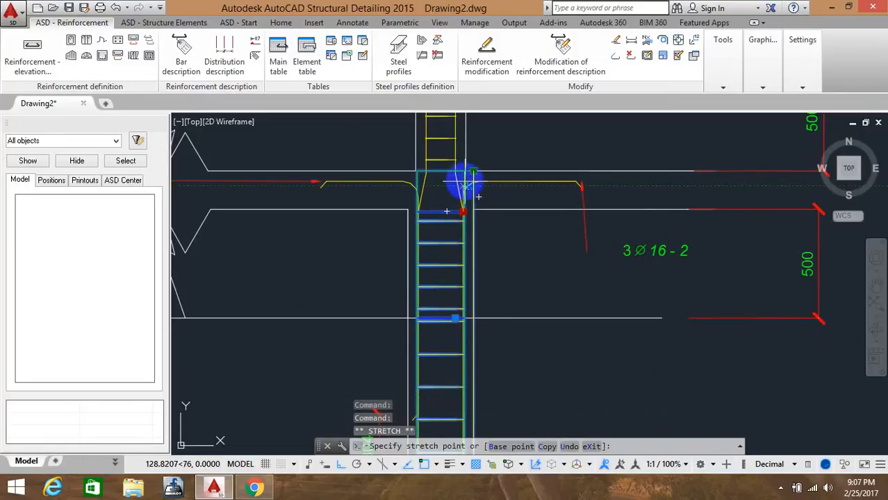
{"action": "left_click", "coordinate": [463, 182]}
{"action": "key", "text": "Escape"}
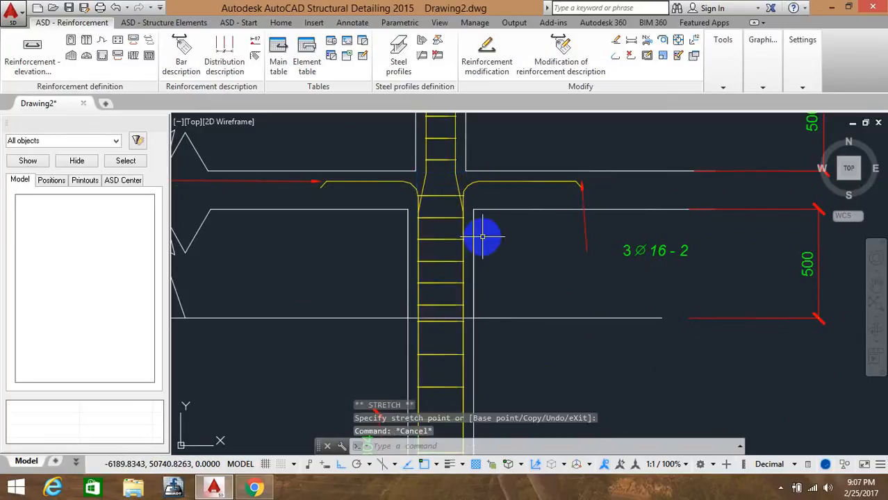
{"action": "left_click", "coordinate": [446, 198]}
{"action": "left_click", "coordinate": [463, 186]}
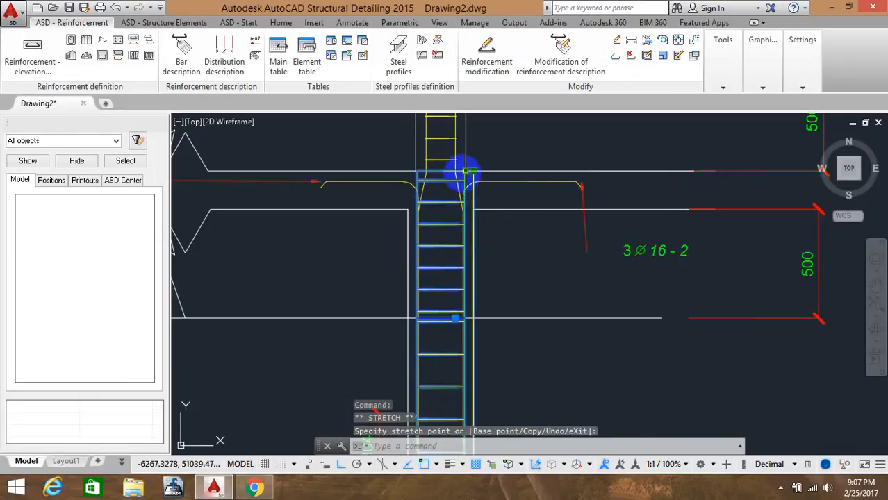
{"action": "key", "text": "Escape"}
Start a point distribution of bars from the column's longitudinal bar in elevation
{"action": "scroll", "coordinate": [466, 208], "scroll_direction": "down", "scroll_amount": 3}
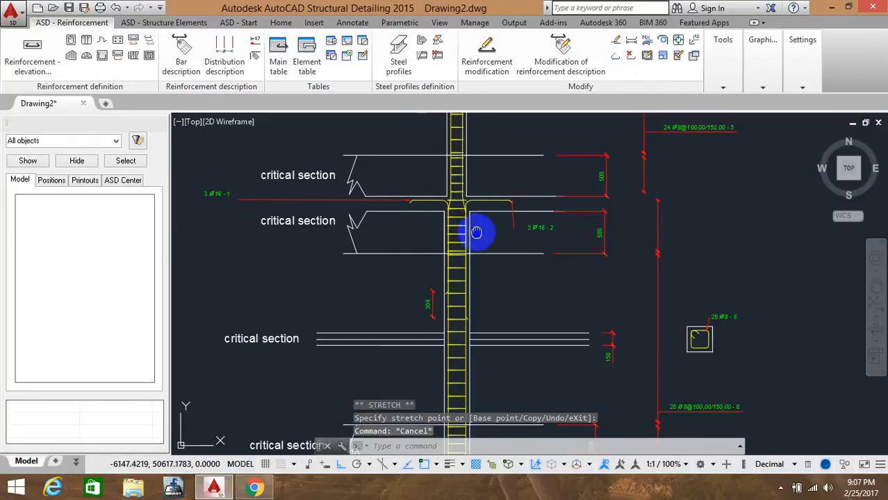
{"action": "mouse_move", "coordinate": [476, 232]}
{"action": "middle_mouse_down"}
{"action": "mouse_move", "coordinate": [451, 170]}
{"action": "mouse_move", "coordinate": [418, 264]}
{"action": "mouse_move", "coordinate": [451, 238]}
{"action": "mouse_move", "coordinate": [415, 321]}
{"action": "middle_mouse_up"}
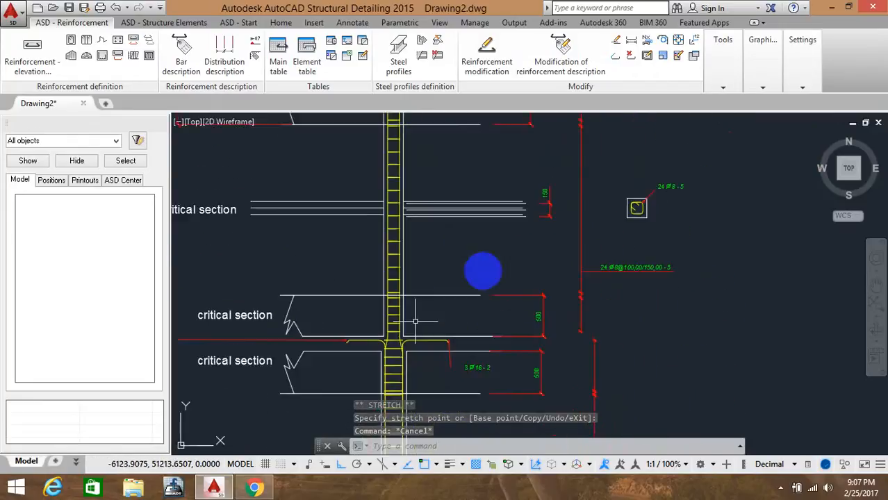
{"action": "middle_click_drag", "start_coordinate": [522, 249], "coordinate": [475, 319]}
{"action": "middle_click_drag", "start_coordinate": [578, 292], "coordinate": [554, 310]}
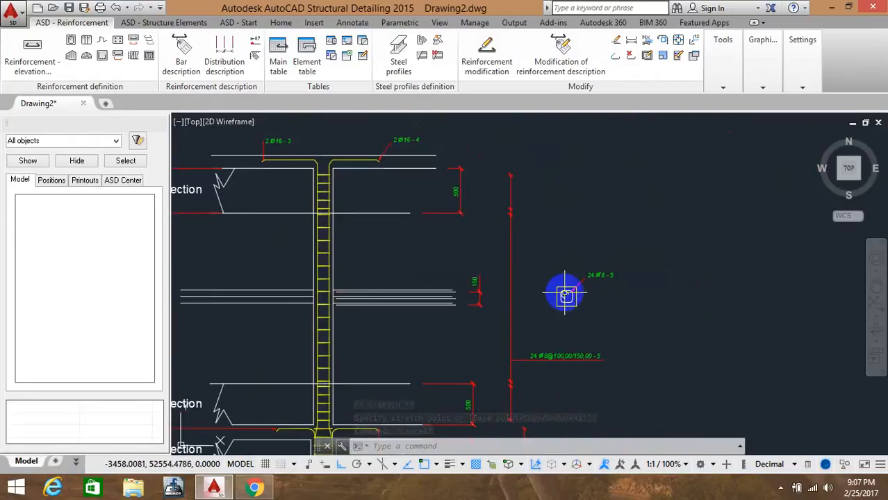
{"action": "scroll", "coordinate": [566, 295], "scroll_direction": "up", "scroll_amount": 2}
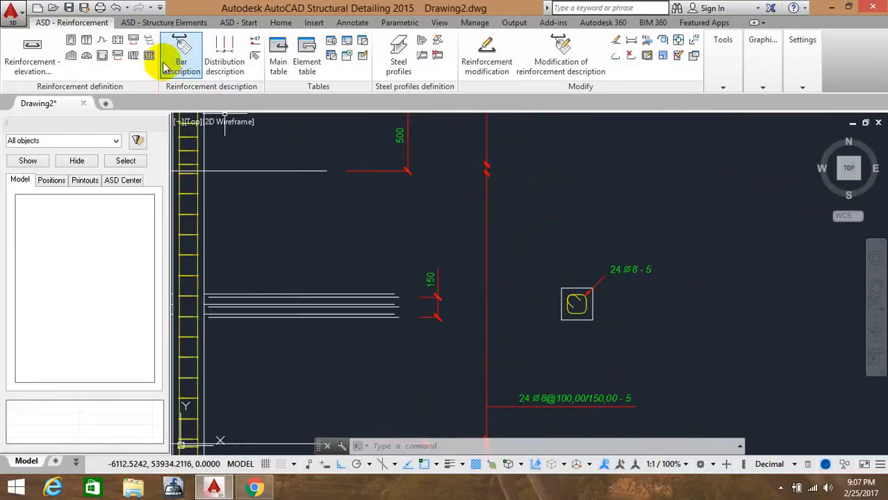
{"action": "left_click", "coordinate": [134, 56]}
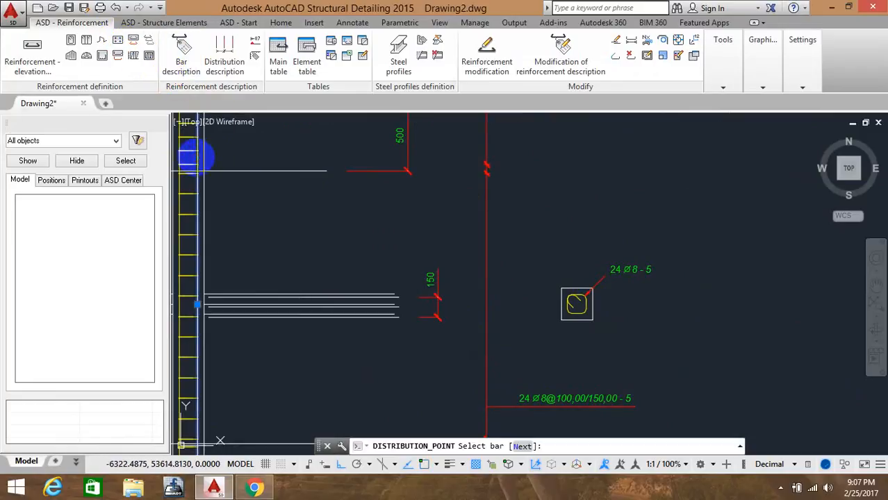
{"action": "left_click", "coordinate": [197, 160]}
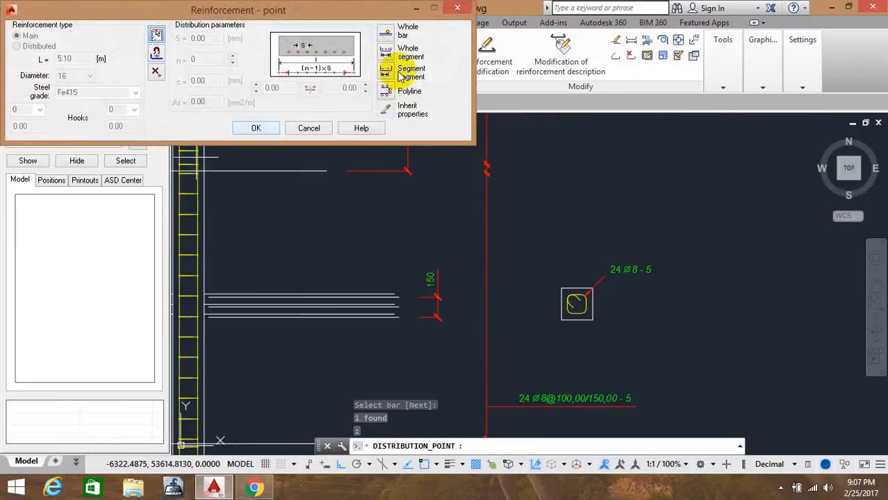
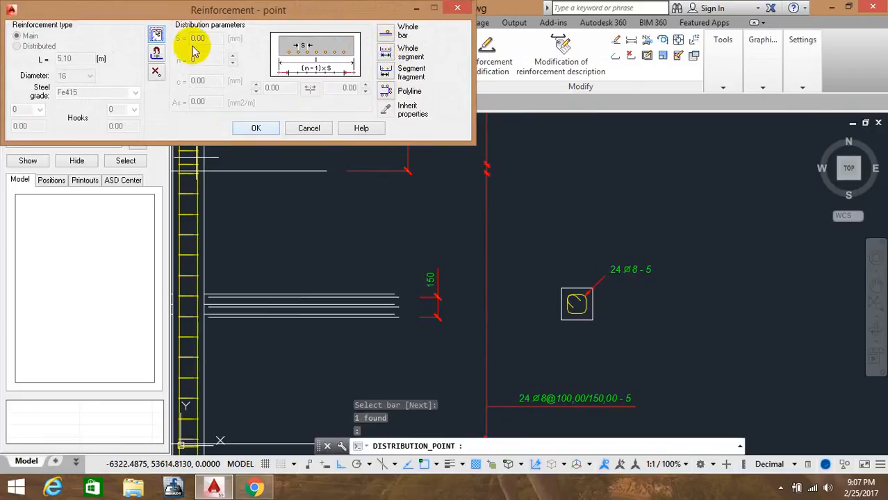
Distribute longitudinal bars at the bends of the tie in the column cross-section using the point distribution
{"action": "left_click", "coordinate": [157, 52]}
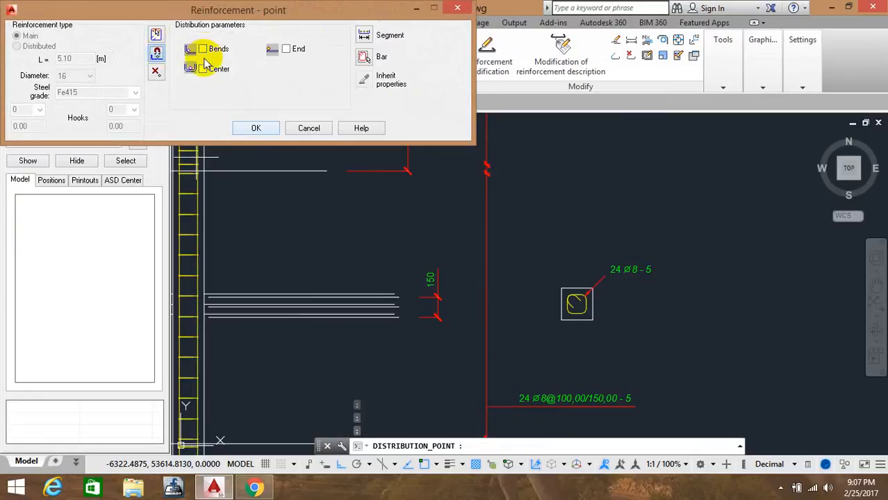
{"action": "left_click", "coordinate": [204, 49]}
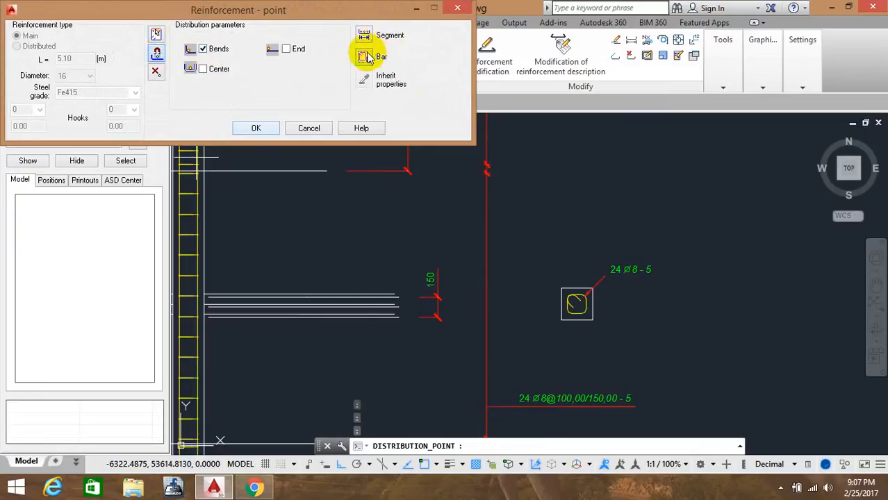
{"action": "left_click", "coordinate": [365, 57]}
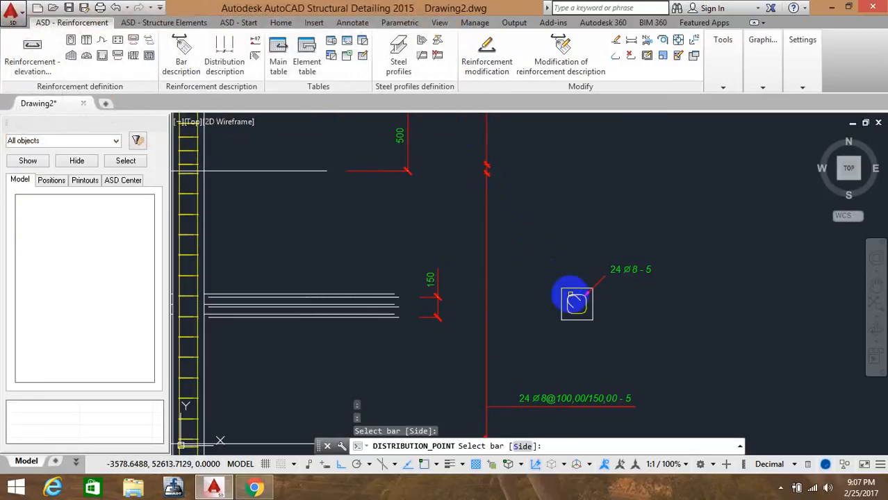
{"action": "left_click", "coordinate": [577, 302]}
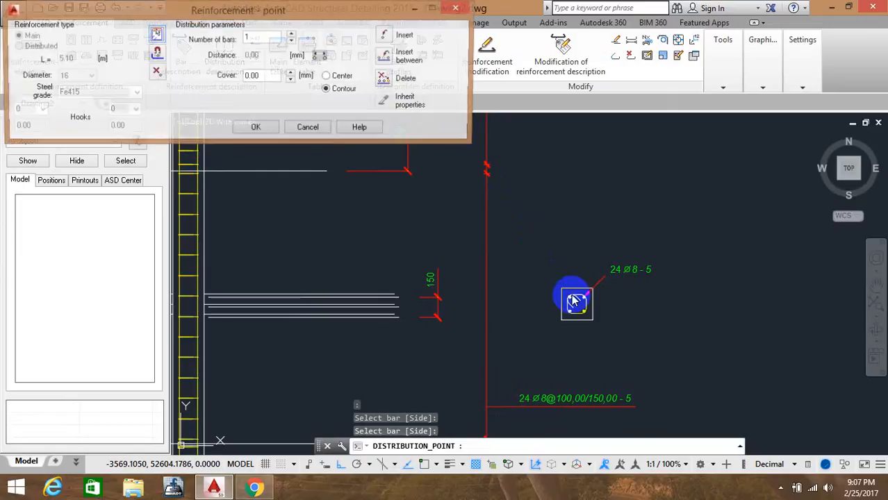
{"action": "left_click", "coordinate": [258, 130]}
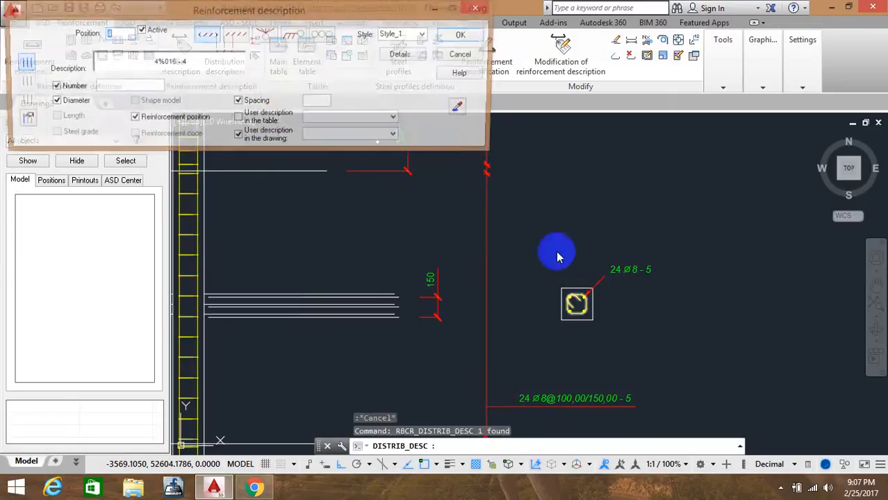
Accept the bar distribution description, position 4, and place it beside the cross-section
{"action": "left_click", "coordinate": [516, 34]}
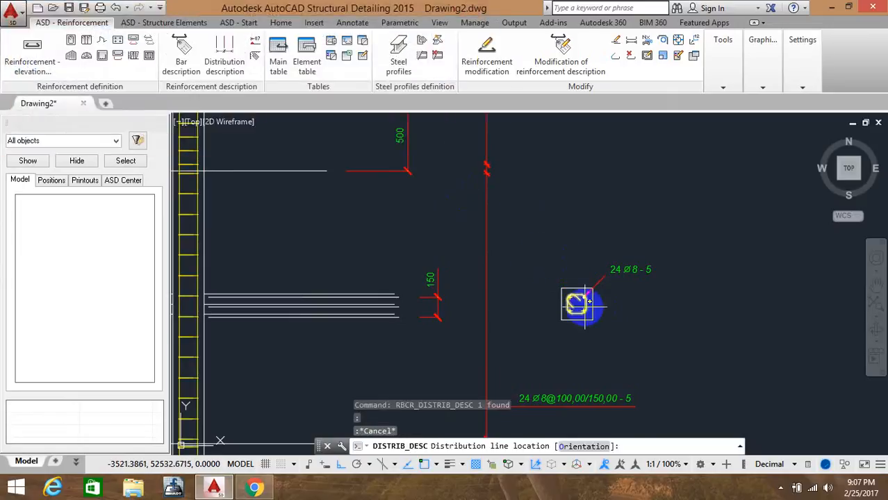
{"action": "left_click", "coordinate": [577, 303]}
{"action": "left_click", "coordinate": [669, 303]}
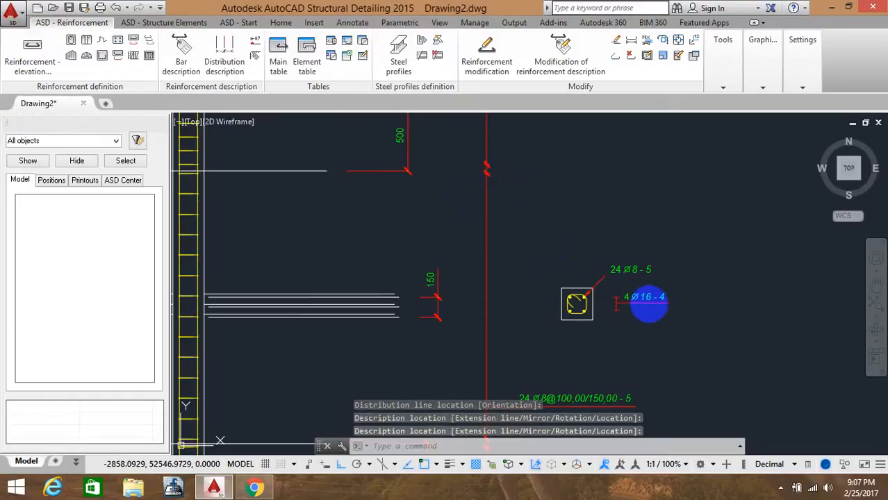
Start another point distribution from the column's longitudinal bar in elevation near the lower beam joint
{"action": "scroll", "coordinate": [594, 201], "scroll_direction": "down", "scroll_amount": 3}
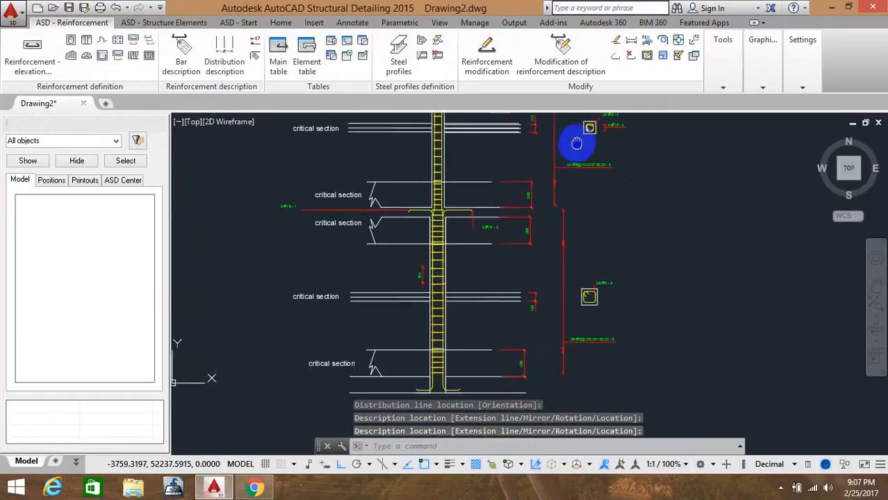
{"action": "scroll", "coordinate": [595, 288], "scroll_direction": "up", "scroll_amount": 4}
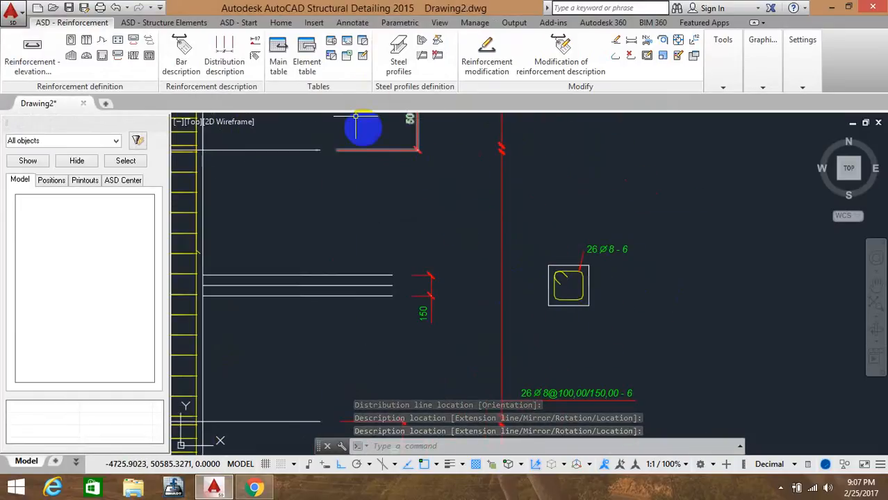
{"action": "scroll", "coordinate": [500, 215], "scroll_direction": "down", "scroll_amount": 2}
{"action": "middle_click_drag", "start_coordinate": [450, 234], "coordinate": [583, 244]}
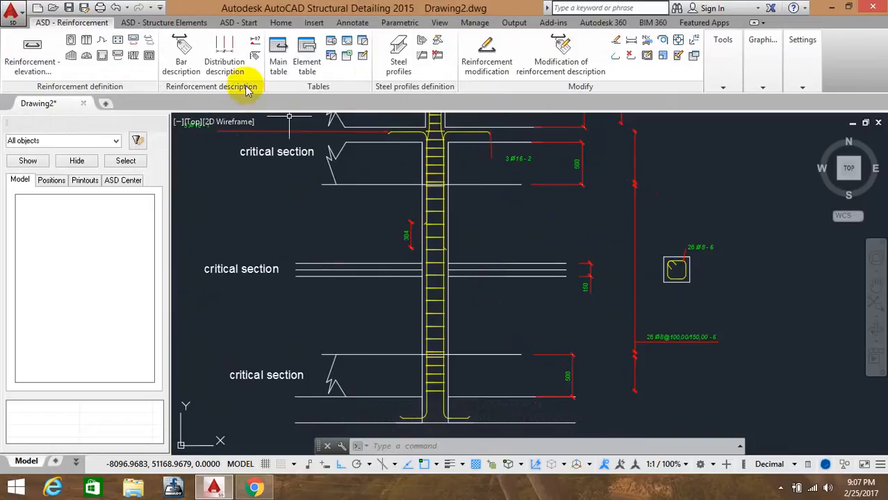
{"action": "middle_click_drag", "start_coordinate": [323, 139], "coordinate": [313, 418]}
{"action": "middle_click_drag", "start_coordinate": [348, 206], "coordinate": [357, 359]}
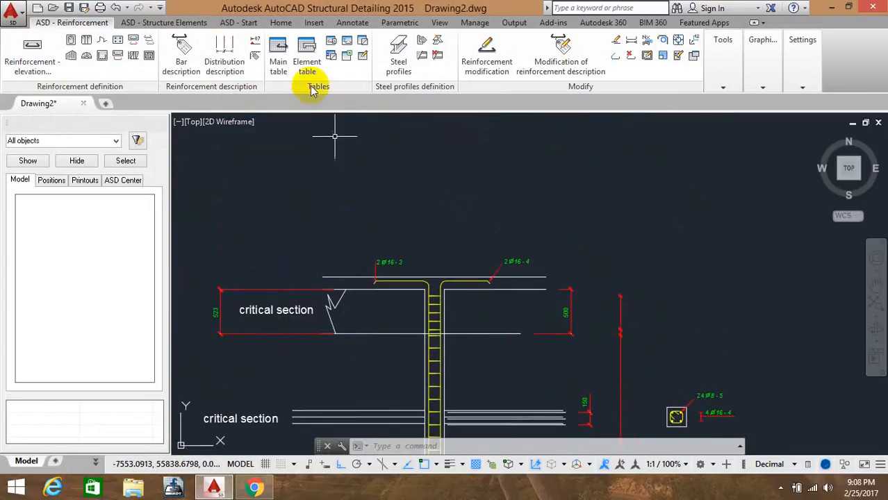
{"action": "left_click", "coordinate": [130, 53]}
{"action": "middle_click_drag", "start_coordinate": [367, 297], "coordinate": [341, 122]}
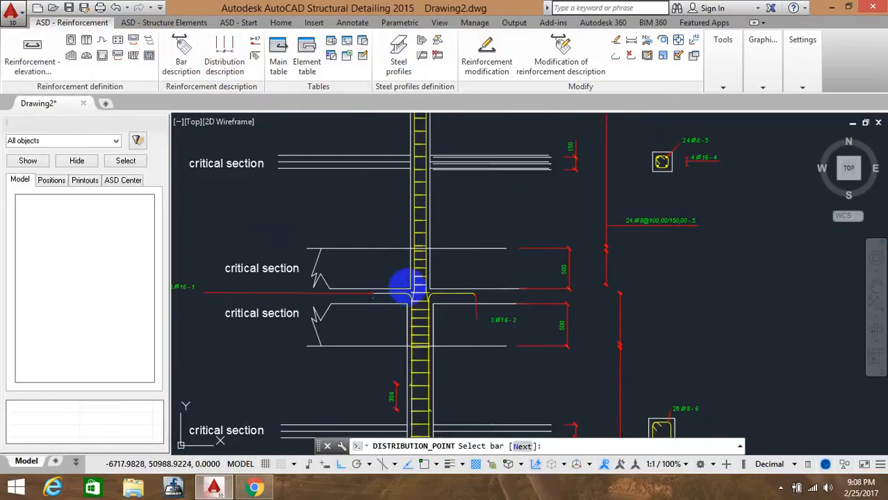
{"action": "left_click", "coordinate": [414, 285]}
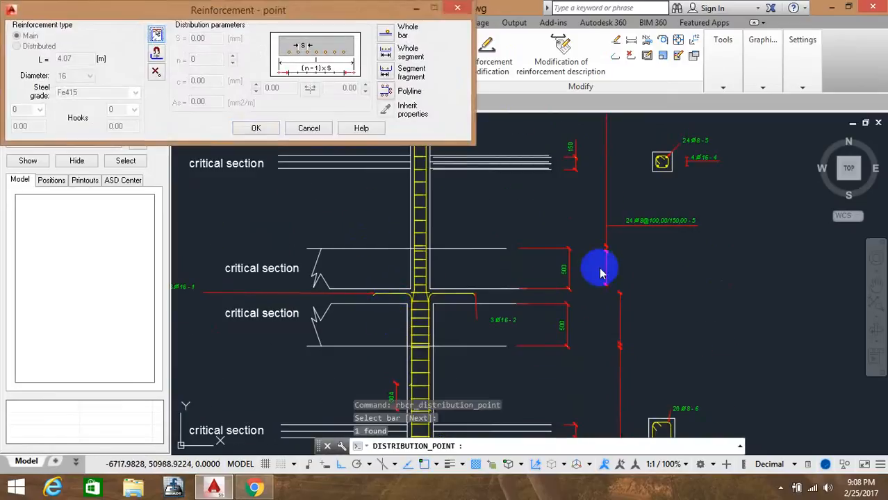
Distribute 3 bars along the bottom leg of the lower cross-section's tie as a whole segment
{"action": "left_click", "coordinate": [387, 54]}
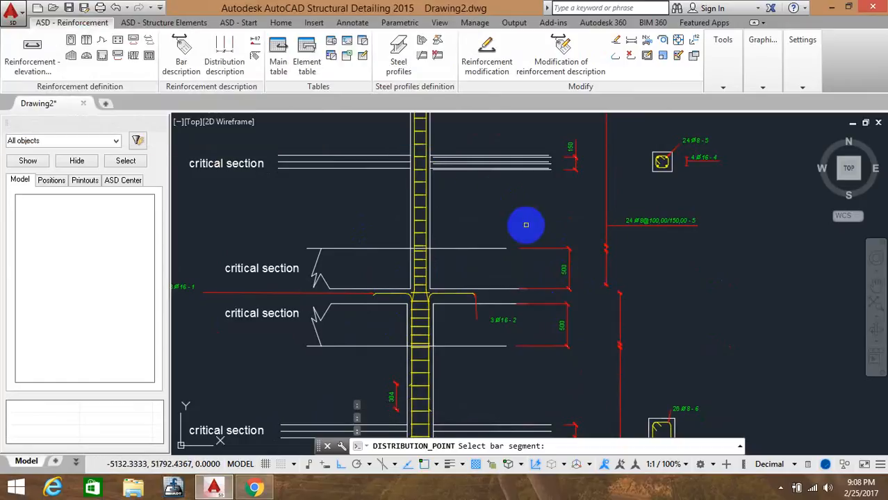
{"action": "middle_click_drag", "start_coordinate": [523, 225], "coordinate": [392, 118]}
{"action": "scroll", "coordinate": [519, 321], "scroll_direction": "up", "scroll_amount": 6}
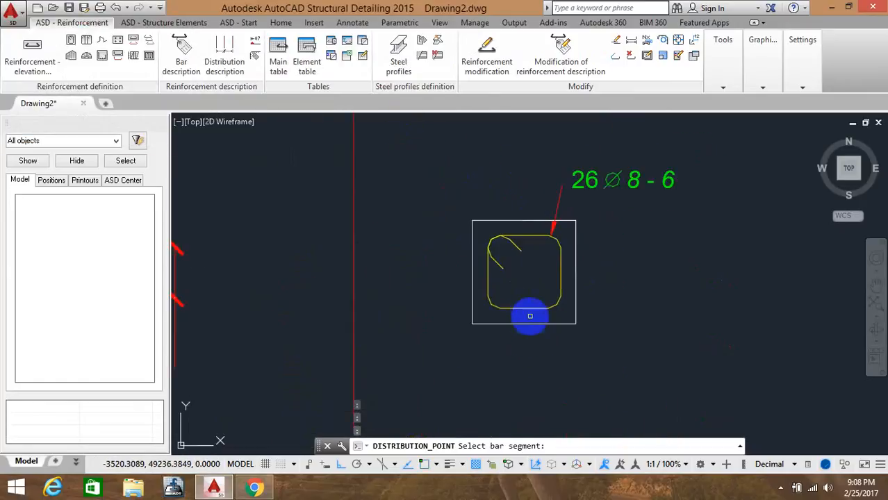
{"action": "left_click", "coordinate": [531, 309]}
{"action": "type", "text": "n"}
{"action": "key", "text": "Return"}
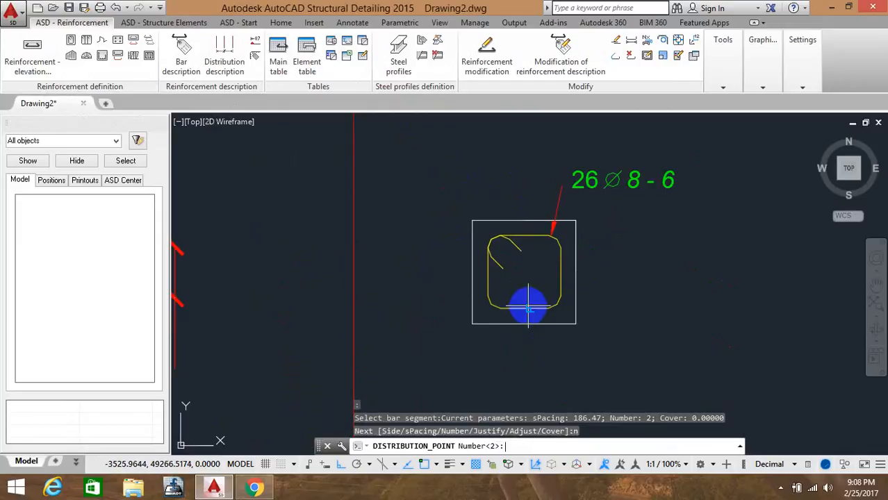
{"action": "type", "text": "3"}
{"action": "key", "text": "Return"}
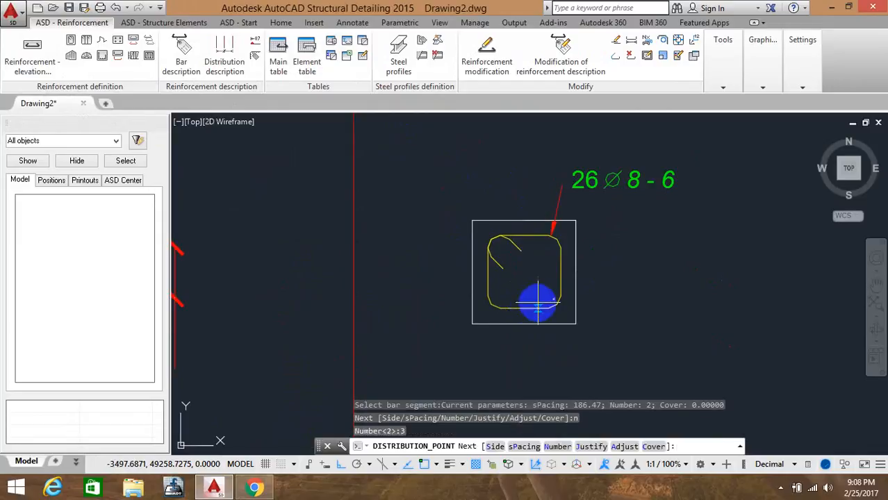
{"action": "key", "text": "Return"}
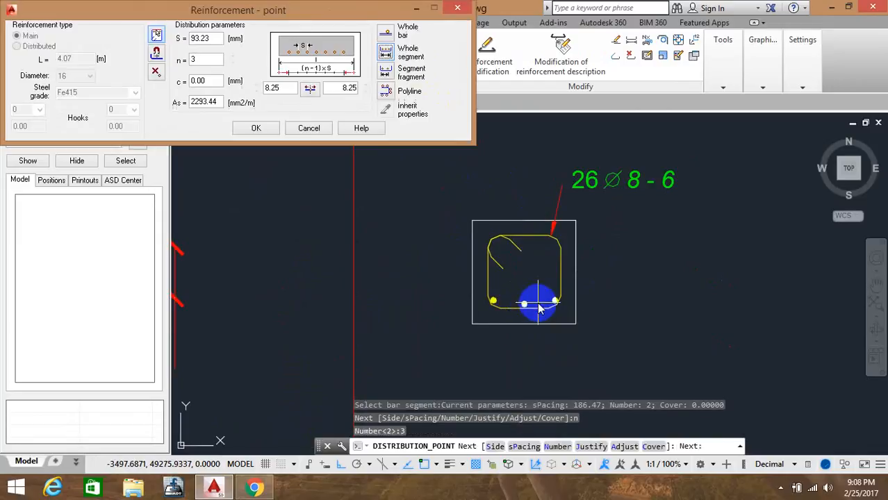
Confirm the distribution, accept its description, position 1, and place it below the cross-section
{"action": "left_click", "coordinate": [256, 127]}
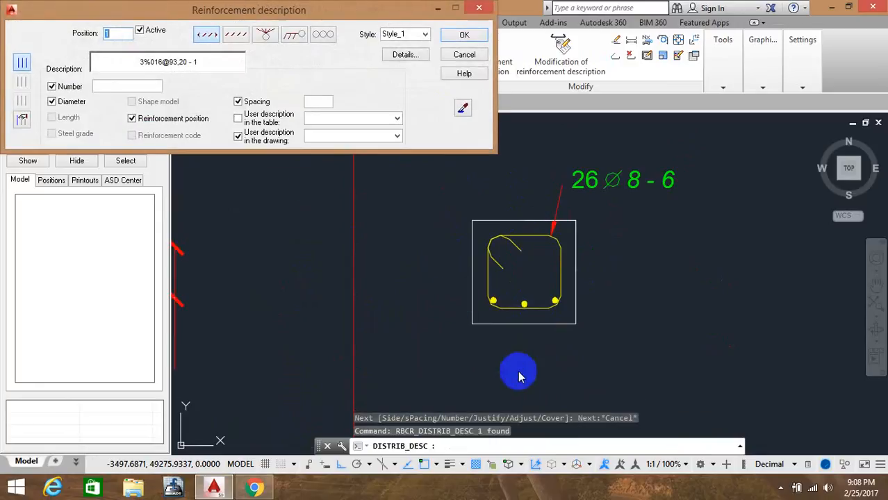
{"action": "left_click", "coordinate": [462, 34]}
{"action": "left_click", "coordinate": [515, 355]}
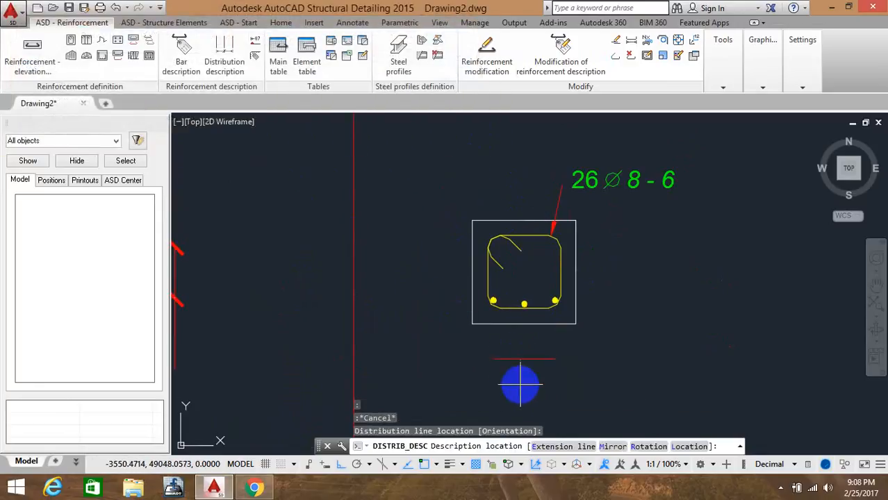
{"action": "left_click", "coordinate": [571, 387]}
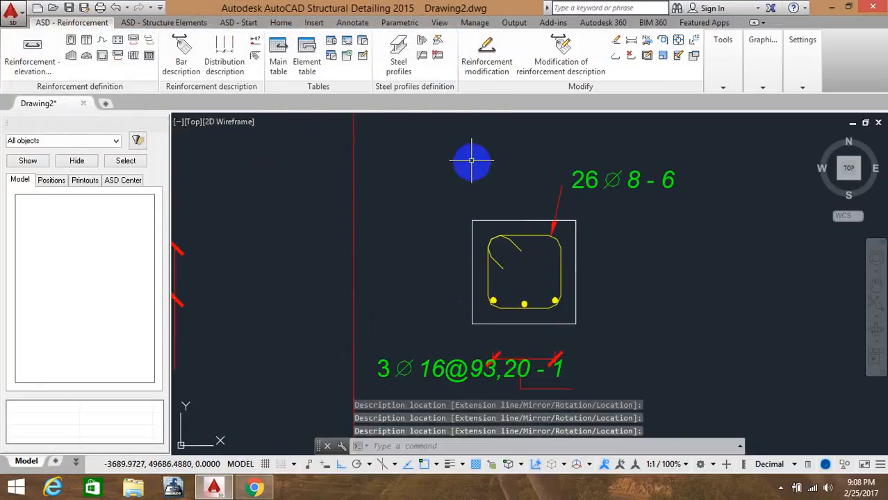
Start a new point distribution from the column's longitudinal bar in elevation
{"action": "left_click", "coordinate": [118, 41]}
{"action": "middle_click_drag", "start_coordinate": [204, 191], "coordinate": [406, 232]}
{"action": "scroll", "coordinate": [273, 241], "scroll_direction": "down", "scroll_amount": 5}
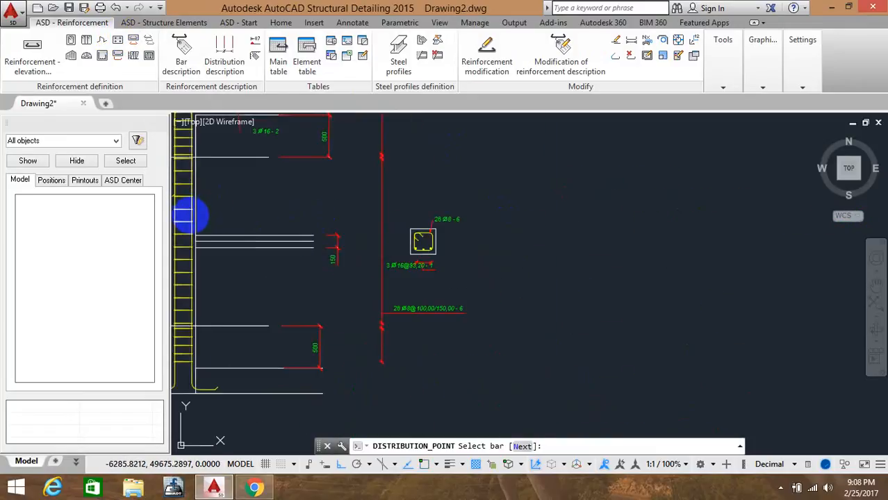
{"action": "left_click", "coordinate": [191, 216]}
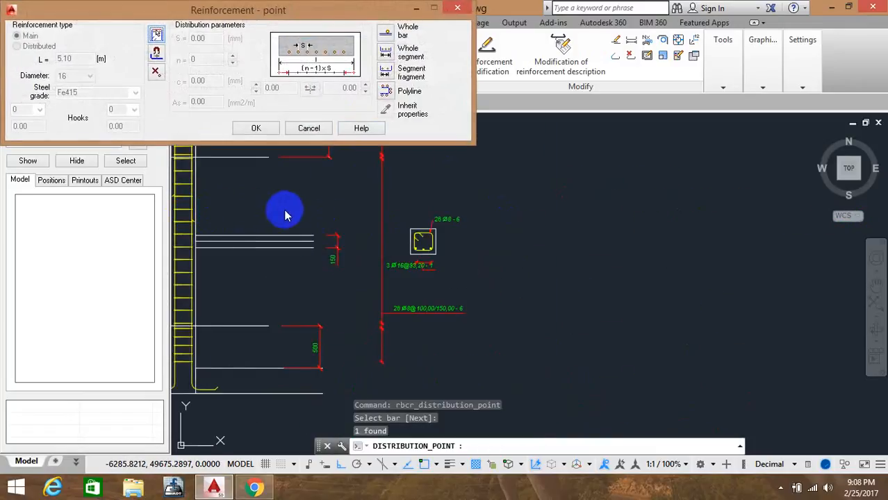
Distribute 3 bars along the top leg of the cross-section's tie as a whole segment
{"action": "left_click", "coordinate": [390, 56]}
{"action": "scroll", "coordinate": [420, 221], "scroll_direction": "up", "scroll_amount": 4}
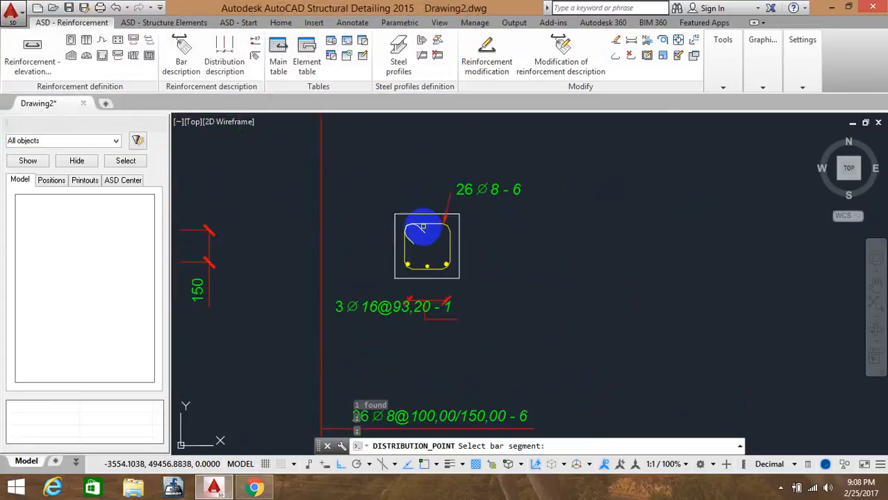
{"action": "left_click", "coordinate": [422, 226]}
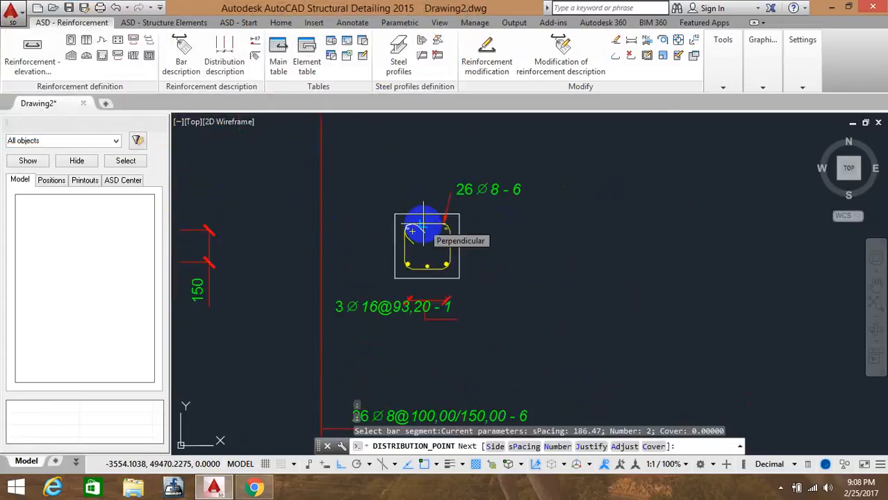
{"action": "type", "text": "n"}
{"action": "key", "text": "Return"}
{"action": "type", "text": "3"}
{"action": "key", "text": "Return"}
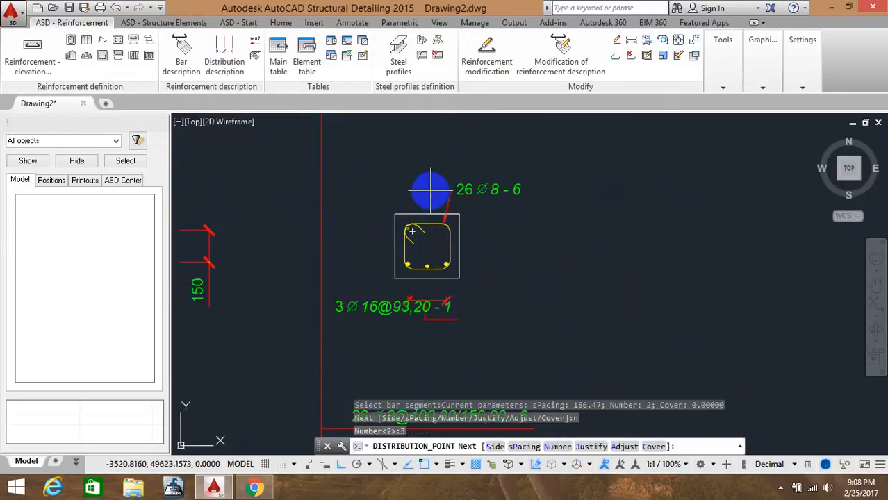
{"action": "left_click", "coordinate": [430, 189]}
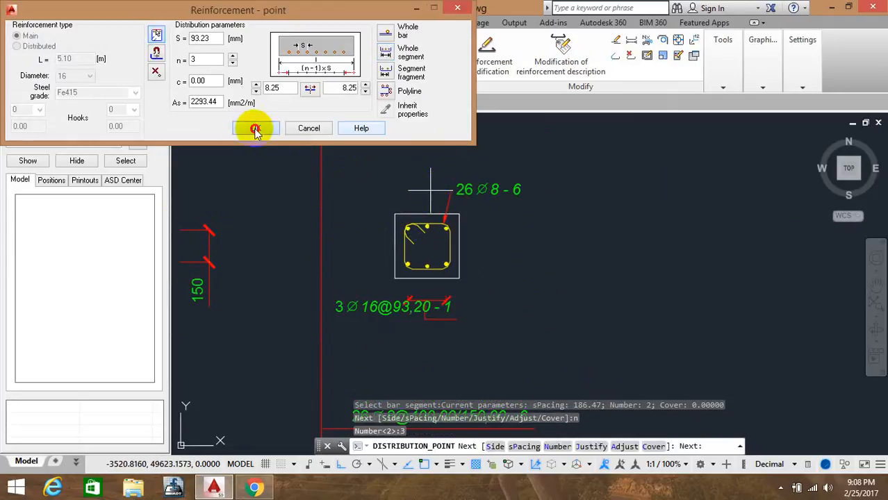
Confirm the distribution, accept its description, position 4, and place it above the cross-section
{"action": "left_click", "coordinate": [255, 130]}
{"action": "left_click", "coordinate": [462, 34]}
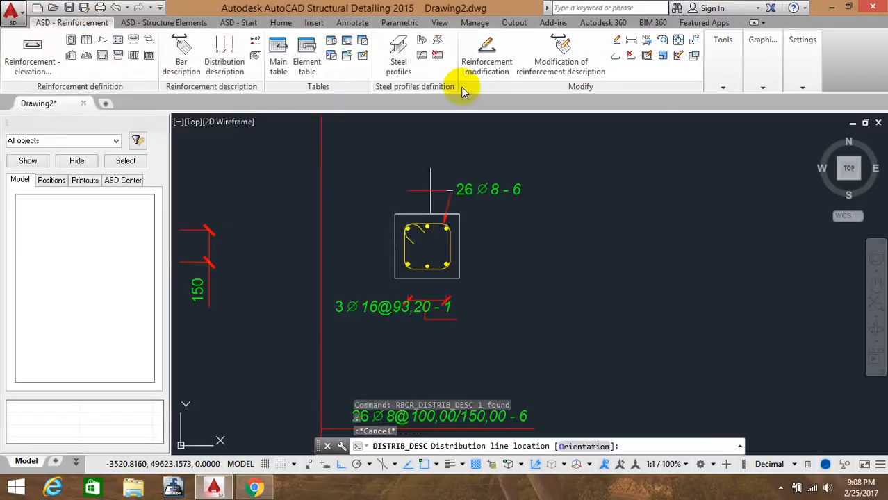
{"action": "left_click", "coordinate": [416, 167]}
{"action": "left_click", "coordinate": [415, 189]}
{"action": "left_click", "coordinate": [444, 158]}
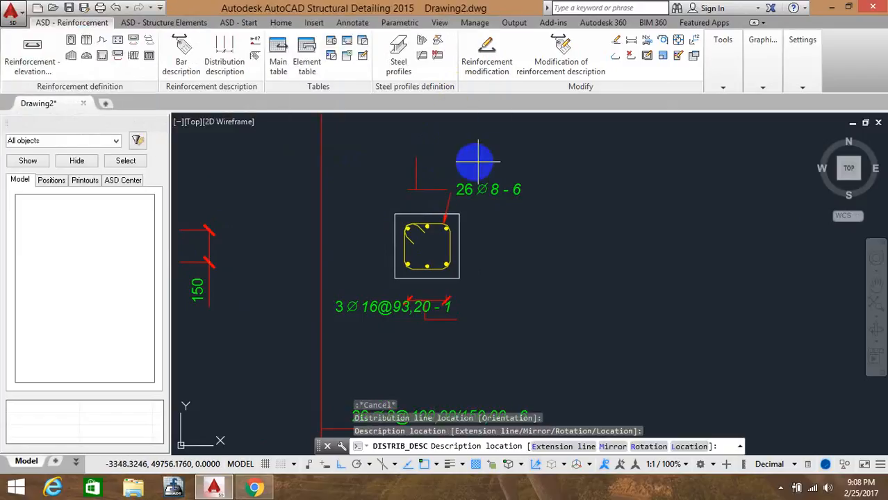
{"action": "left_click", "coordinate": [500, 162]}
Pull out the upper column bar with the top-left hook and place it, with its dimensions, to the left of the elevation
{"action": "scroll", "coordinate": [516, 157], "scroll_direction": "down", "scroll_amount": 6}
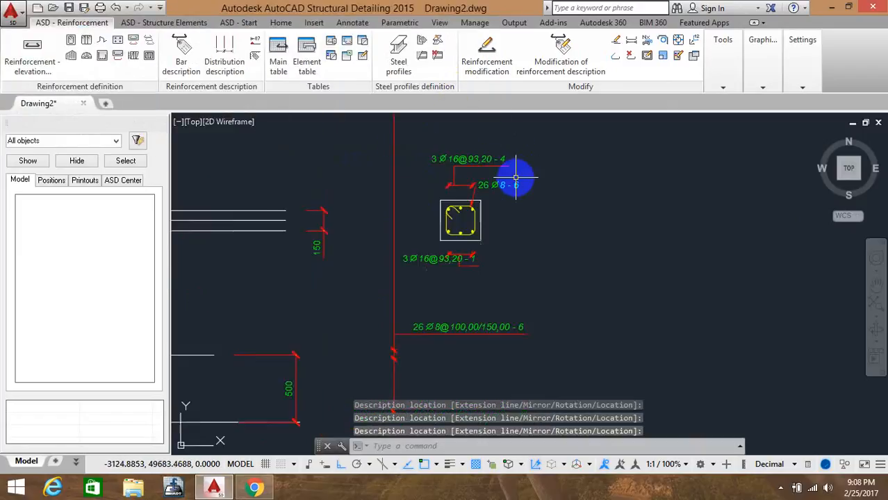
{"action": "scroll", "coordinate": [614, 214], "scroll_direction": "down", "scroll_amount": 4}
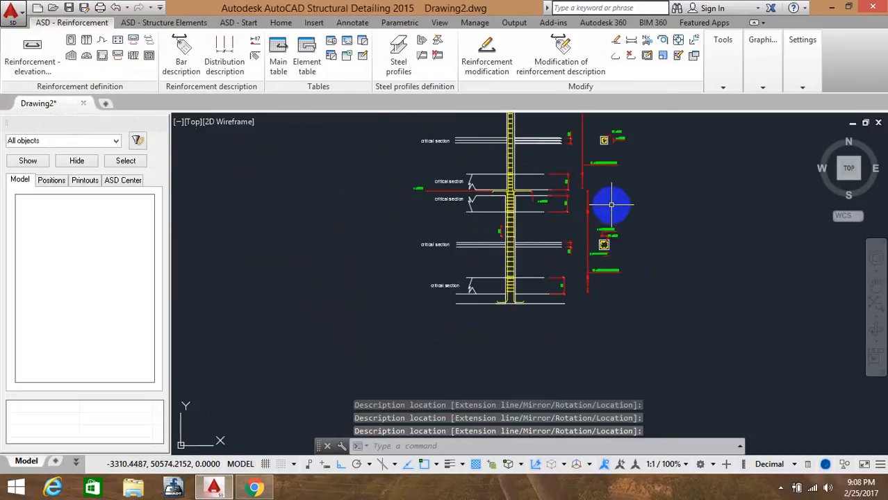
{"action": "mouse_move", "coordinate": [612, 205]}
{"action": "middle_mouse_down"}
{"action": "mouse_move", "coordinate": [572, 232]}
{"action": "mouse_move", "coordinate": [510, 228]}
{"action": "mouse_move", "coordinate": [539, 234]}
{"action": "mouse_move", "coordinate": [454, 260]}
{"action": "middle_mouse_up"}
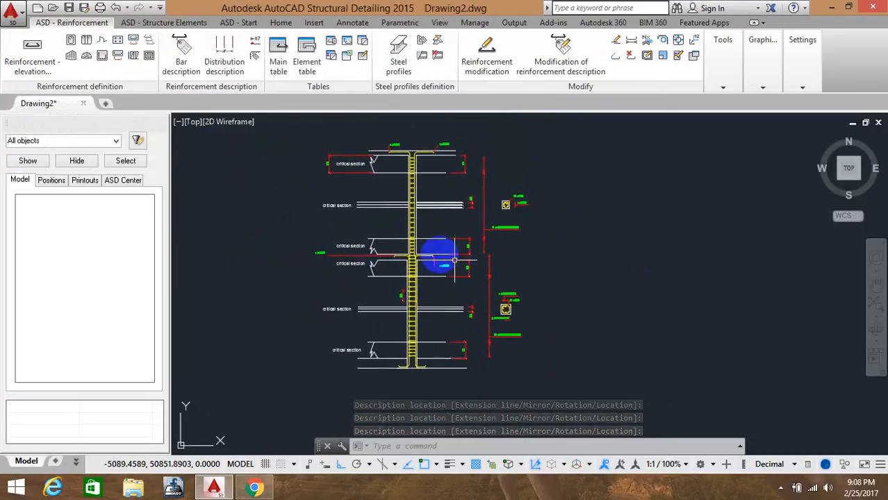
{"action": "left_click", "coordinate": [135, 45]}
{"action": "scroll", "coordinate": [356, 148], "scroll_direction": "up", "scroll_amount": 5}
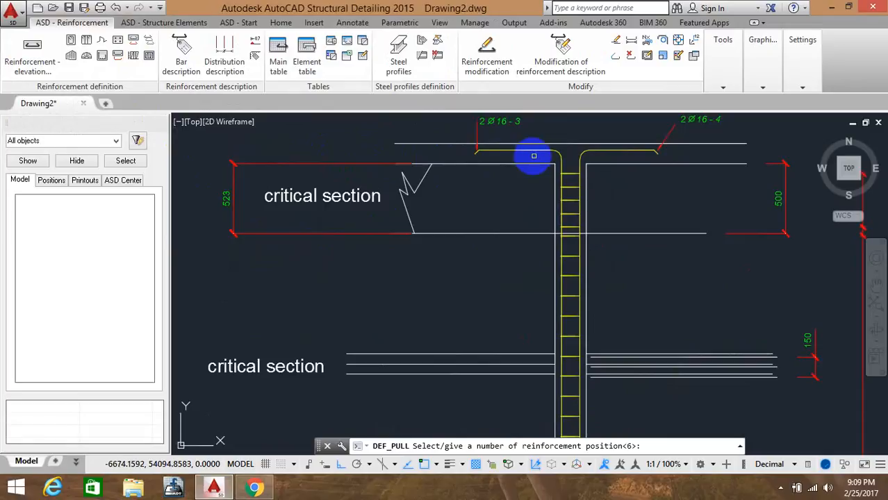
{"action": "left_click", "coordinate": [562, 161]}
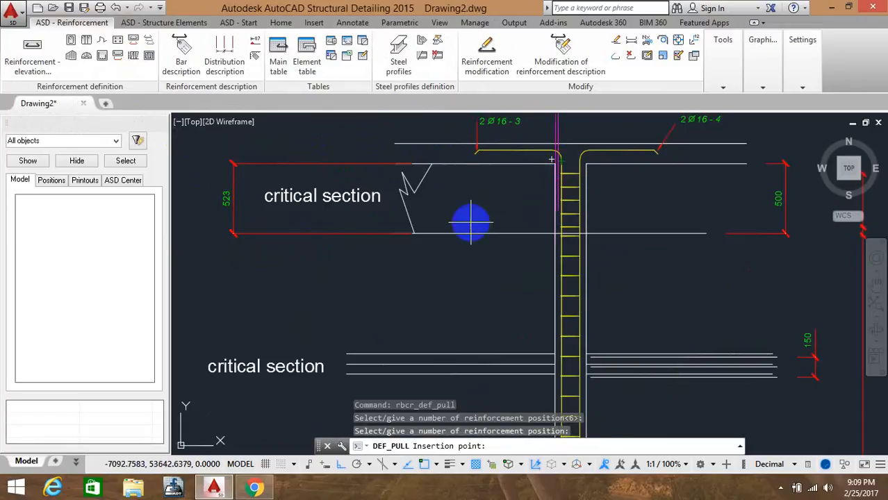
{"action": "scroll", "coordinate": [403, 267], "scroll_direction": "down", "scroll_amount": 6}
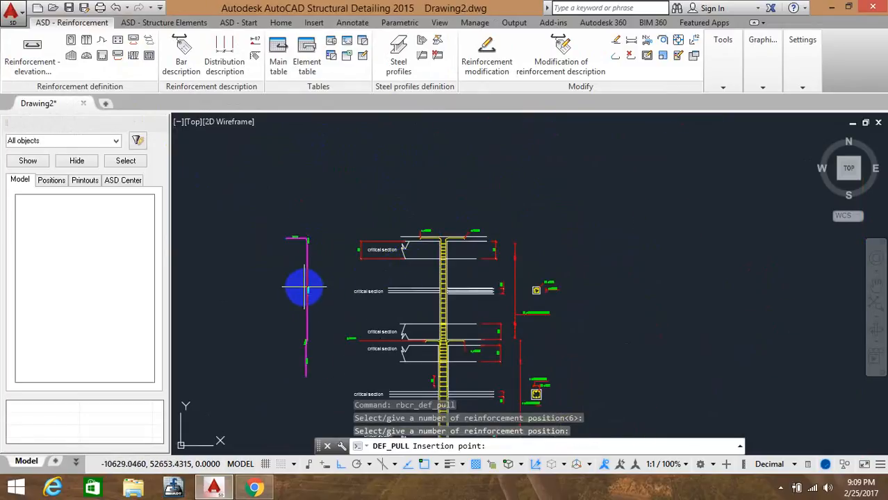
{"action": "left_click", "coordinate": [303, 287]}
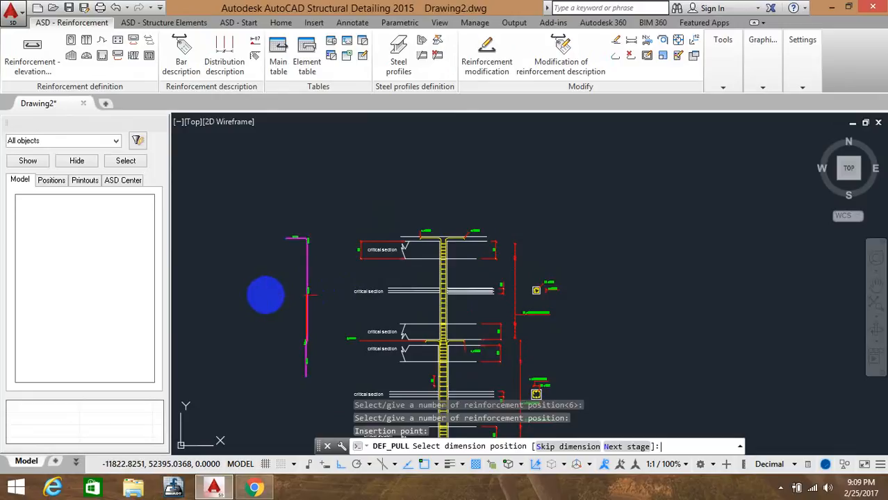
{"action": "left_click", "coordinate": [287, 298]}
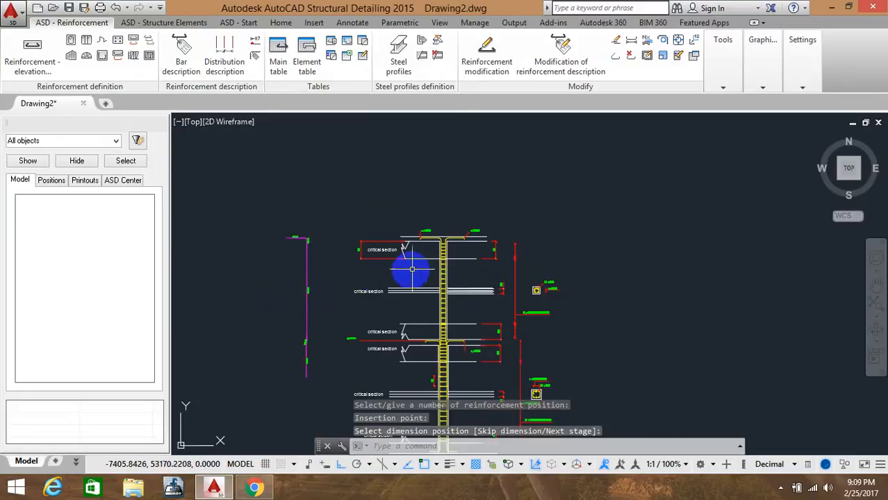
{"action": "key", "text": "Return"}
Pull out the top bar with the right hook, position 4, and place it with dimensions to the right of the cross-sections
{"action": "scroll", "coordinate": [456, 245], "scroll_direction": "up", "scroll_amount": 3}
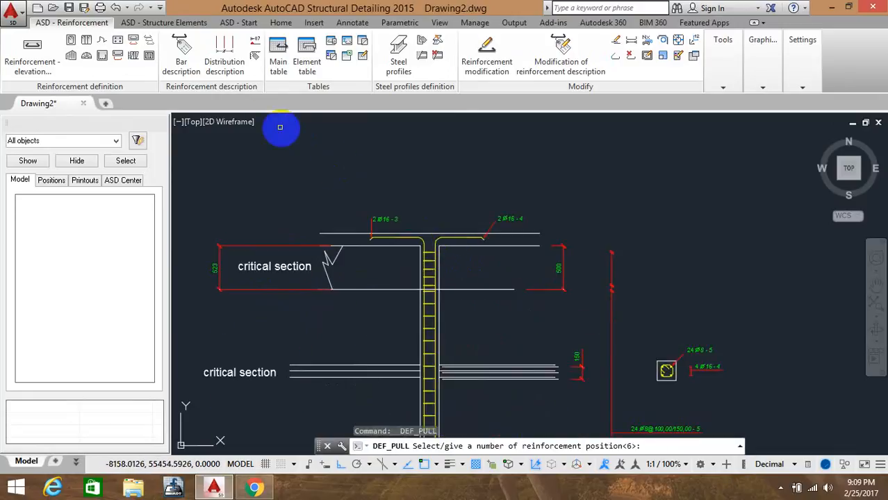
{"action": "key", "text": "Escape"}
{"action": "left_click", "coordinate": [133, 41]}
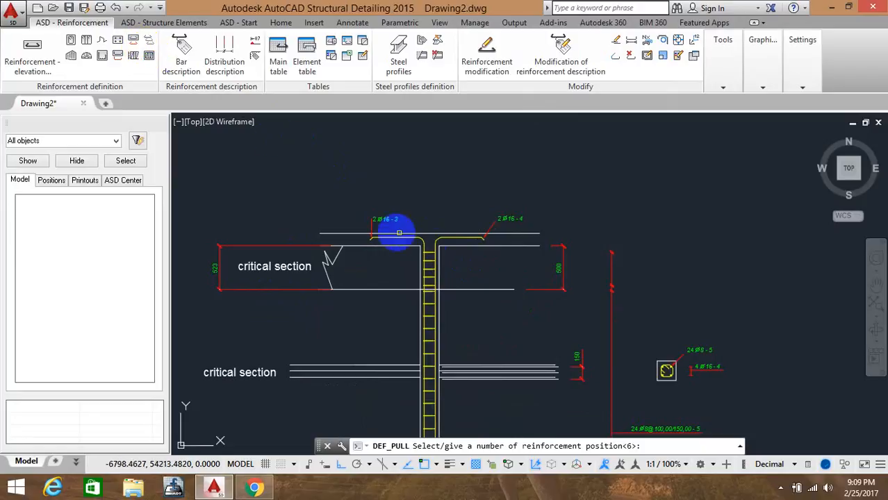
{"action": "left_click", "coordinate": [437, 242]}
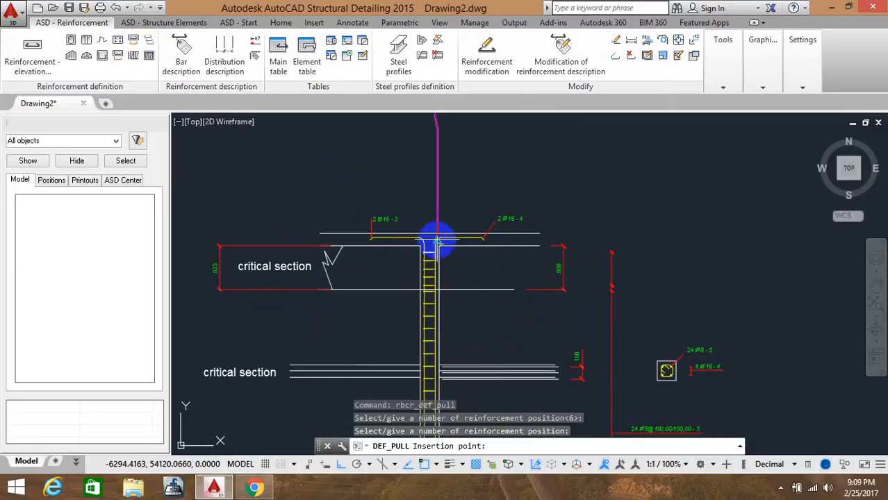
{"action": "middle_click_drag", "start_coordinate": [790, 310], "coordinate": [544, 295]}
{"action": "left_click", "coordinate": [551, 289]}
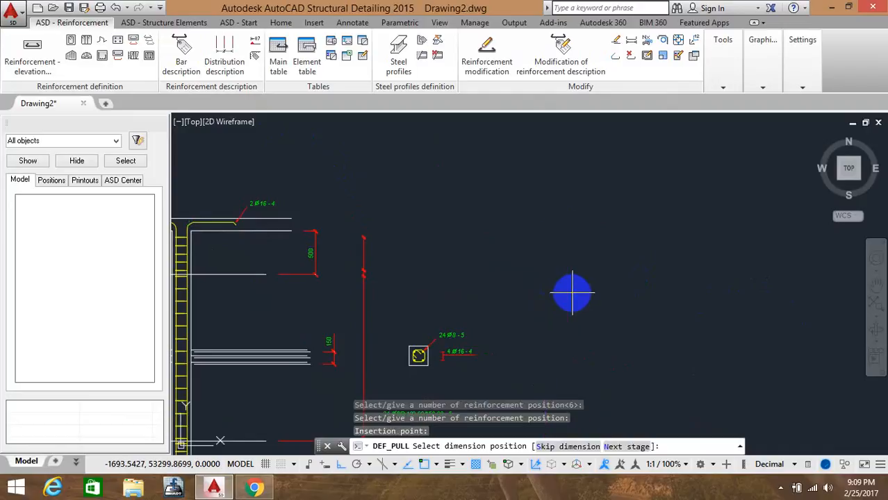
{"action": "left_click", "coordinate": [581, 295]}
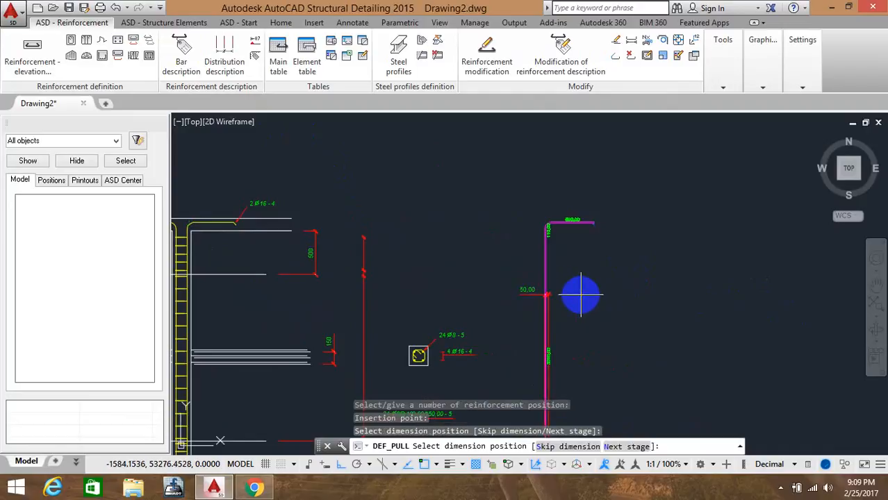
{"action": "left_click", "coordinate": [581, 295]}
{"action": "scroll", "coordinate": [505, 294], "scroll_direction": "down", "scroll_amount": 2}
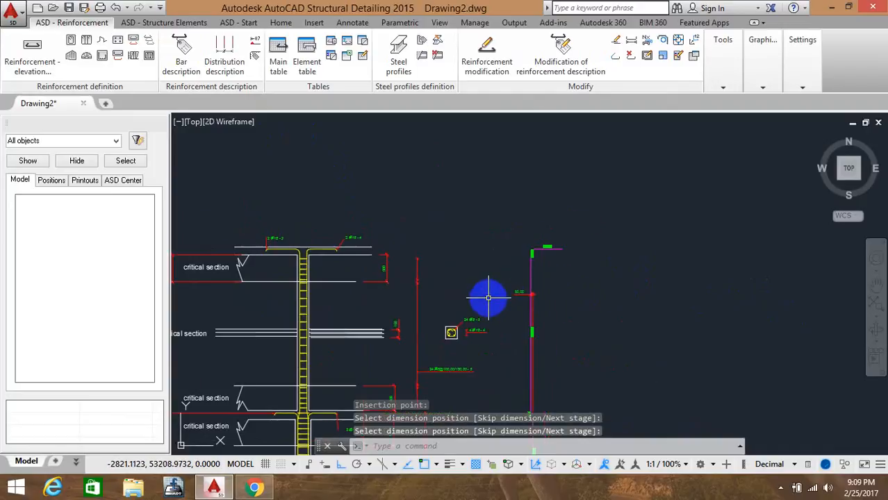
{"action": "middle_click_drag", "start_coordinate": [488, 298], "coordinate": [539, 228]}
{"action": "middle_click_drag", "start_coordinate": [535, 262], "coordinate": [535, 197]}
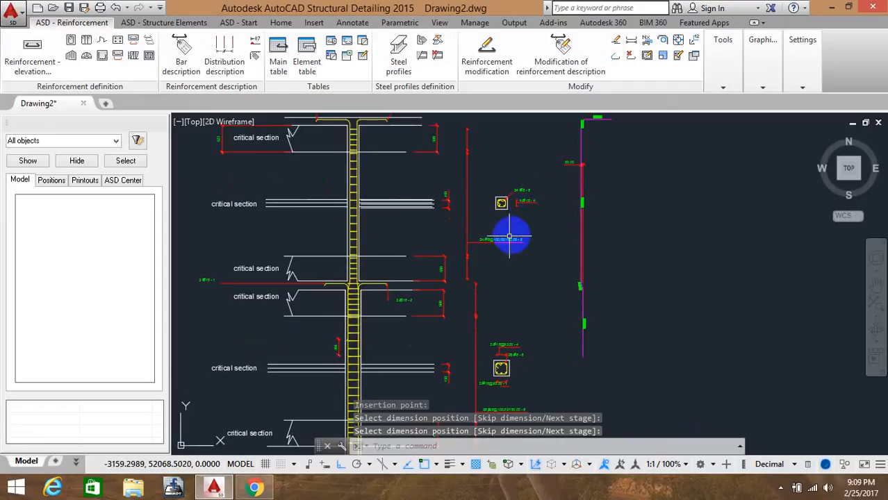
{"action": "middle_click_drag", "start_coordinate": [507, 235], "coordinate": [540, 237]}
{"action": "key", "text": "Return"}
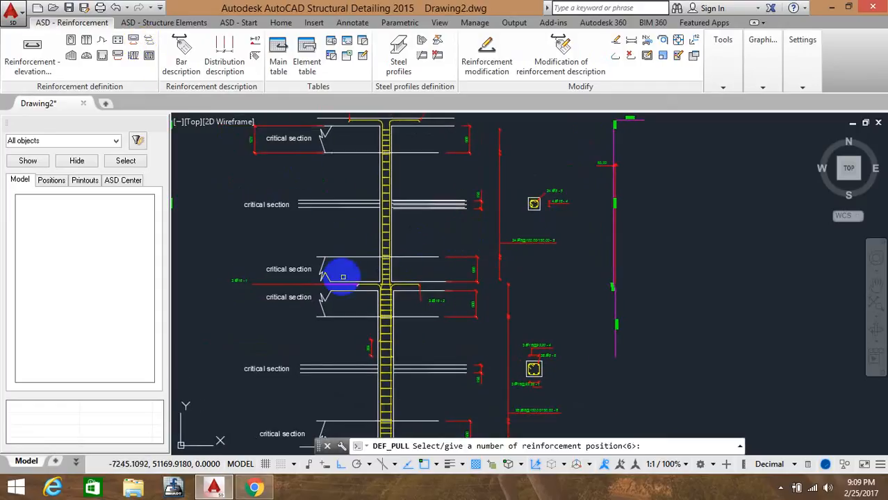
Pull out the lower bar with the right hook, position 2, placing it and its description beside the lower elevation
{"action": "scroll", "coordinate": [387, 299], "scroll_direction": "up", "scroll_amount": 3}
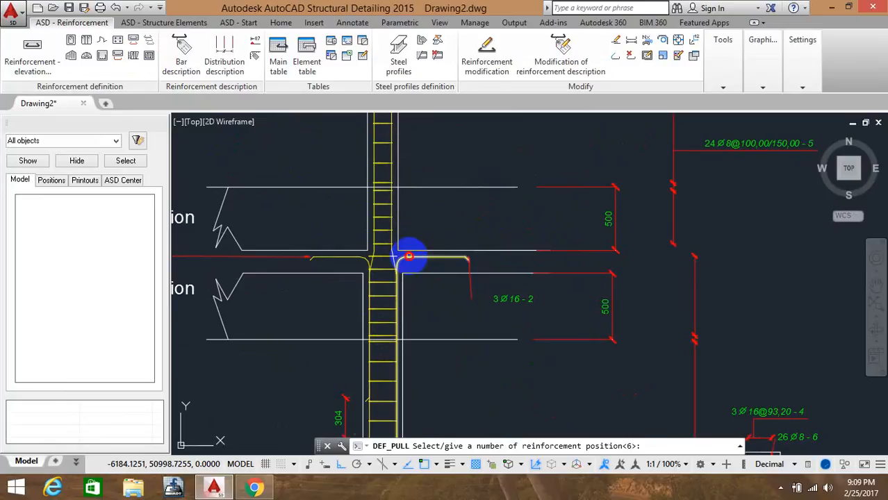
{"action": "left_click", "coordinate": [410, 257]}
{"action": "scroll", "coordinate": [799, 282], "scroll_direction": "down", "scroll_amount": 5}
{"action": "middle_click_drag", "start_coordinate": [803, 278], "coordinate": [449, 292]}
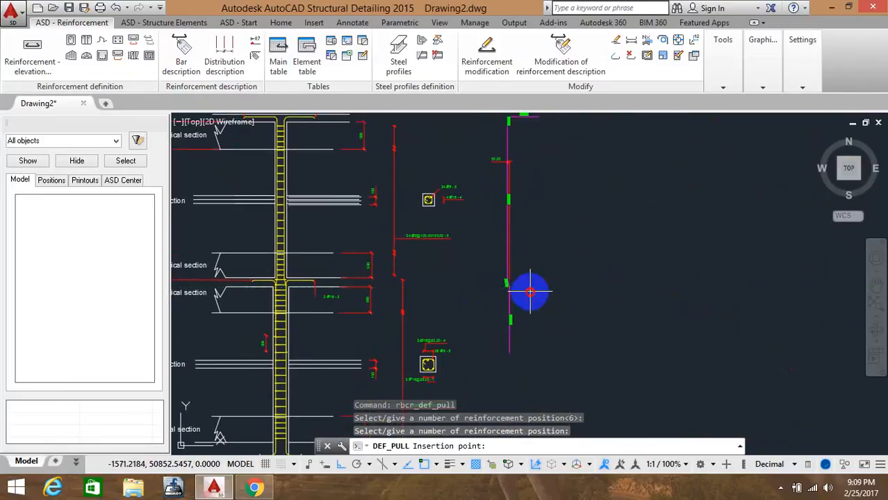
{"action": "left_click", "coordinate": [530, 293]}
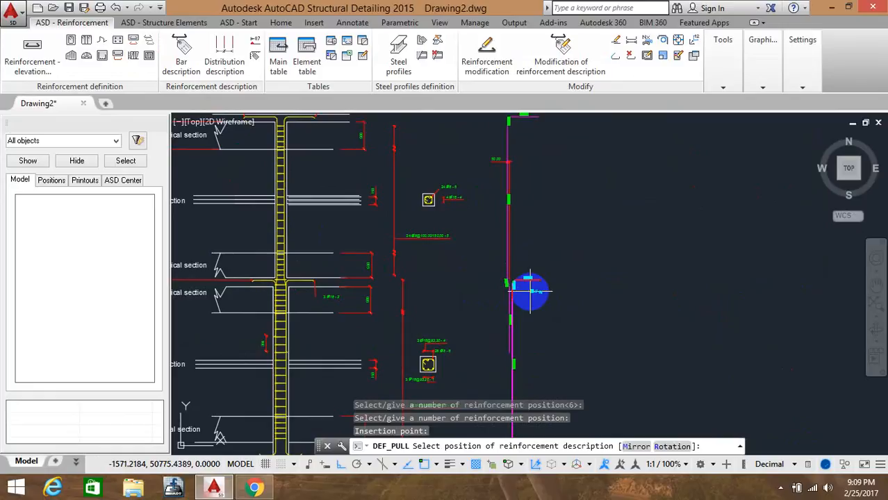
{"action": "left_click", "coordinate": [543, 357]}
{"action": "middle_click_drag", "start_coordinate": [437, 347], "coordinate": [588, 278]}
{"action": "scroll", "coordinate": [484, 270], "scroll_direction": "down", "scroll_amount": 2}
{"action": "middle_click_drag", "start_coordinate": [375, 265], "coordinate": [501, 273]}
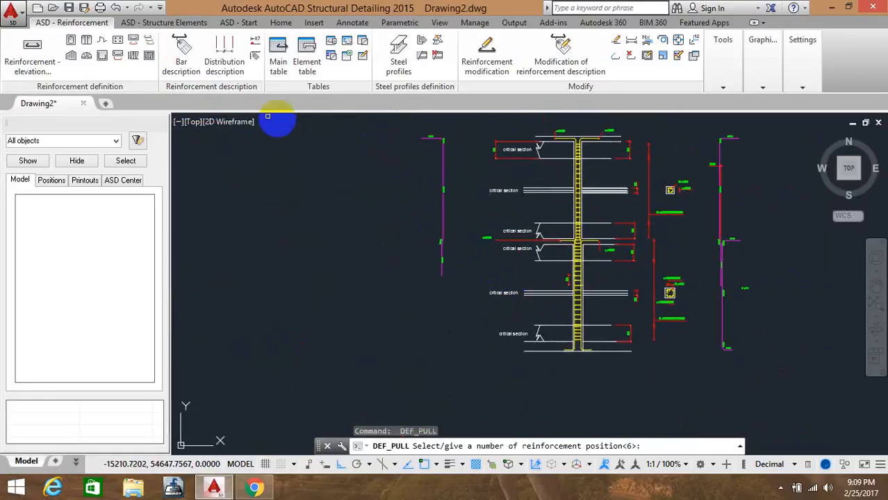
Pull out the lower column bar and place it left of the elevation below the first pull-out
{"action": "left_click", "coordinate": [134, 42]}
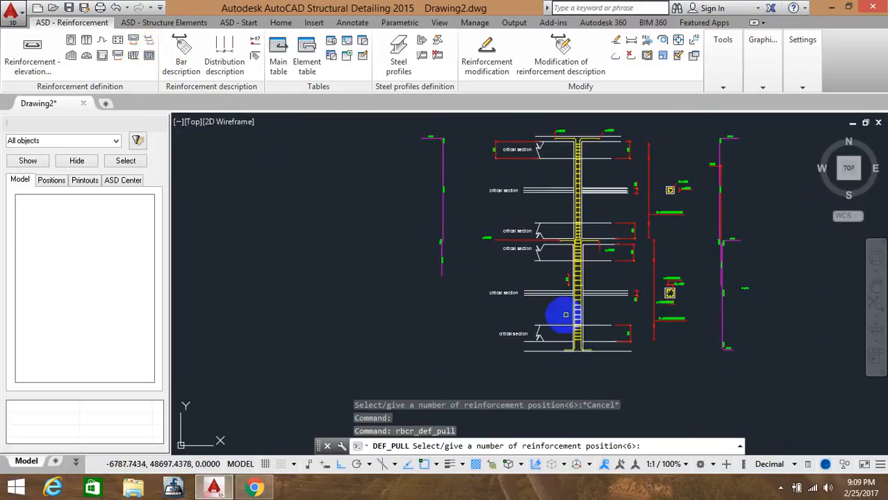
{"action": "scroll", "coordinate": [569, 281], "scroll_direction": "up", "scroll_amount": 5}
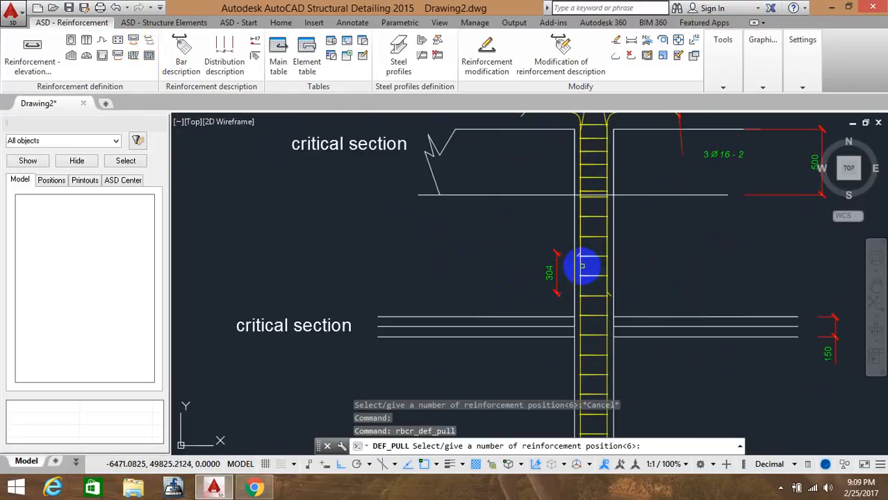
{"action": "left_click", "coordinate": [582, 266]}
{"action": "scroll", "coordinate": [258, 308], "scroll_direction": "down", "scroll_amount": 4}
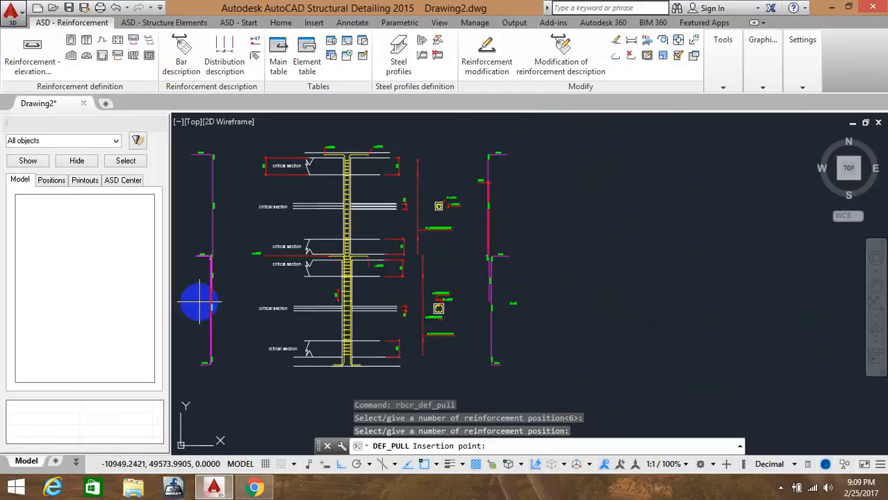
{"action": "left_click", "coordinate": [199, 302]}
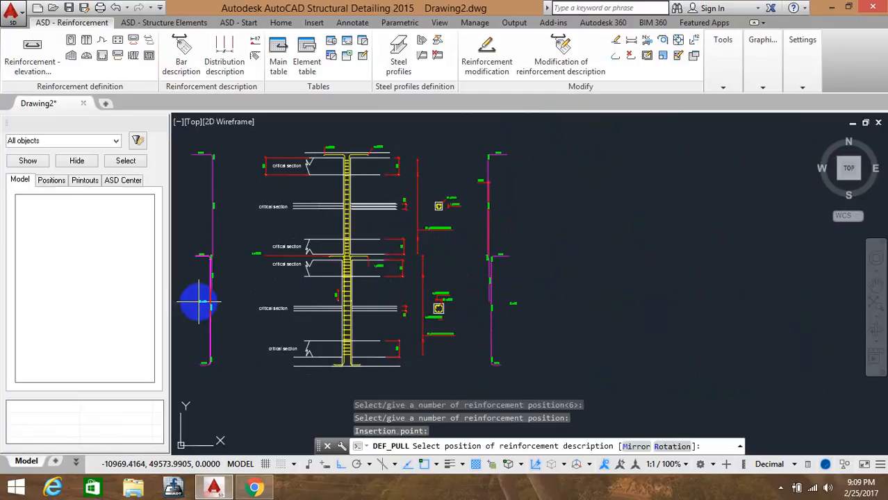
{"action": "left_click", "coordinate": [186, 304]}
{"action": "key", "text": "Return"}
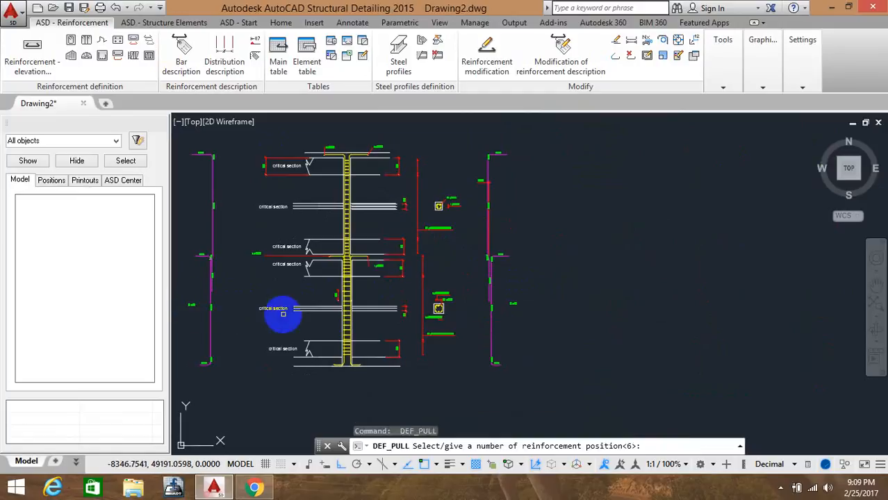
Pull out the tie of the upper cross-section, position 6, and place it to the right of that section
{"action": "middle_click_drag", "start_coordinate": [260, 295], "coordinate": [391, 272]}
{"action": "scroll", "coordinate": [567, 261], "scroll_direction": "up", "scroll_amount": 4}
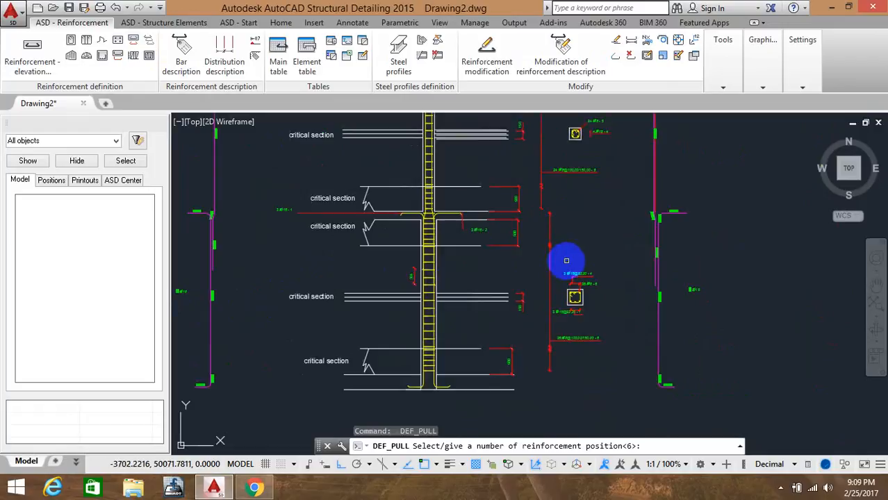
{"action": "middle_click_drag", "start_coordinate": [570, 260], "coordinate": [508, 275]}
{"action": "scroll", "coordinate": [517, 332], "scroll_direction": "up", "scroll_amount": 6}
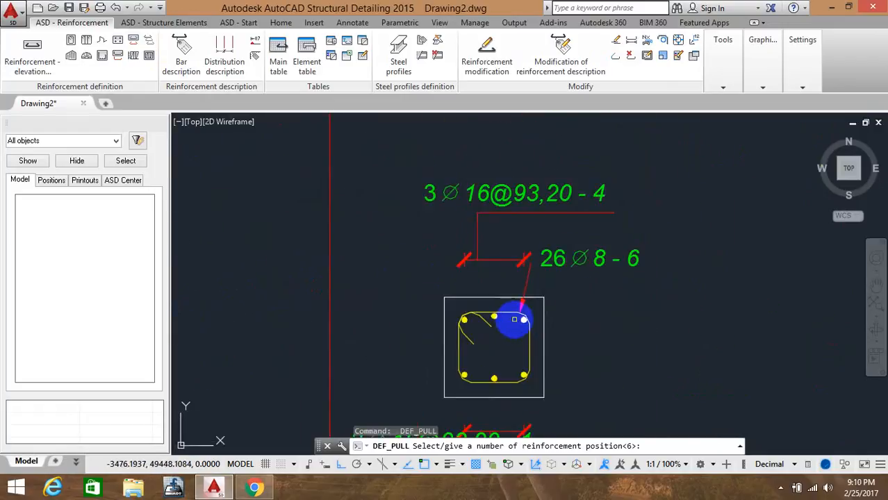
{"action": "left_click", "coordinate": [513, 316]}
{"action": "middle_click_drag", "start_coordinate": [682, 321], "coordinate": [590, 311]}
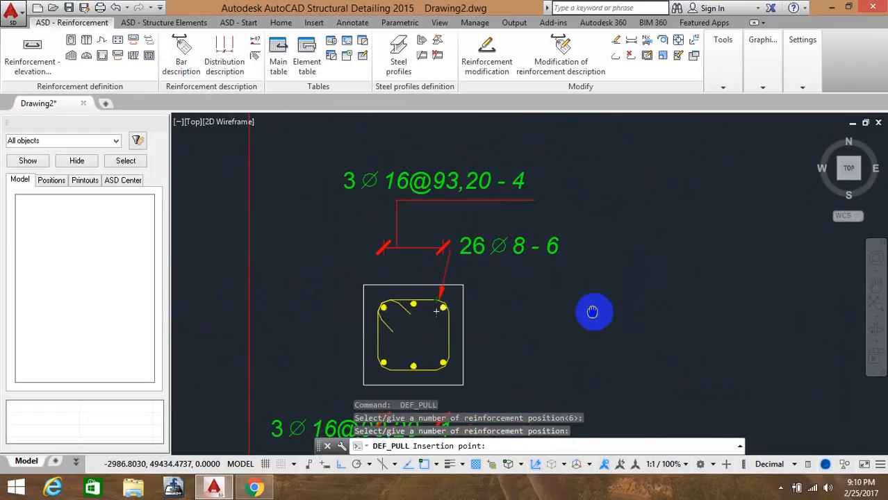
{"action": "left_click", "coordinate": [634, 315]}
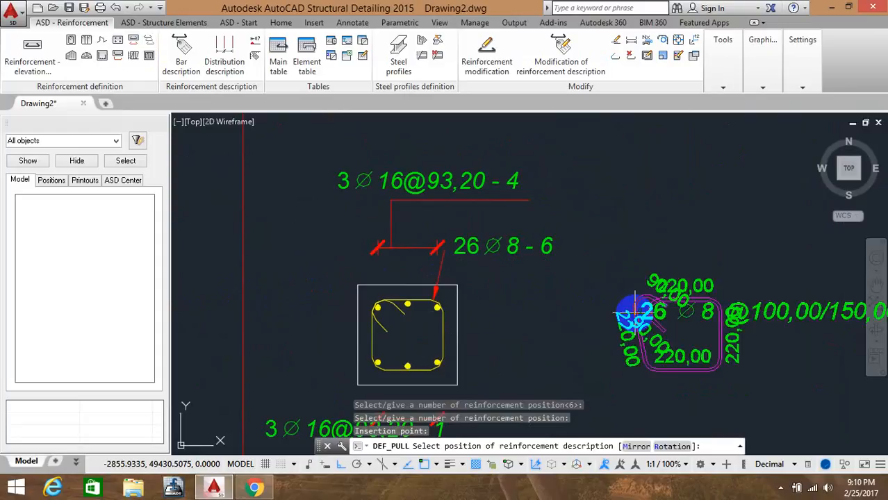
{"action": "scroll", "coordinate": [638, 285], "scroll_direction": "down", "scroll_amount": 8}
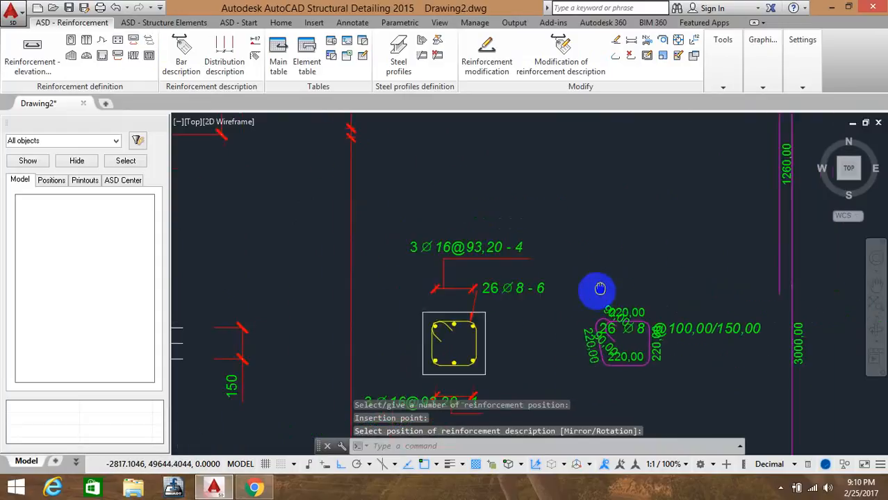
{"action": "middle_click_drag", "start_coordinate": [579, 244], "coordinate": [567, 326]}
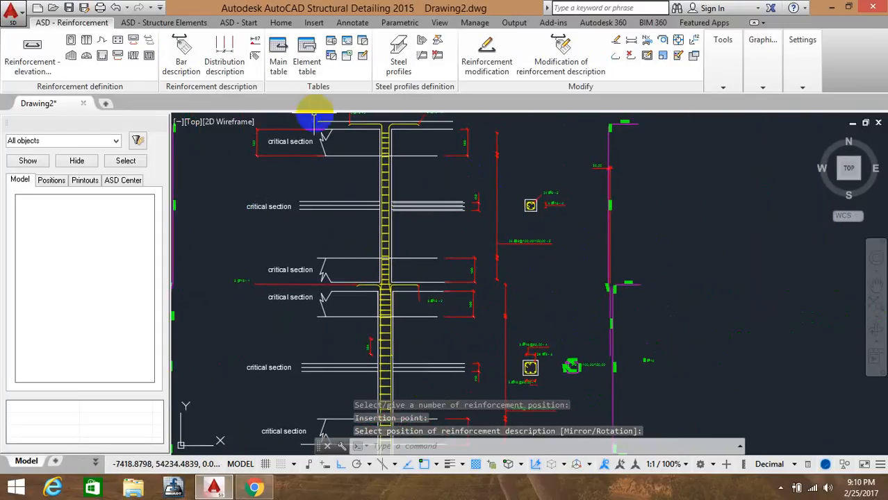
Pull out the tie of the lower cross-section, position 5, and place it with its description to the right of that section
{"action": "left_click", "coordinate": [134, 42]}
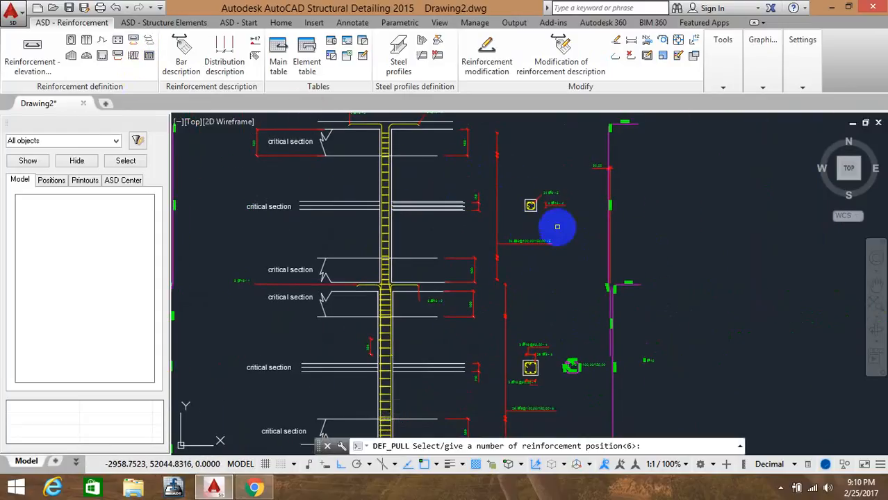
{"action": "scroll", "coordinate": [531, 198], "scroll_direction": "up", "scroll_amount": 8}
{"action": "left_click", "coordinate": [621, 296]}
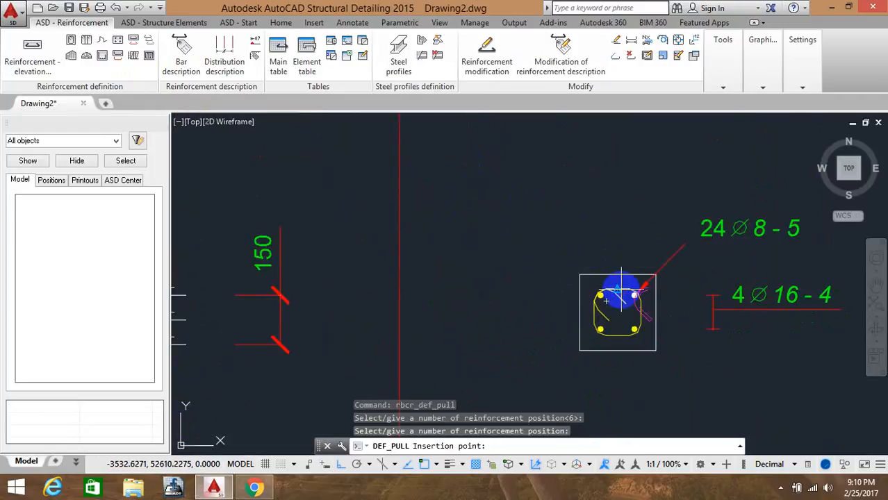
{"action": "middle_click_drag", "start_coordinate": [708, 297], "coordinate": [363, 258]}
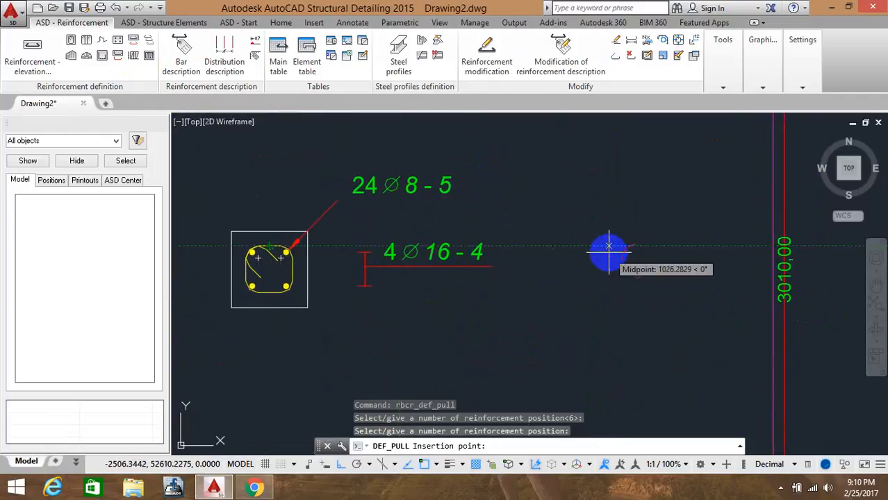
{"action": "left_click", "coordinate": [609, 254]}
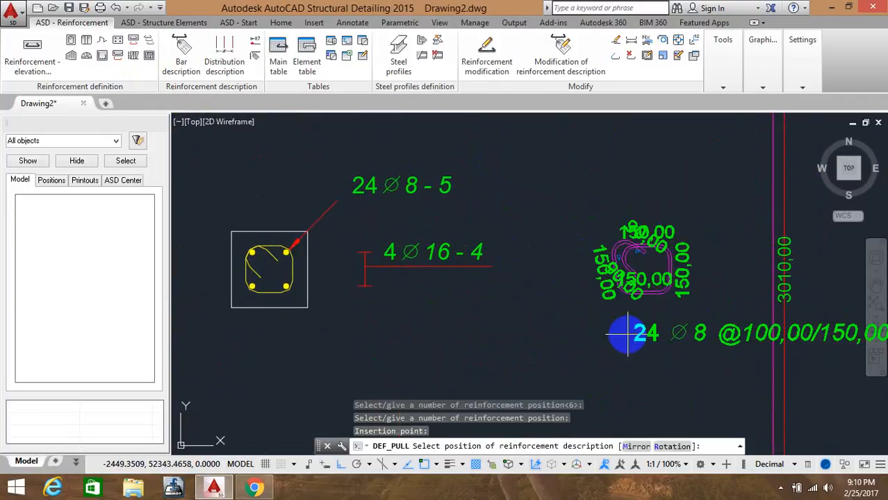
{"action": "left_click", "coordinate": [478, 349]}
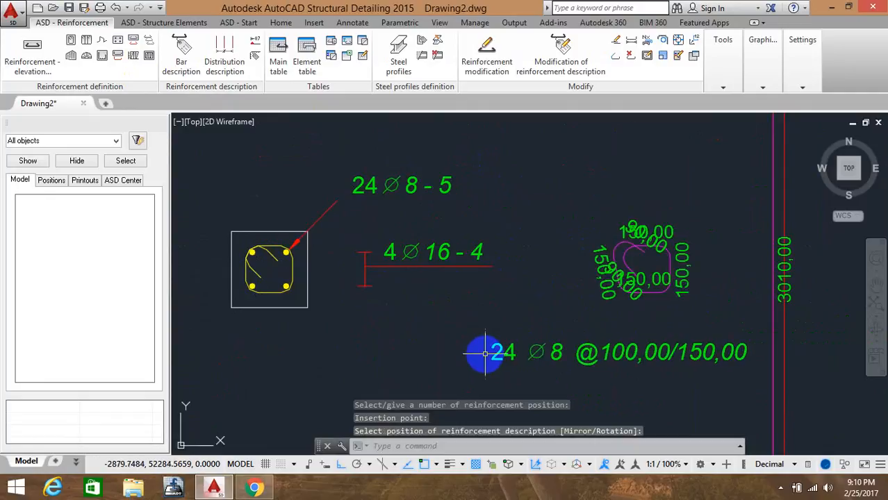
Review the pulled-out ties and the overall column drawing
{"action": "scroll", "coordinate": [525, 288], "scroll_direction": "down", "scroll_amount": 3}
{"action": "middle_click_drag", "start_coordinate": [525, 299], "coordinate": [492, 182]}
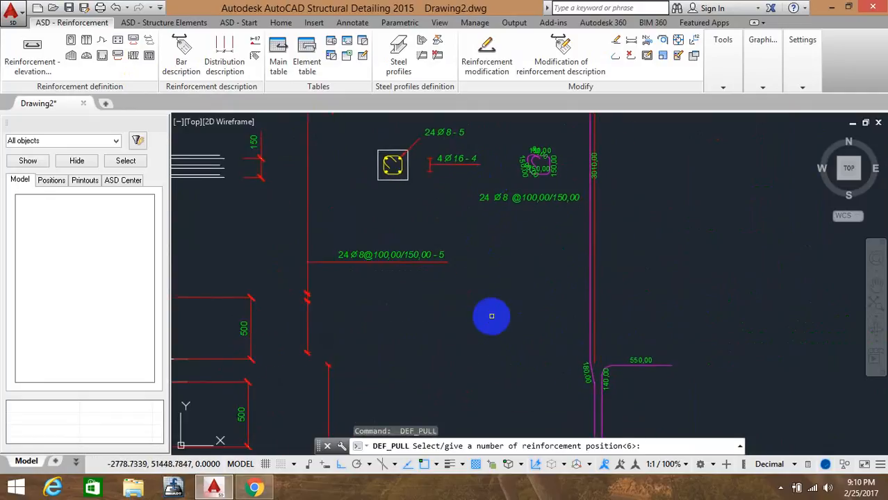
{"action": "middle_click_drag", "start_coordinate": [496, 325], "coordinate": [485, 125]}
{"action": "middle_click_drag", "start_coordinate": [492, 299], "coordinate": [524, 301]}
{"action": "scroll", "coordinate": [520, 295], "scroll_direction": "up", "scroll_amount": 4}
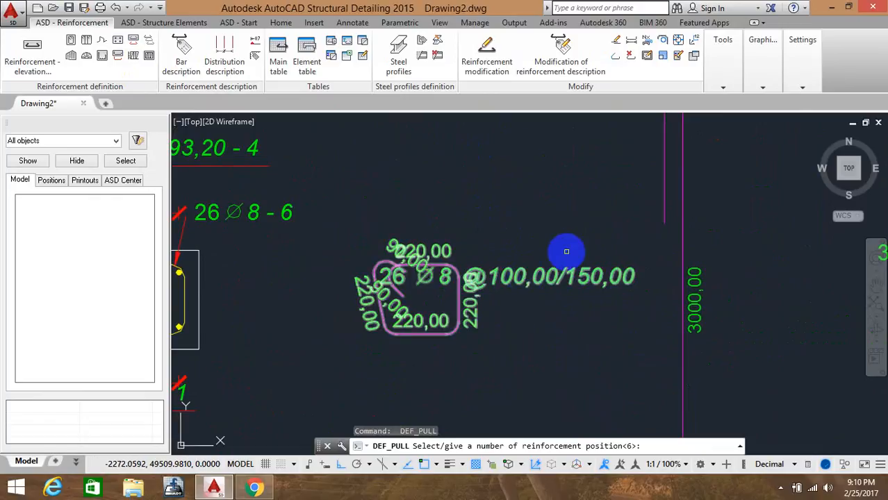
{"action": "scroll", "coordinate": [566, 251], "scroll_direction": "down", "scroll_amount": 4}
{"action": "middle_click_drag", "start_coordinate": [560, 253], "coordinate": [552, 297]}
{"action": "scroll", "coordinate": [546, 281], "scroll_direction": "down", "scroll_amount": 7}
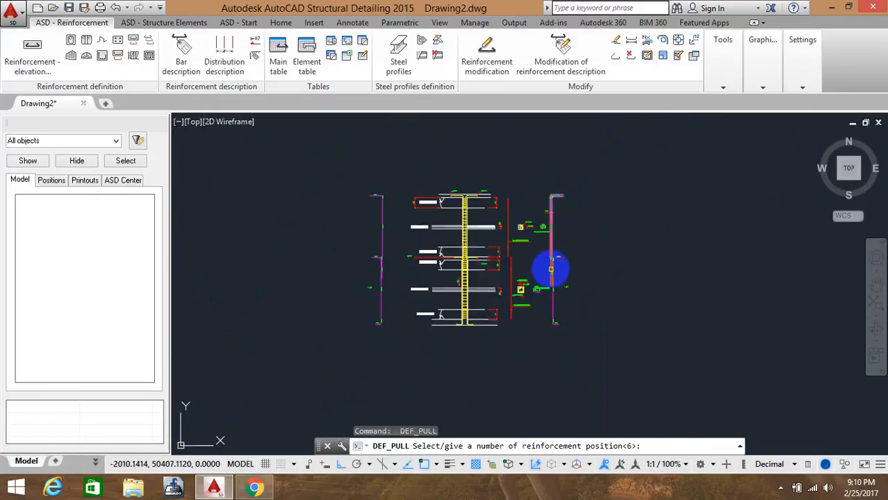
{"action": "scroll", "coordinate": [454, 238], "scroll_direction": "up", "scroll_amount": 4}
{"action": "scroll", "coordinate": [515, 233], "scroll_direction": "up", "scroll_amount": 2}
{"action": "scroll", "coordinate": [531, 228], "scroll_direction": "down", "scroll_amount": 6}
{"action": "mouse_move", "coordinate": [532, 228]}
{"action": "middle_mouse_down"}
{"action": "mouse_move", "coordinate": [549, 231]}
{"action": "mouse_move", "coordinate": [529, 206]}
{"action": "middle_mouse_up"}
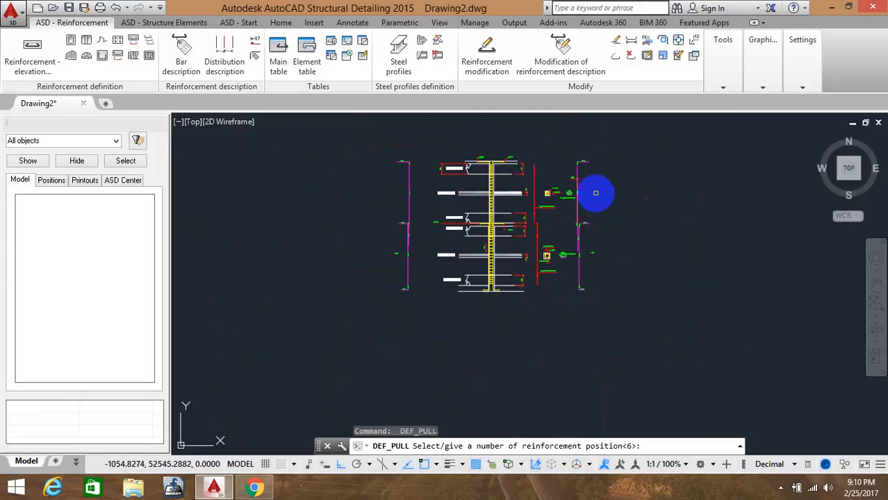
{"action": "left_click", "coordinate": [780, 488]}
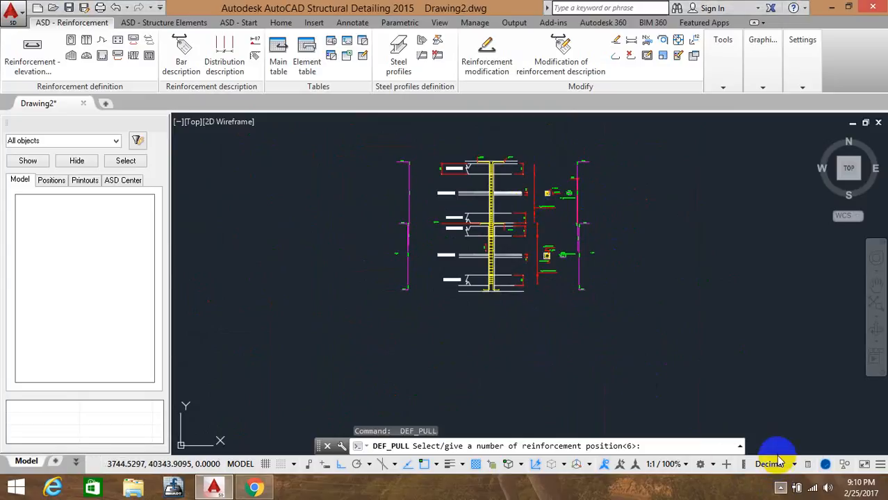